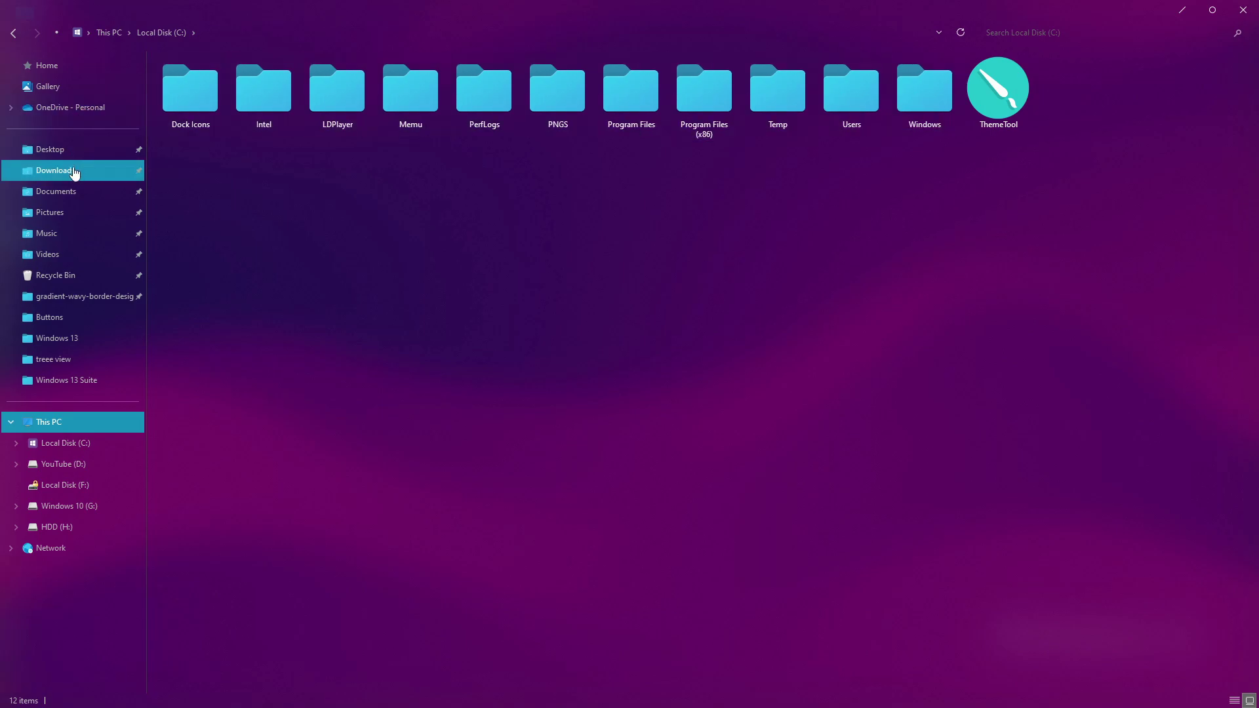
pyautogui.click(47, 430)
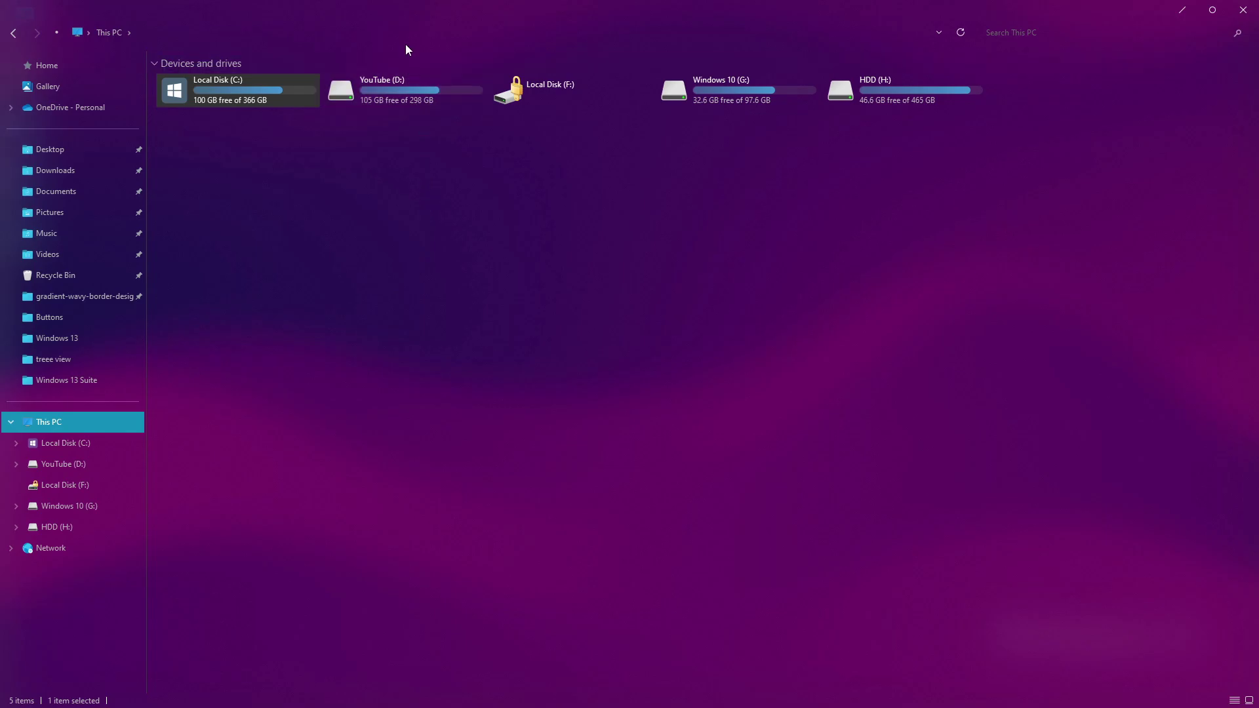
pyautogui.moveTo(405, 14); pyautogui.dragTo(605, 169)
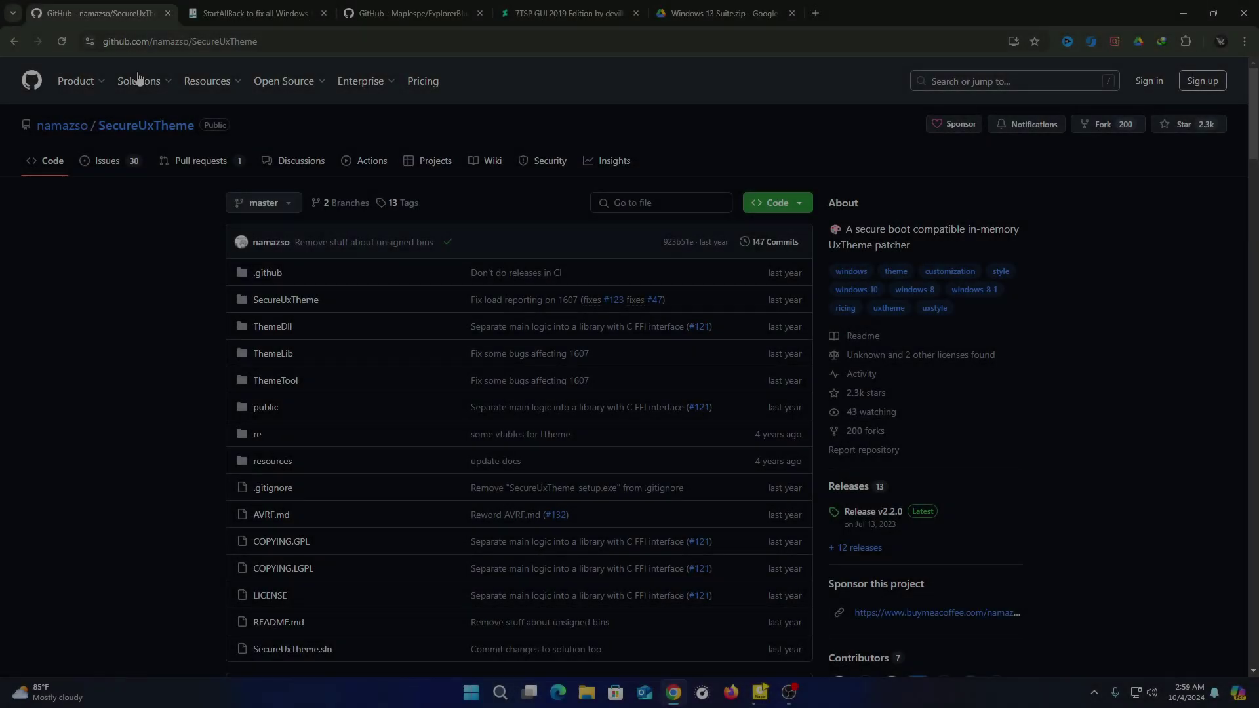
# Download ThemeTool from the latest release linked in the SecureUxTheme README and dismiss the completion notice
pyautogui.moveTo(135, 80)
pyautogui.scroll(-2, 160, 191)
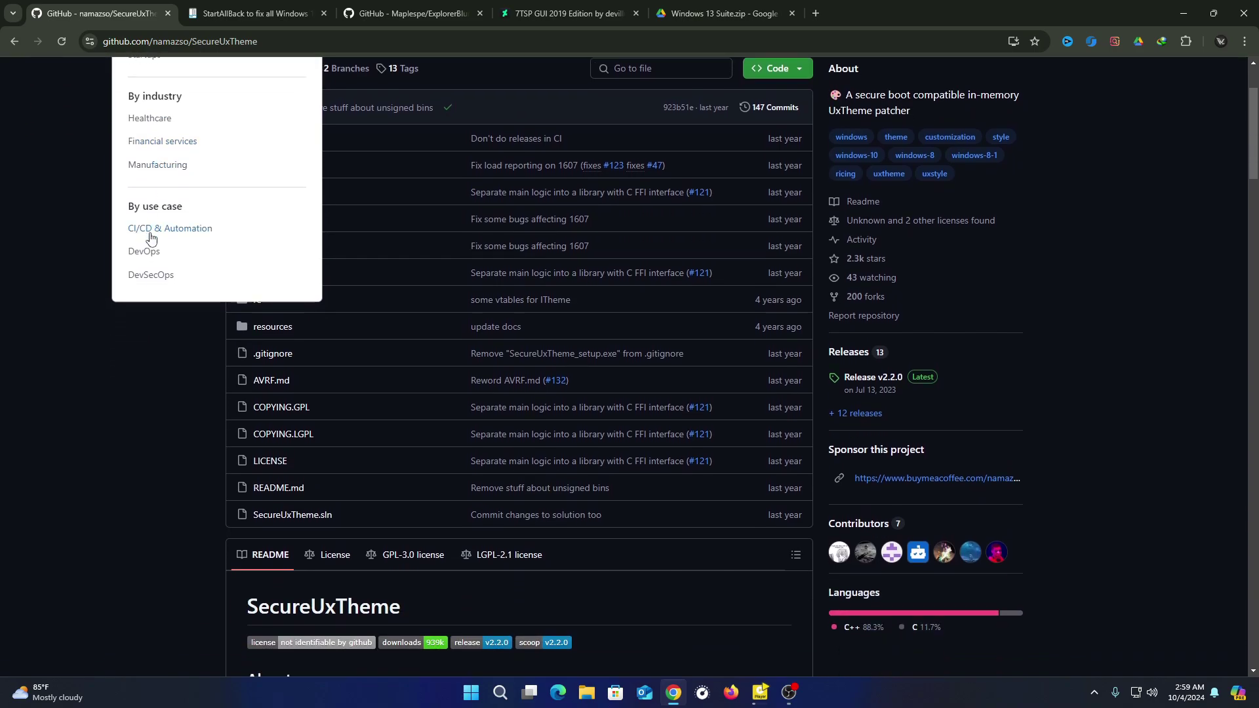
pyautogui.scroll(-15, 146, 250)
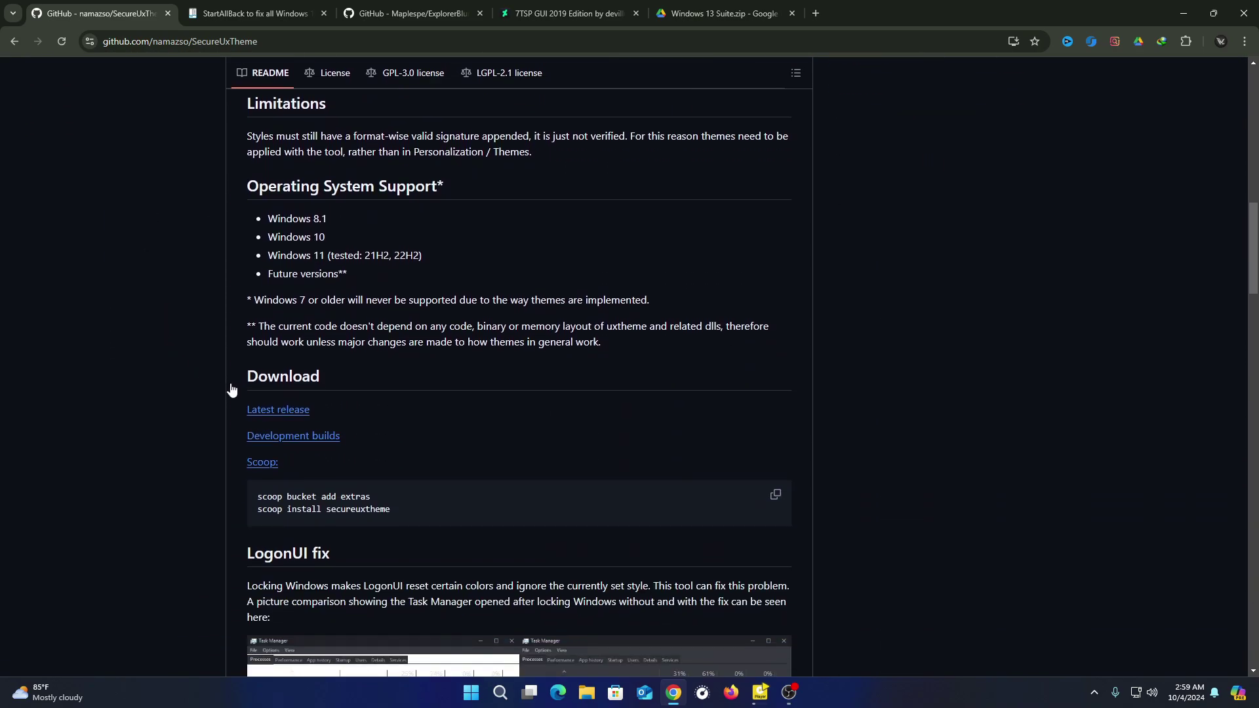
pyautogui.click(263, 411)
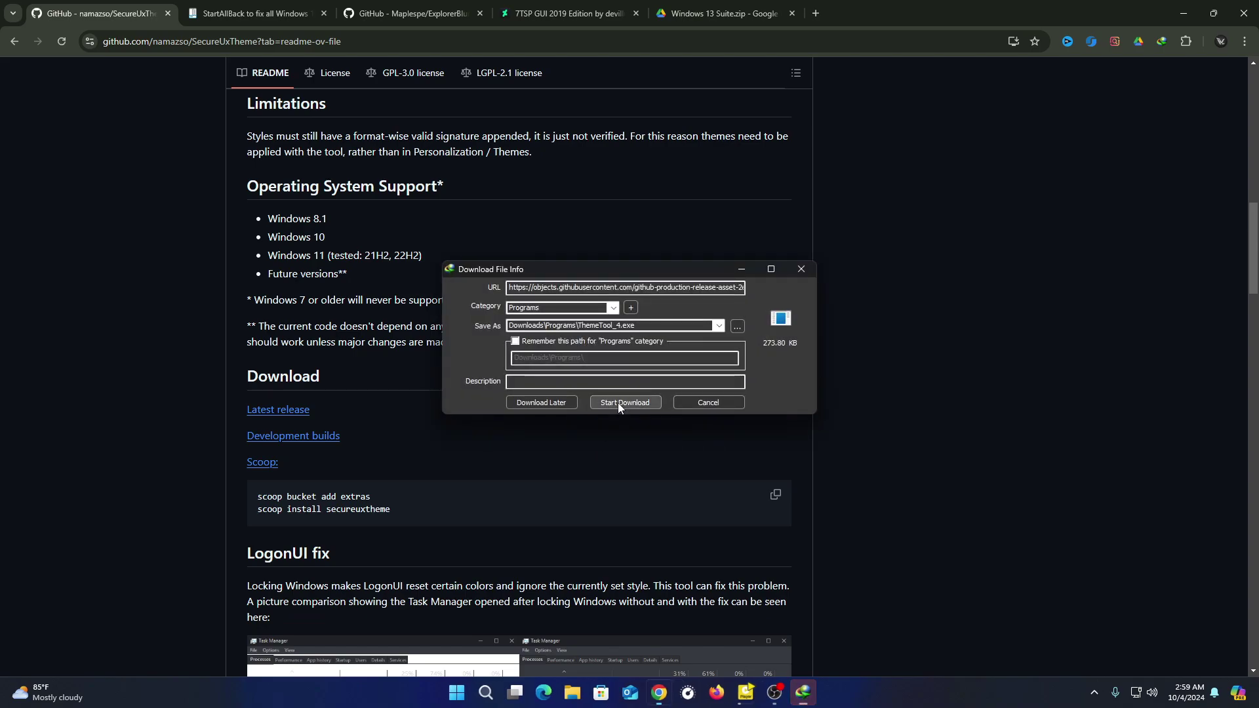
pyautogui.click(617, 403)
pyautogui.click(741, 387)
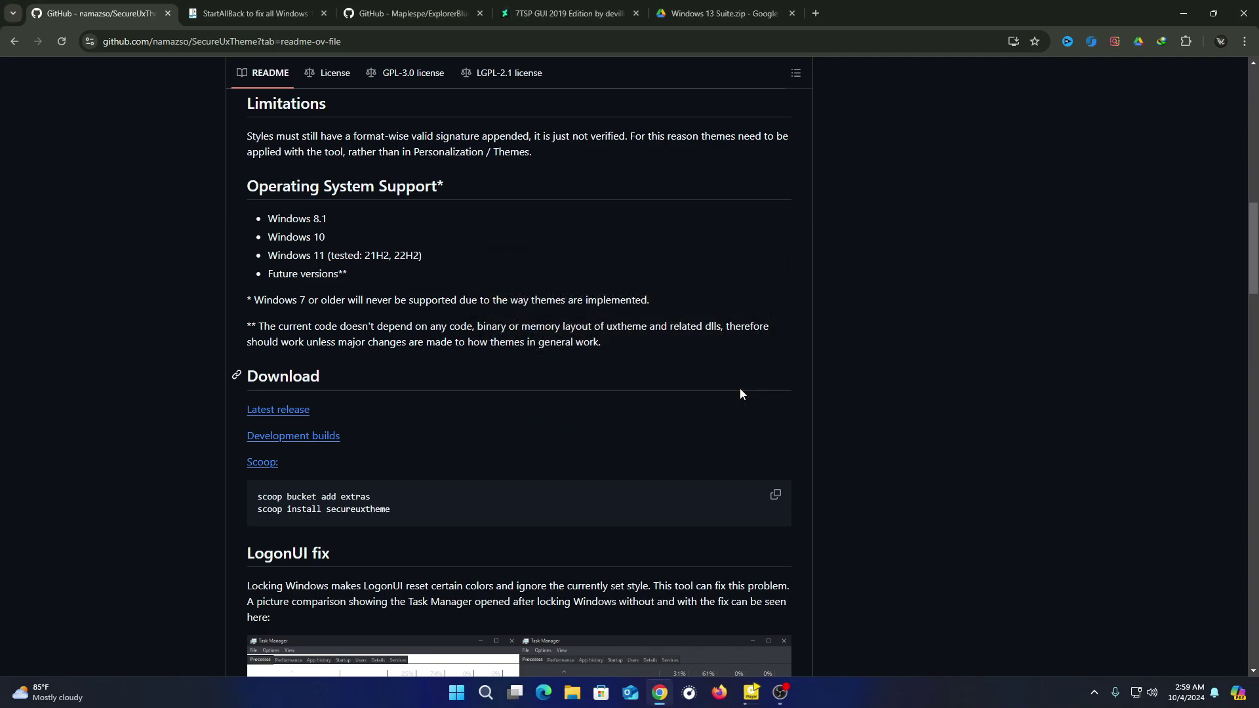
# Download the StartAllBack v3.8.10 setup from its website, adding the duplicate with a numbered file name
pyautogui.click(261, 14)
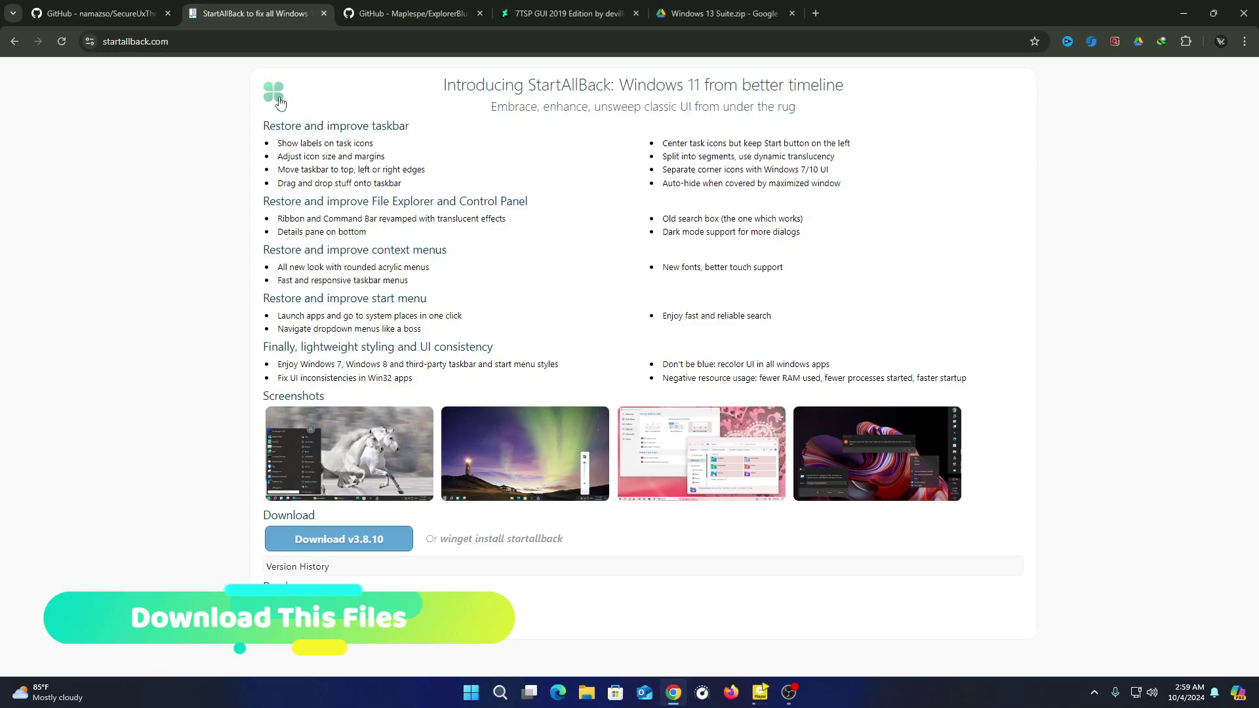
pyautogui.click(339, 539)
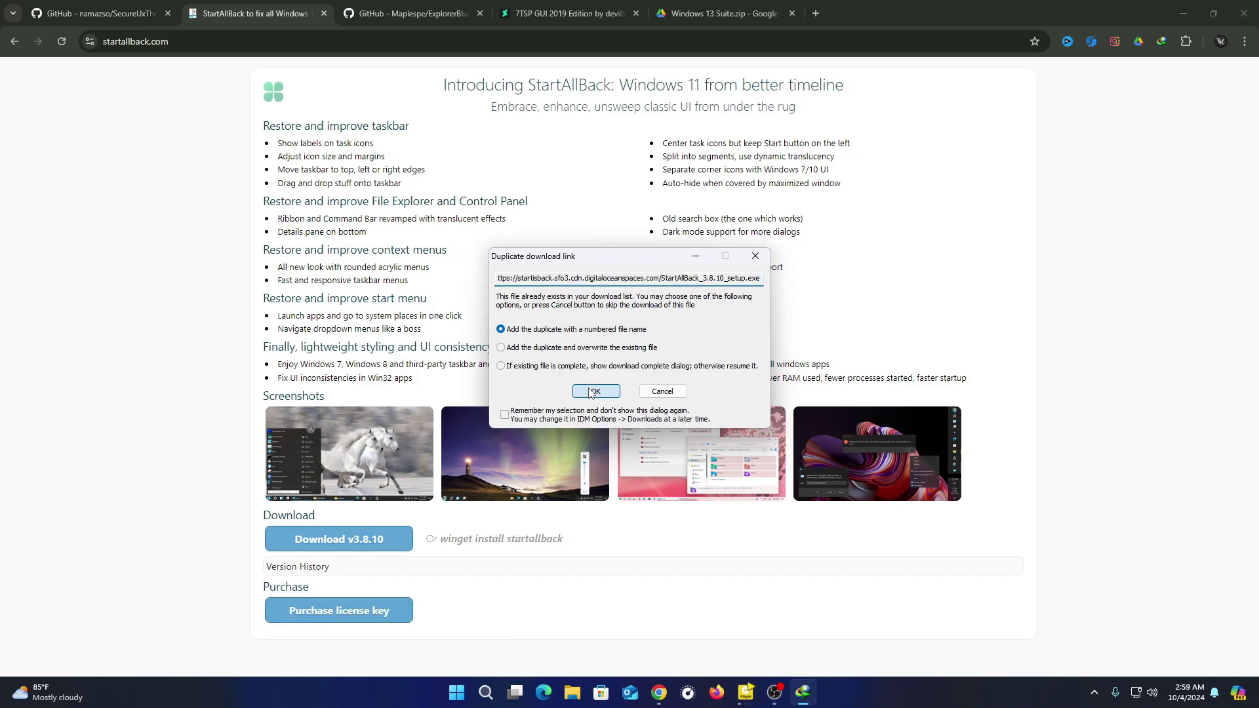
pyautogui.click(592, 392)
pyautogui.click(631, 401)
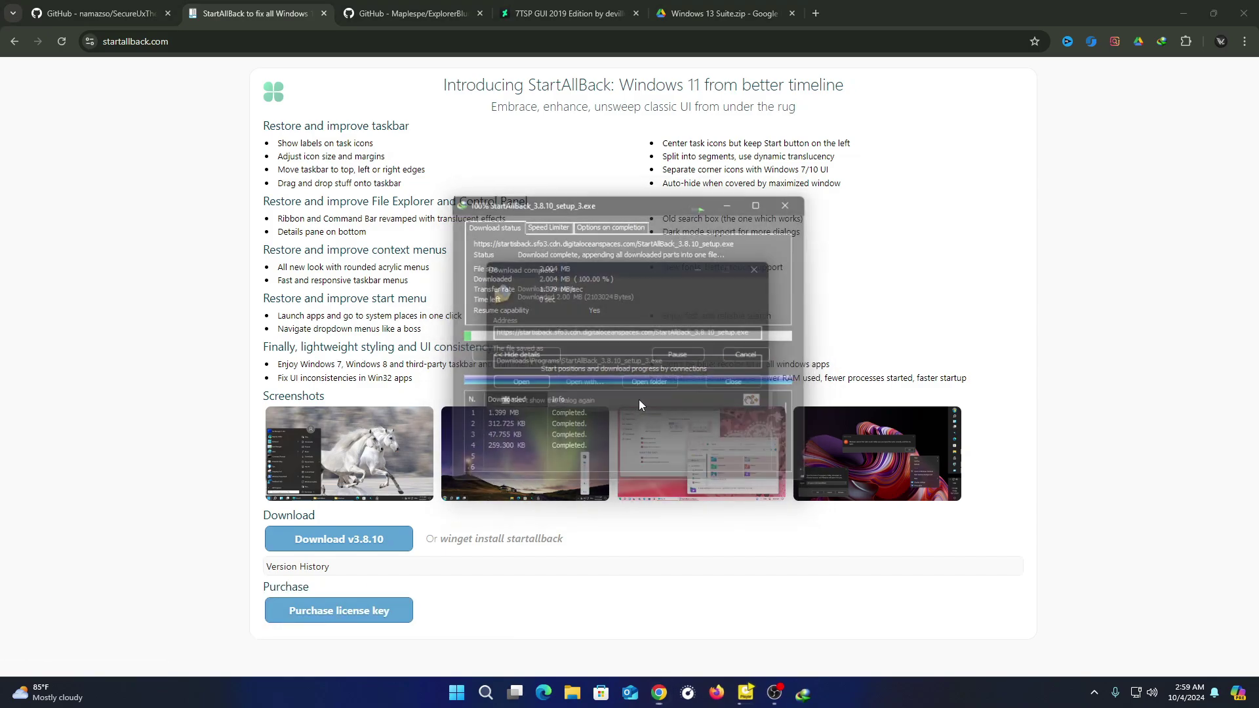
pyautogui.click(741, 387)
# Download Release_x64.zip of ExplorerBlurMica 2.0.1 from the project's GitHub releases page
pyautogui.click(415, 16)
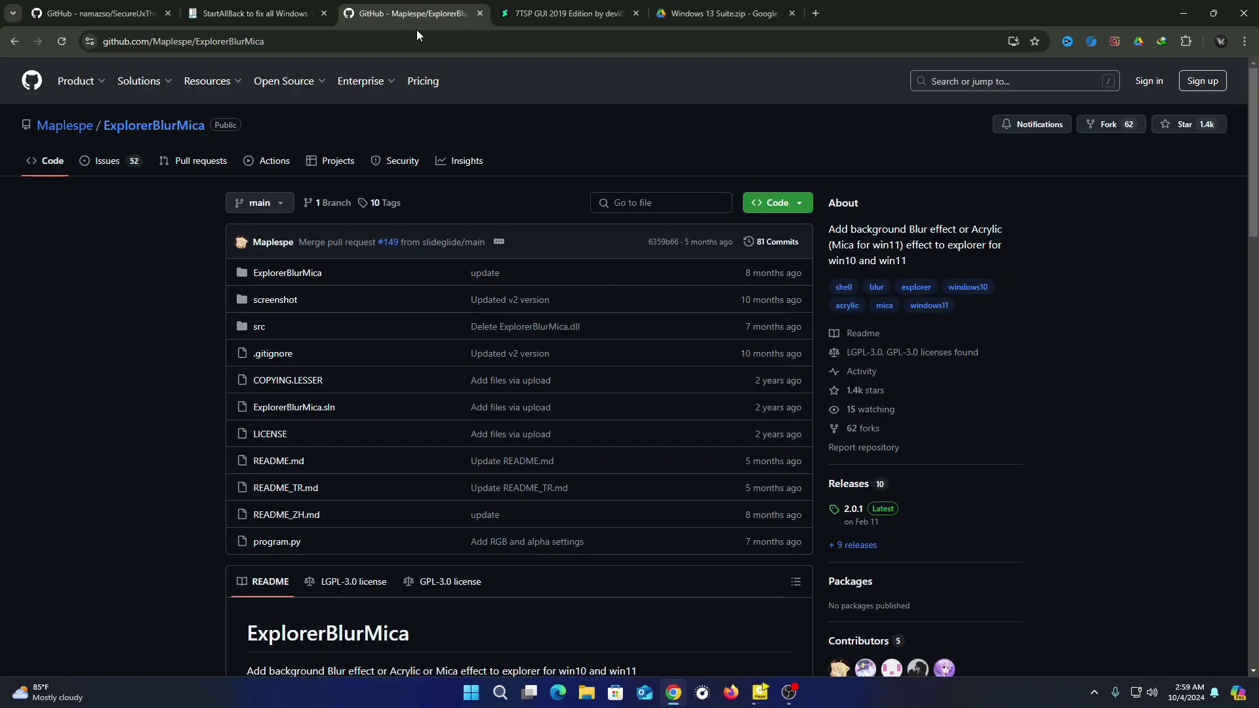
pyautogui.scroll(-10, 407, 190)
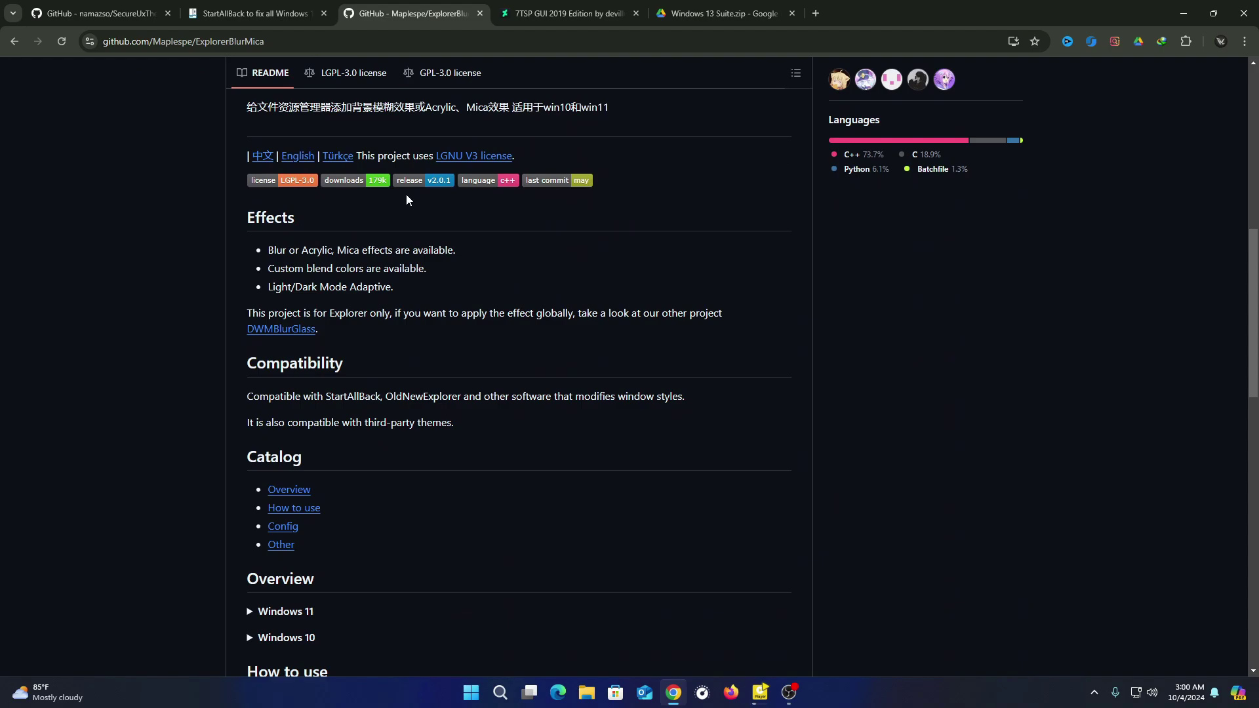
pyautogui.scroll(-3, 407, 200)
pyautogui.click(522, 541)
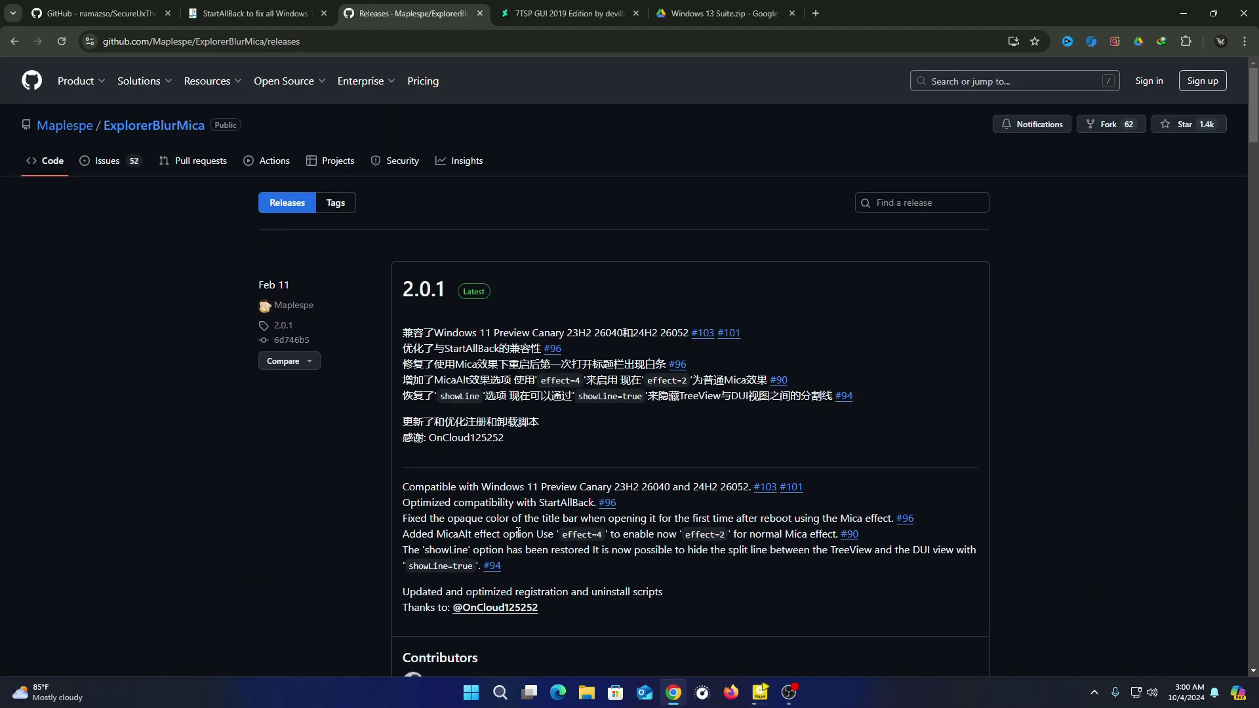
pyautogui.scroll(-5, 514, 523)
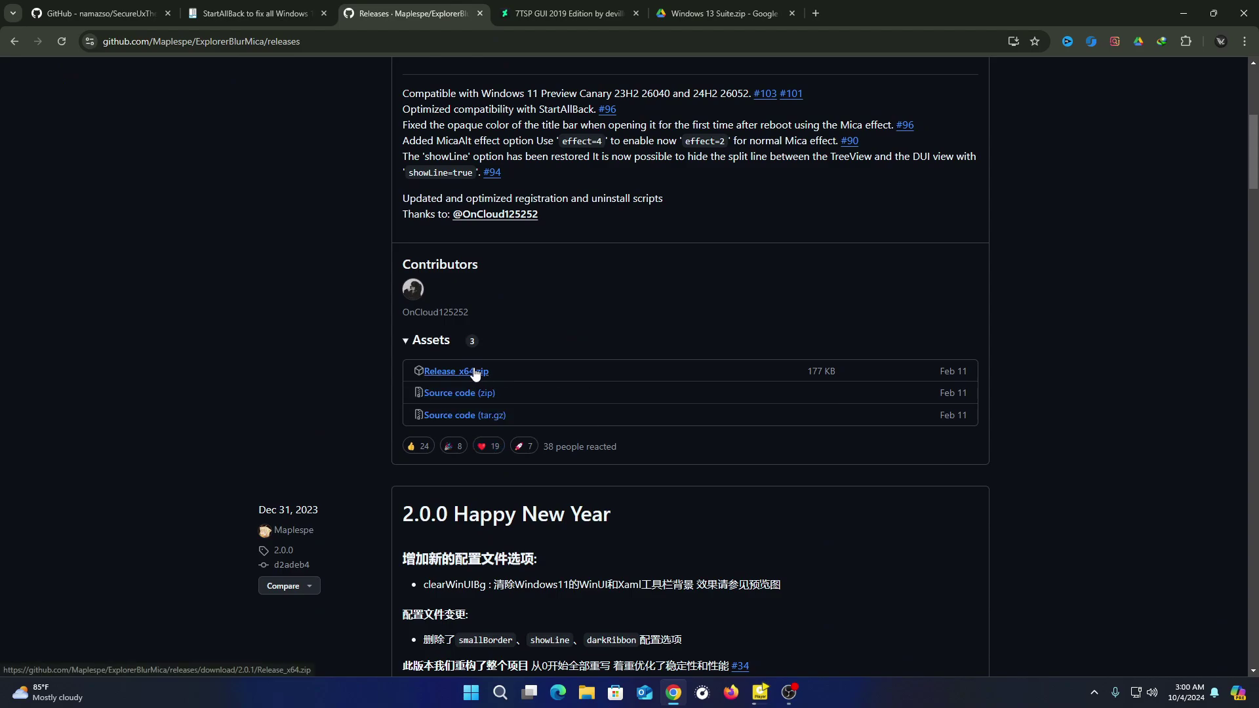
pyautogui.click(475, 372)
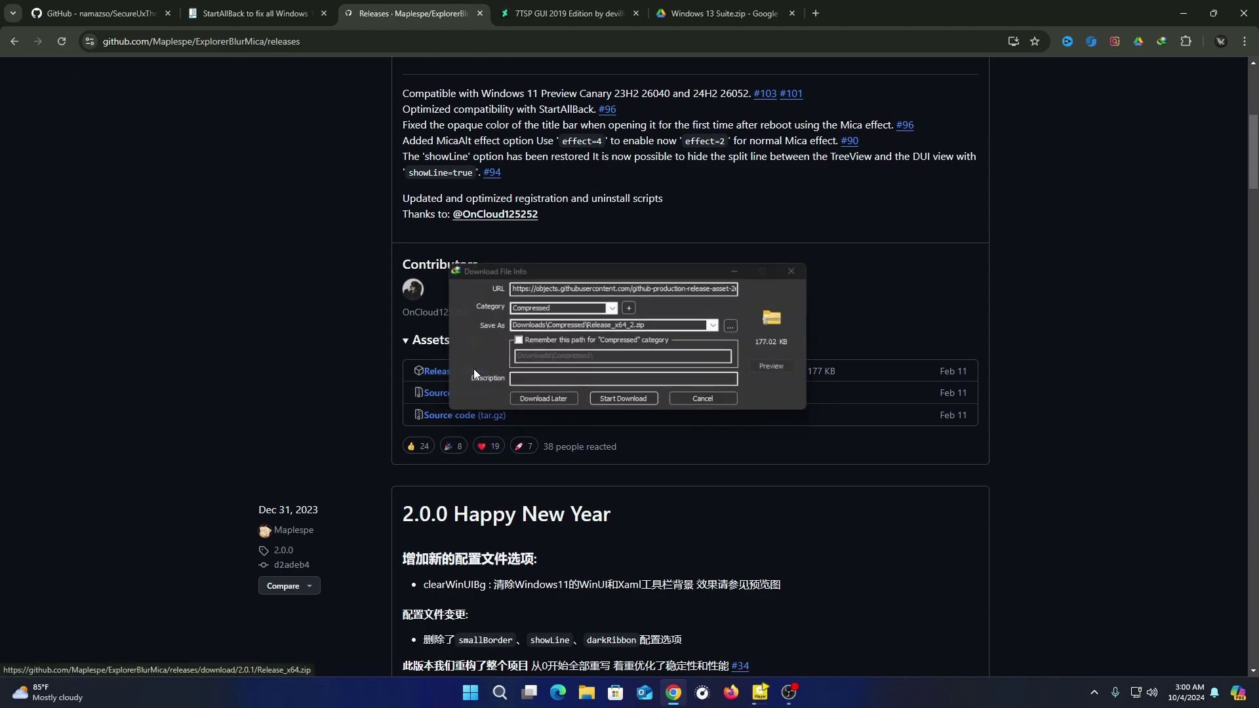
pyautogui.click(619, 401)
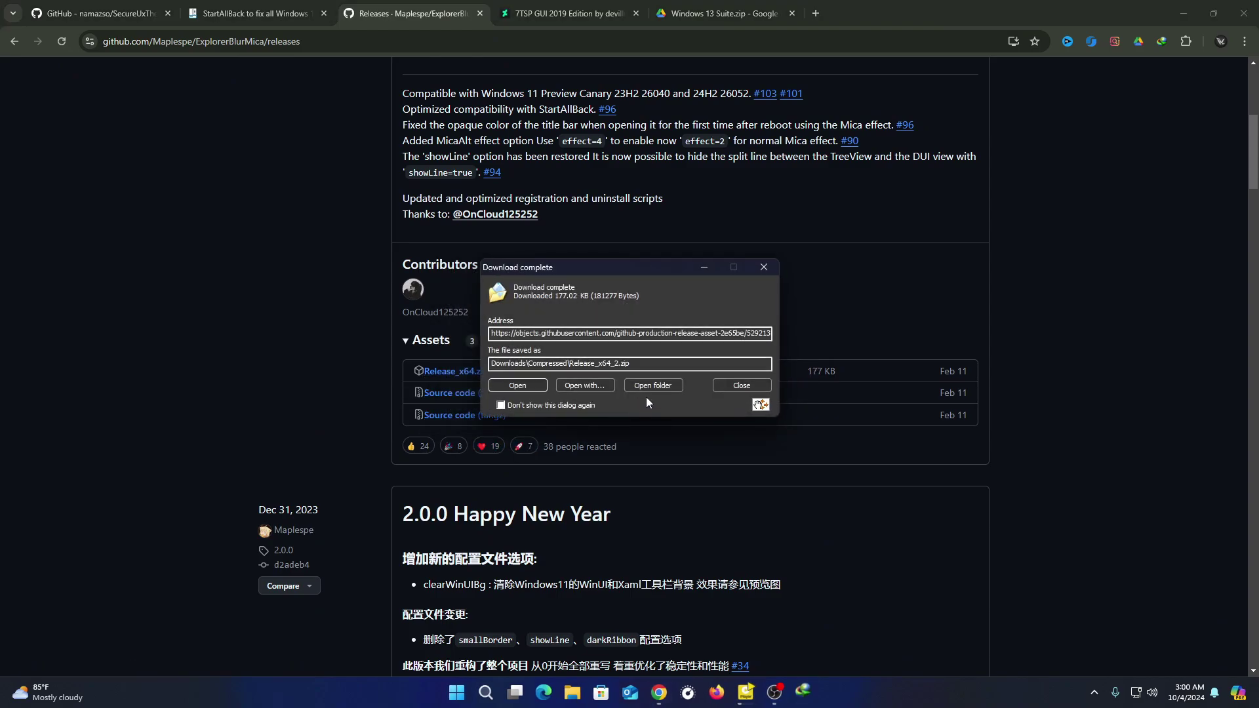
pyautogui.click(761, 386)
# Download the 7TSP GUI 2019 Edition archive from its DeviantArt page
pyautogui.click(557, 22)
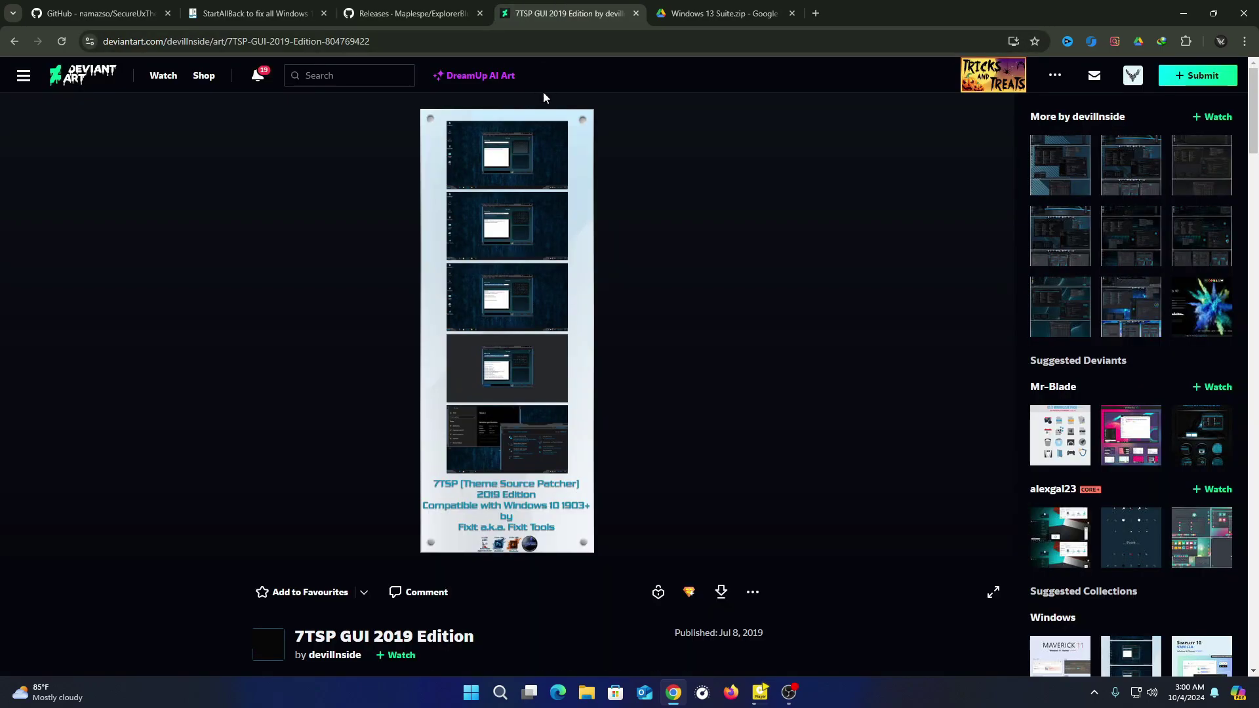
pyautogui.scroll(-5, 550, 276)
pyautogui.click(721, 264)
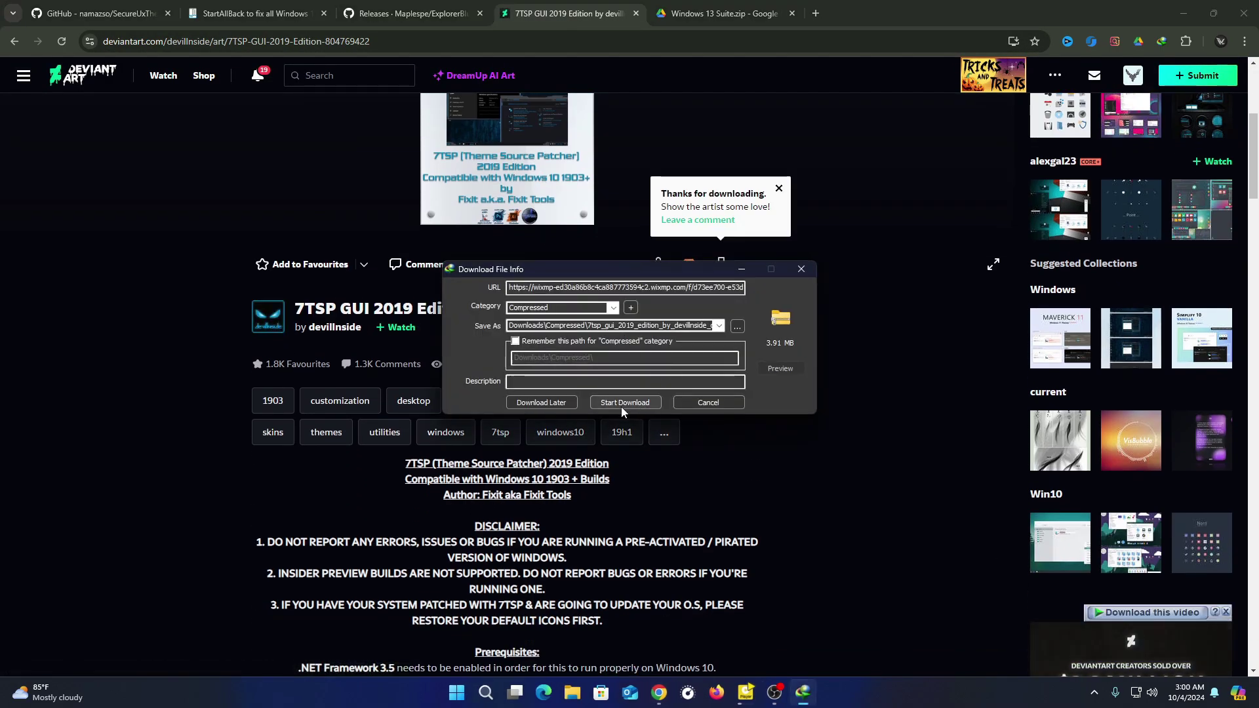
pyautogui.click(623, 401)
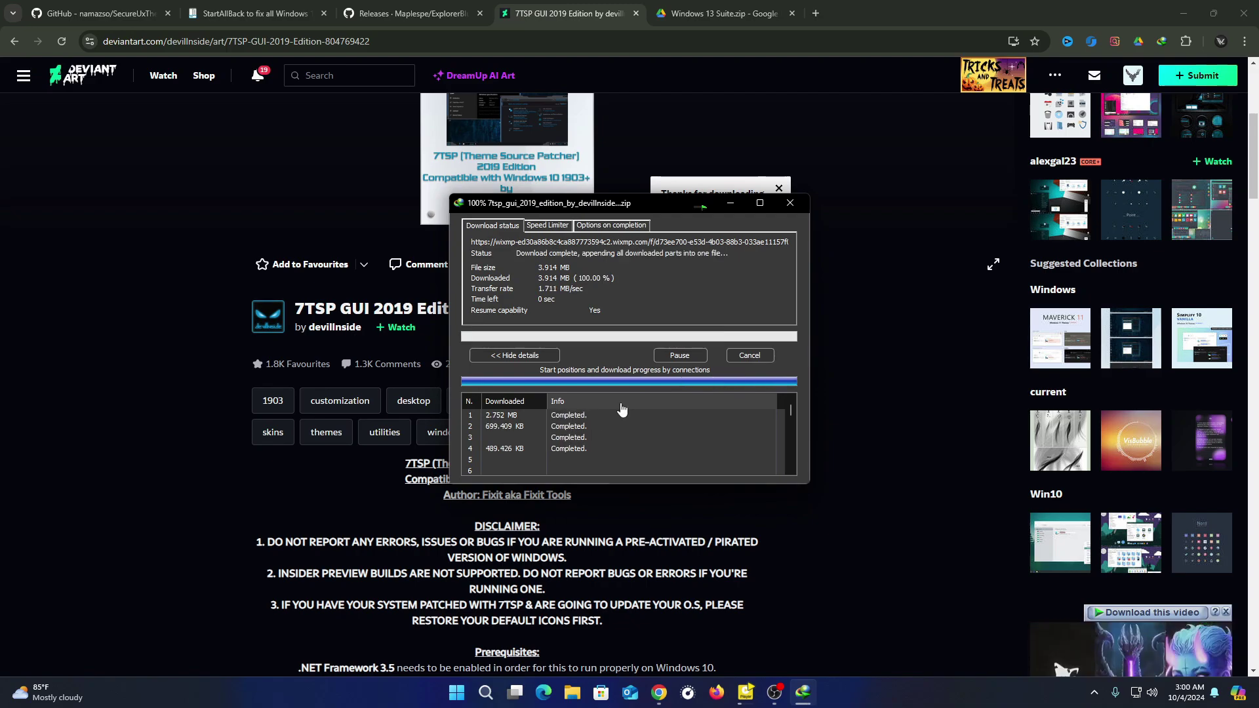
pyautogui.click(715, 384)
# Download Windows 13 Suite.zip from Google Drive
pyautogui.click(694, 13)
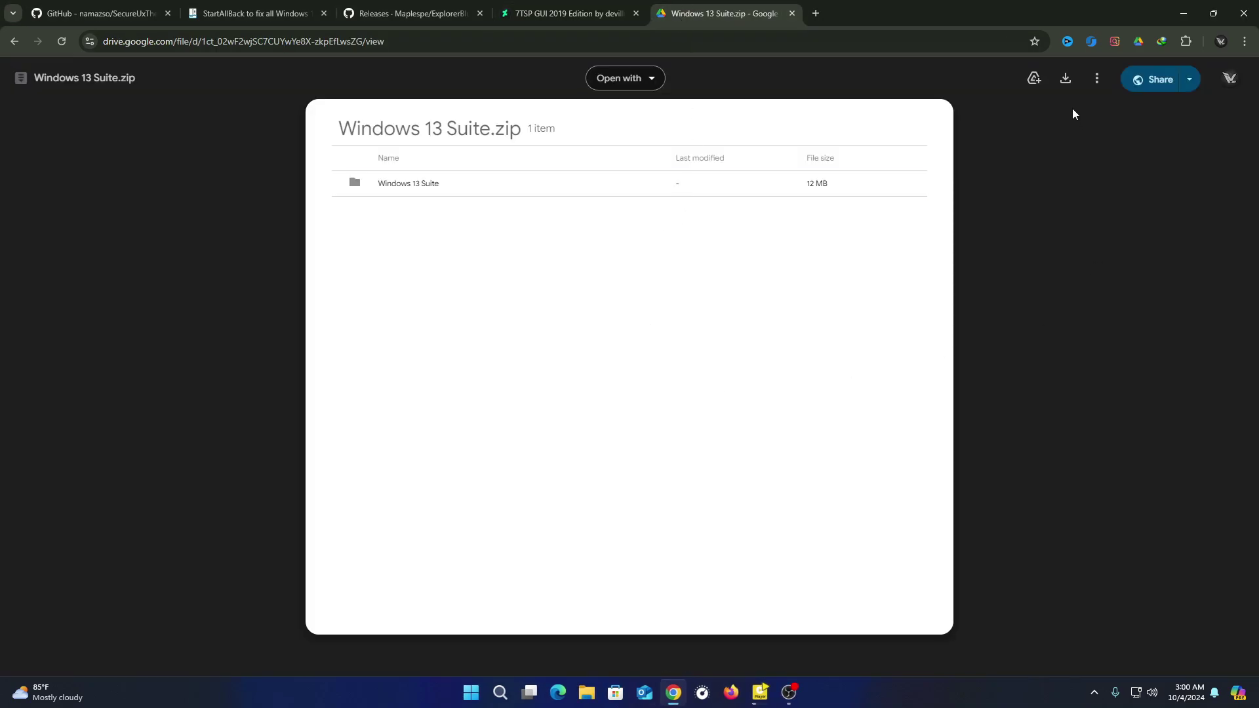
pyautogui.click(1066, 78)
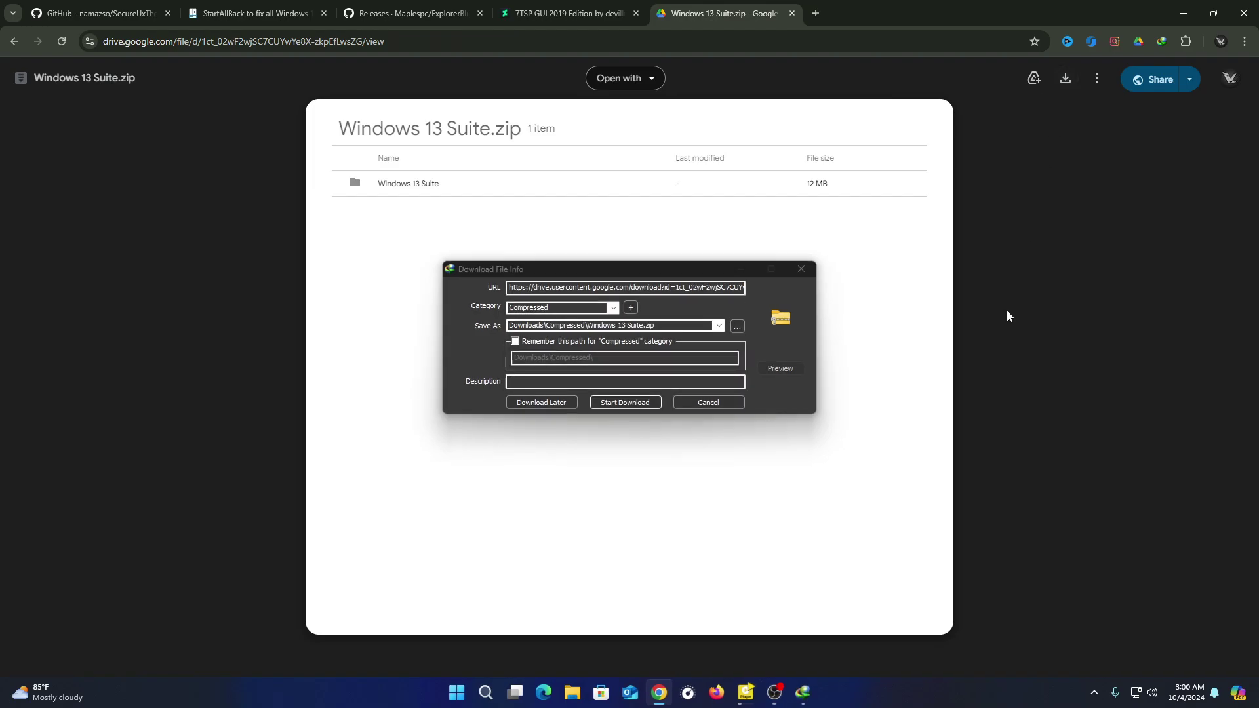
pyautogui.click(640, 404)
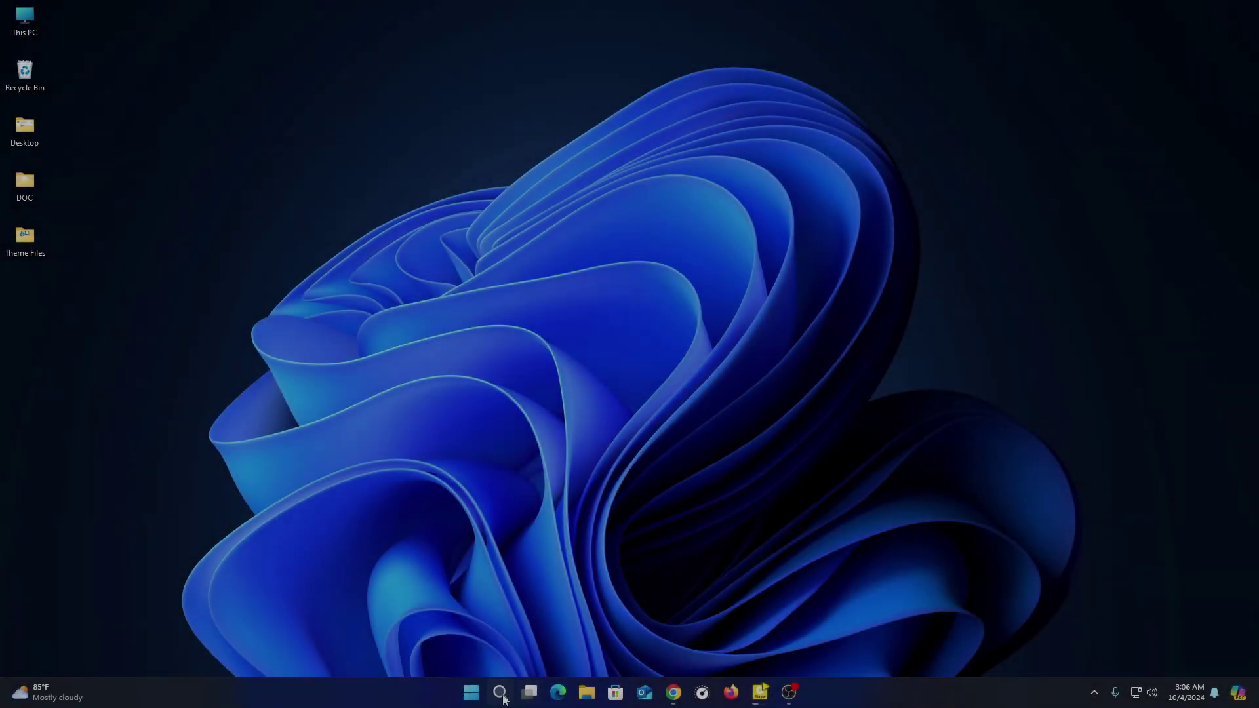
# Search Windows for "create" and open the Create a restore point settings, placing the dialog nearer the screen centre
pyautogui.click(499, 693)
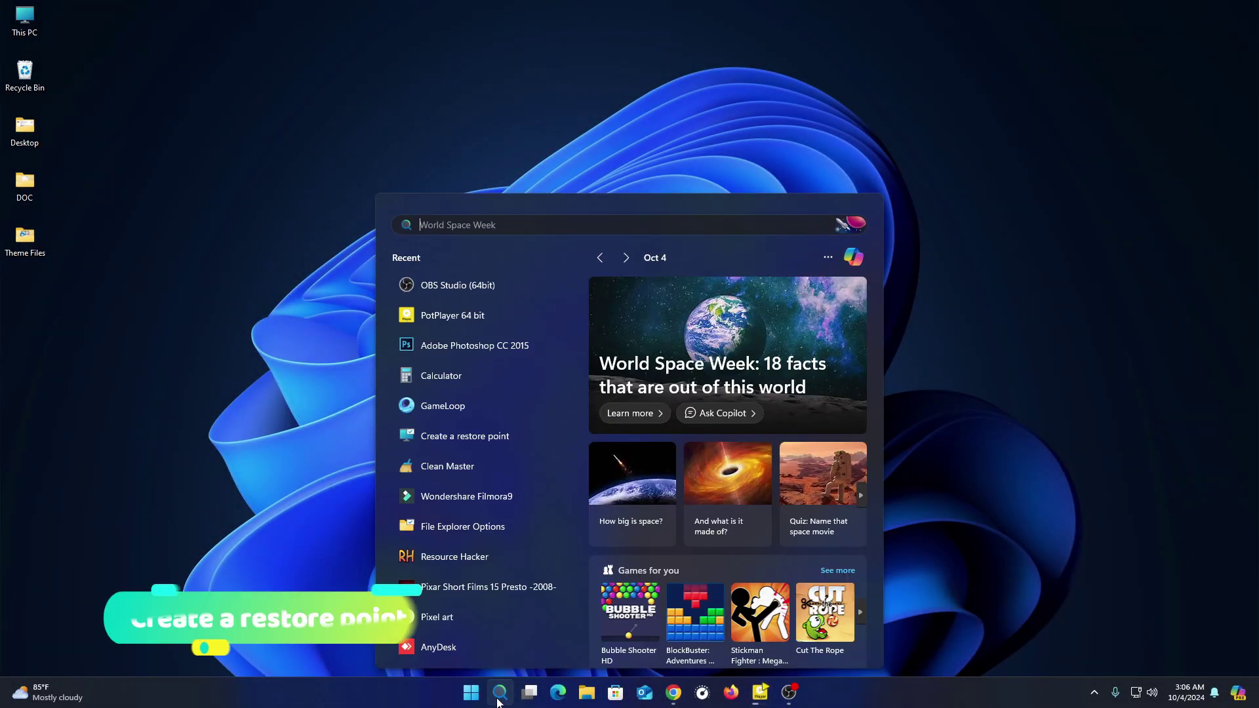
pyautogui.write('create')
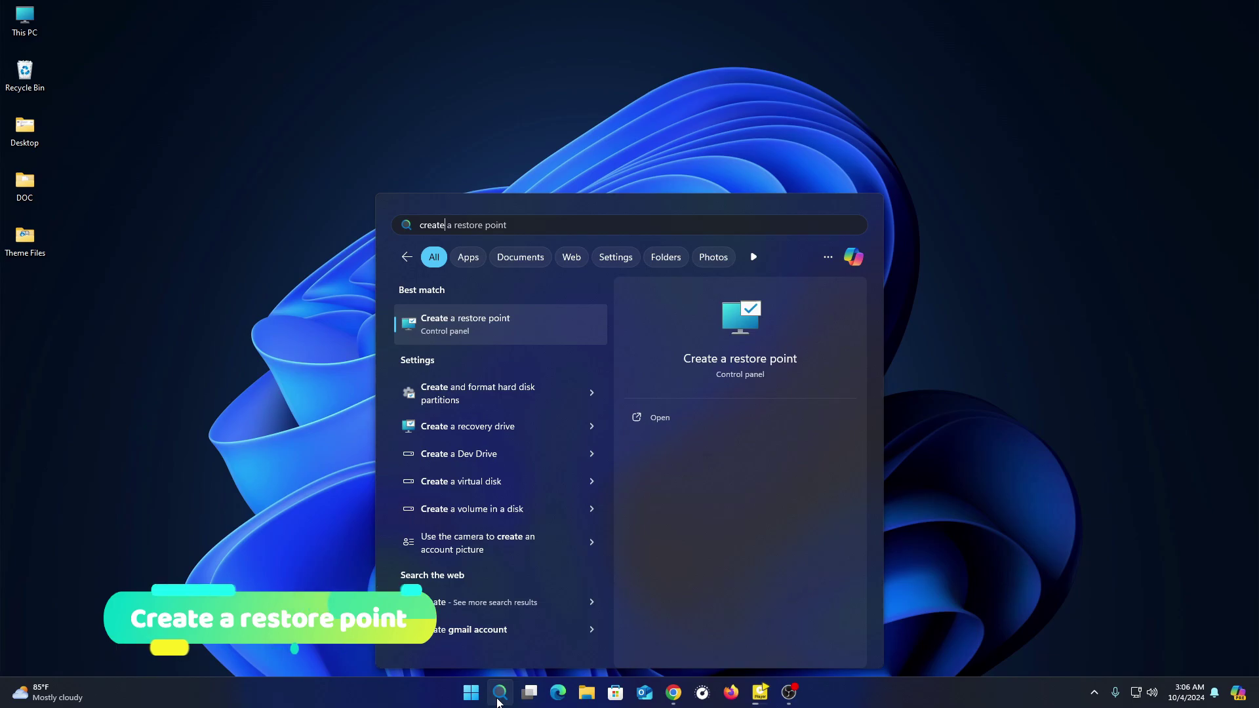
pyautogui.click(499, 339)
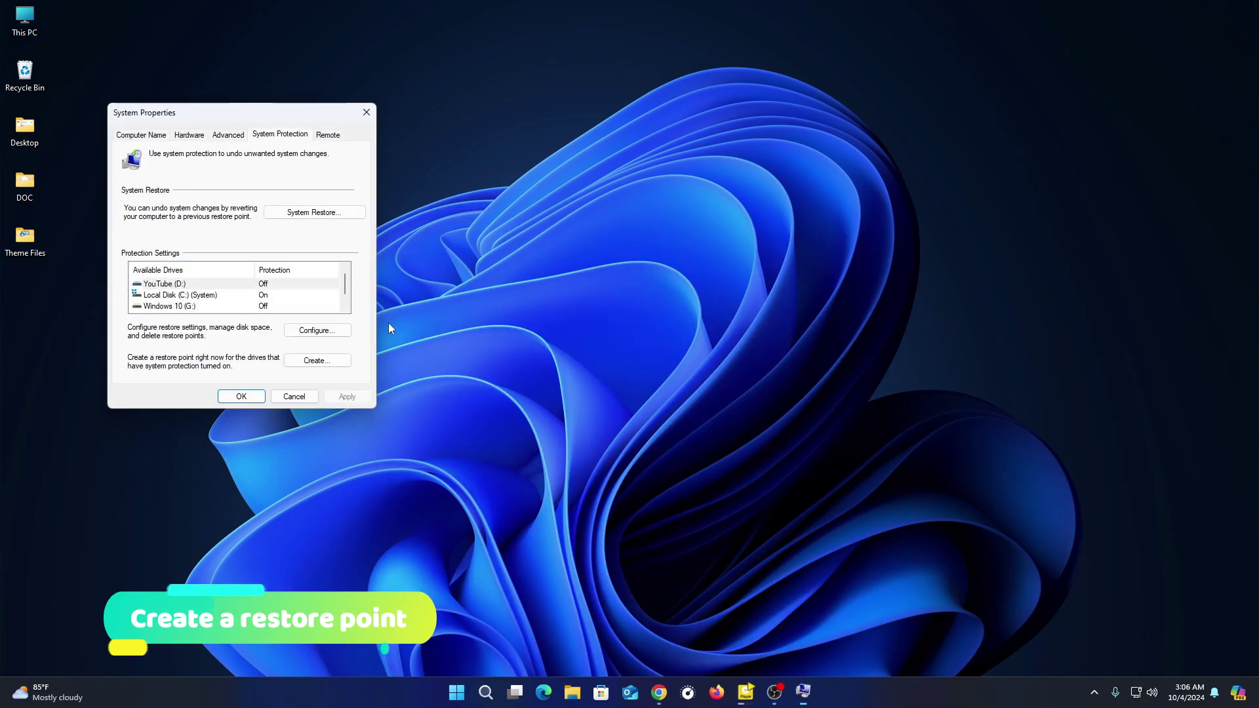
pyautogui.moveTo(240, 120); pyautogui.dragTo(459, 198)
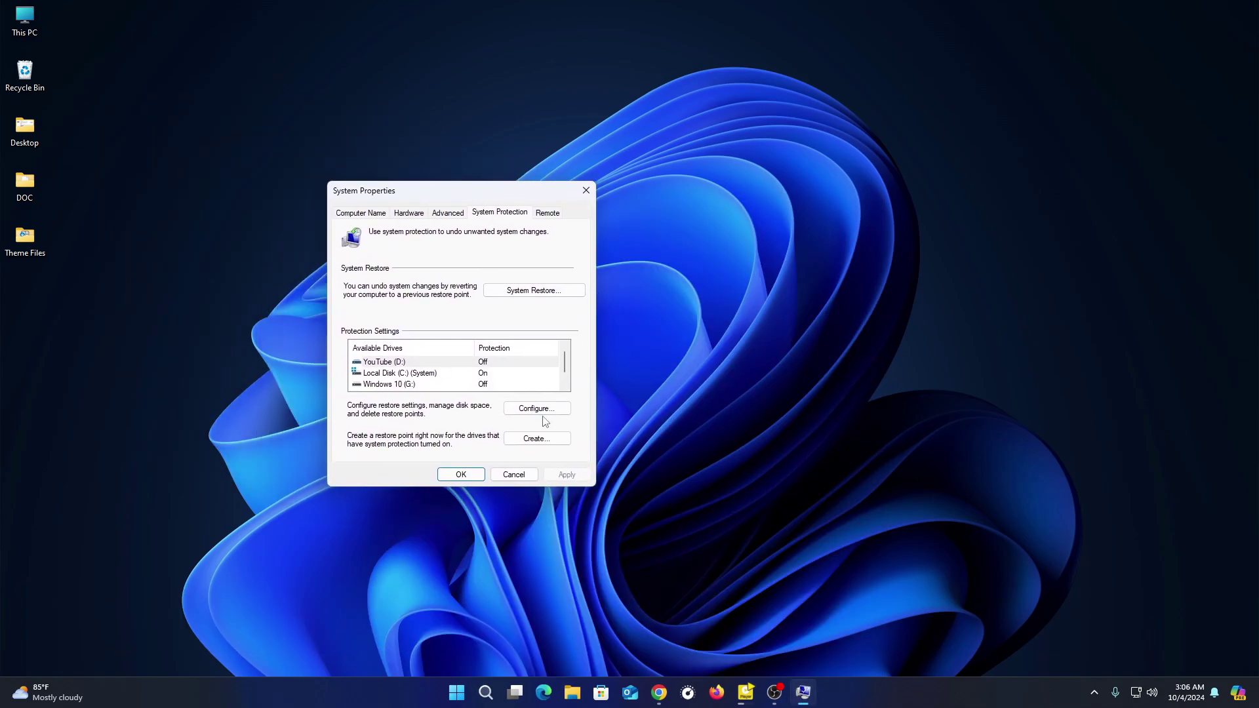
# Create a restore point described as "Windows BAckup" with the system drive C: selected, and close System Properties
pyautogui.click(411, 374)
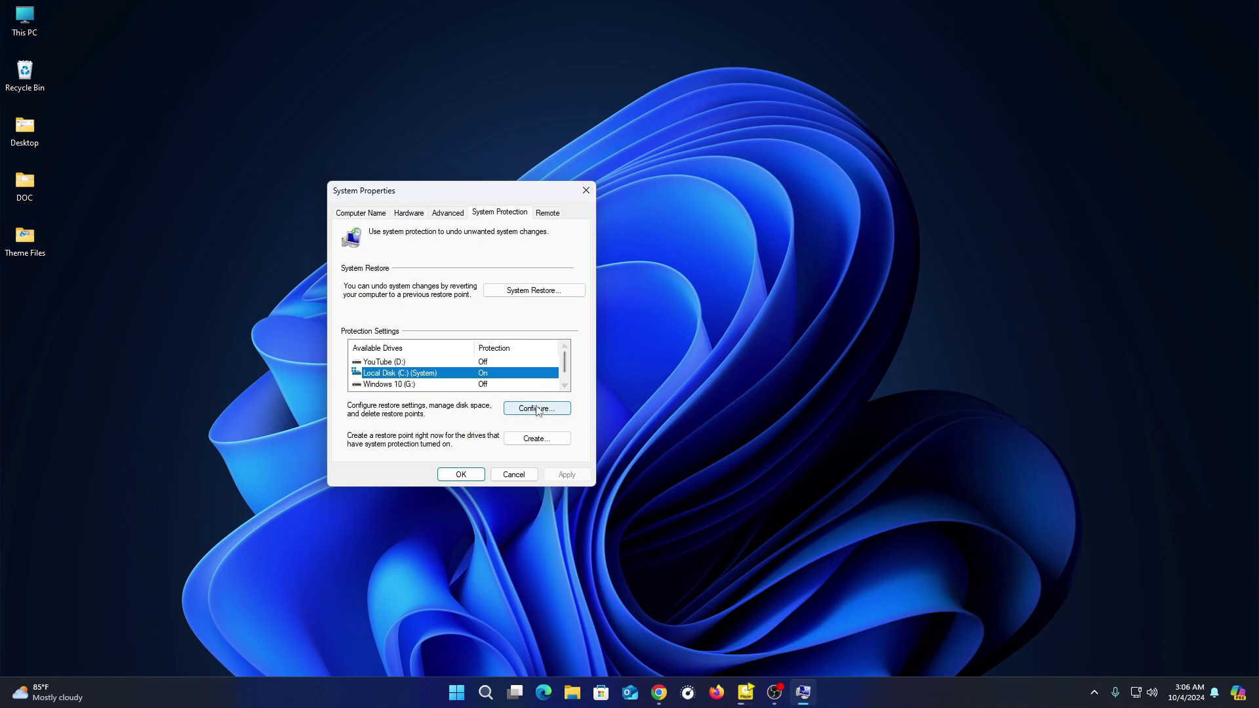
pyautogui.click(523, 440)
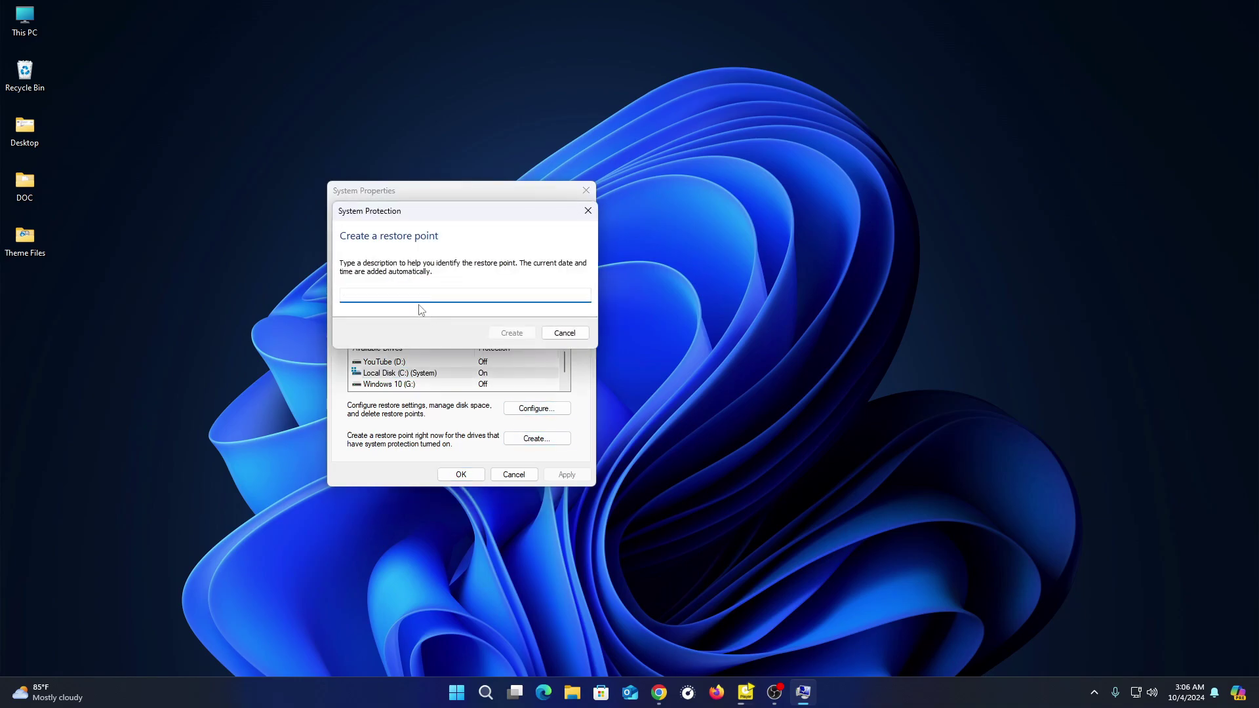
pyautogui.write('Windows BAckup')
pyautogui.click(531, 336)
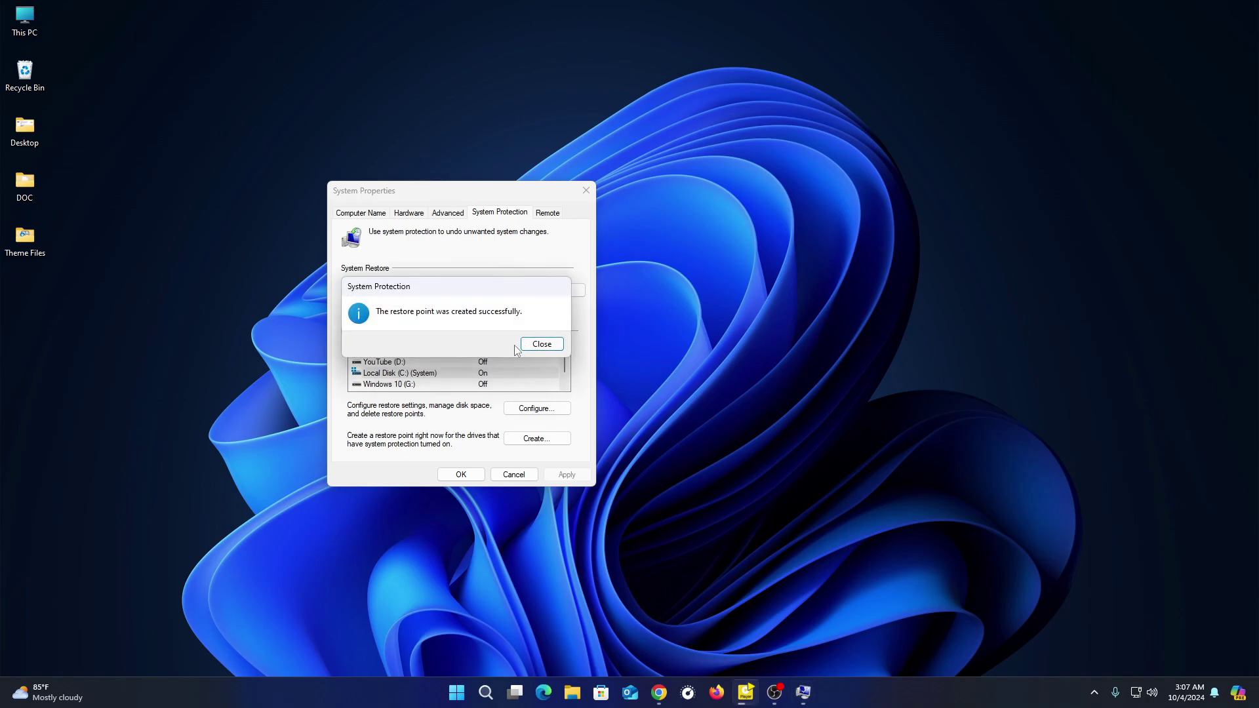
pyautogui.click(551, 347)
pyautogui.click(461, 474)
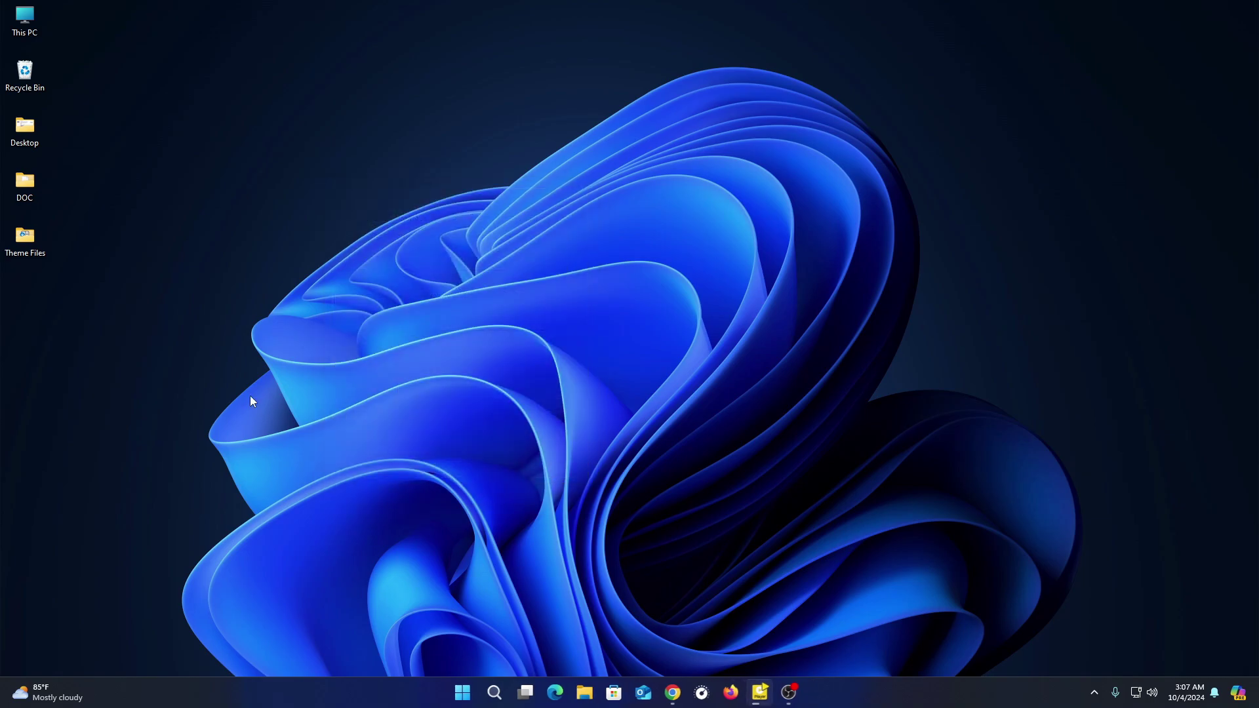
# Copy ThemeTool from the desktop's Theme Files folder to the root of Local Disk (C:), granting administrator permission
pyautogui.doubleClick(44, 248)
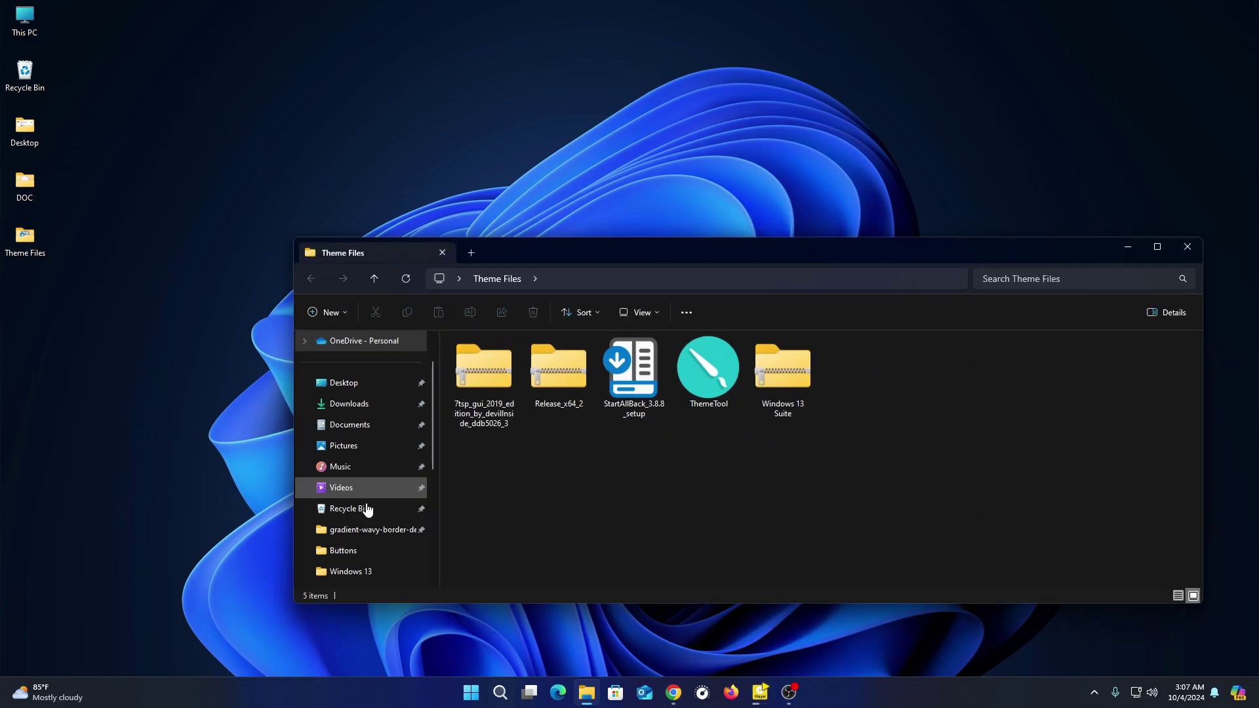
pyautogui.rightClick(710, 377)
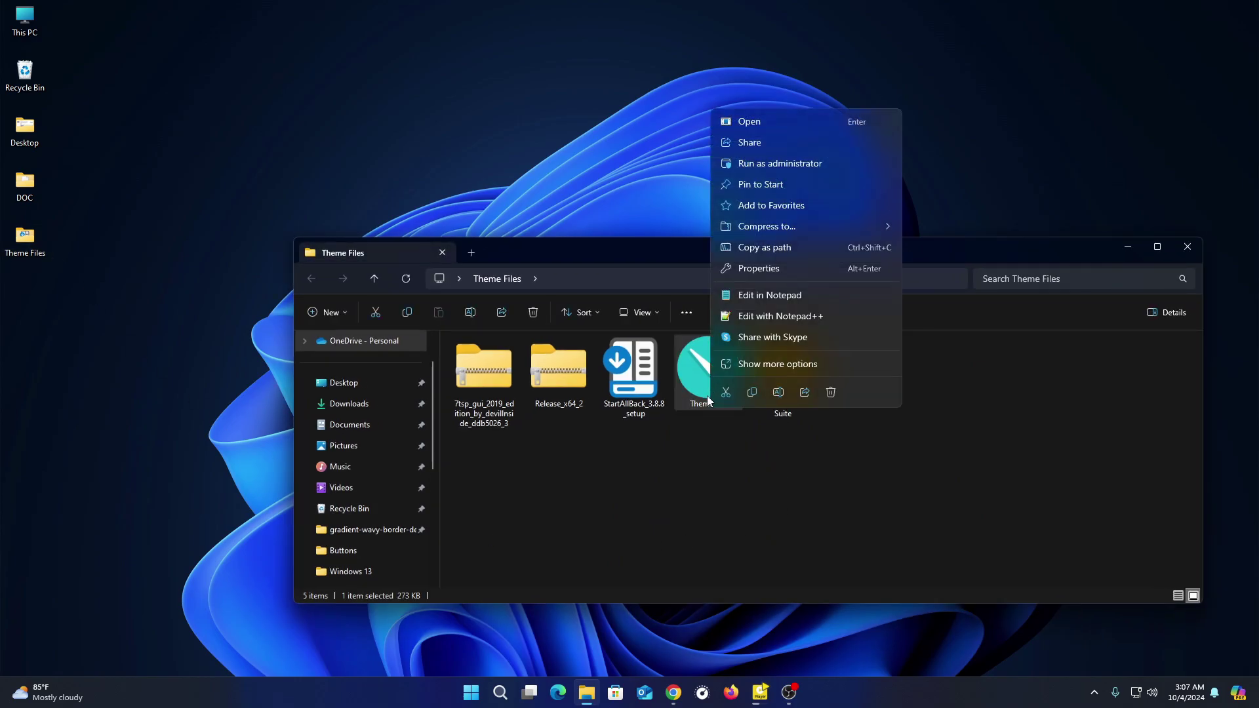
pyautogui.click(759, 395)
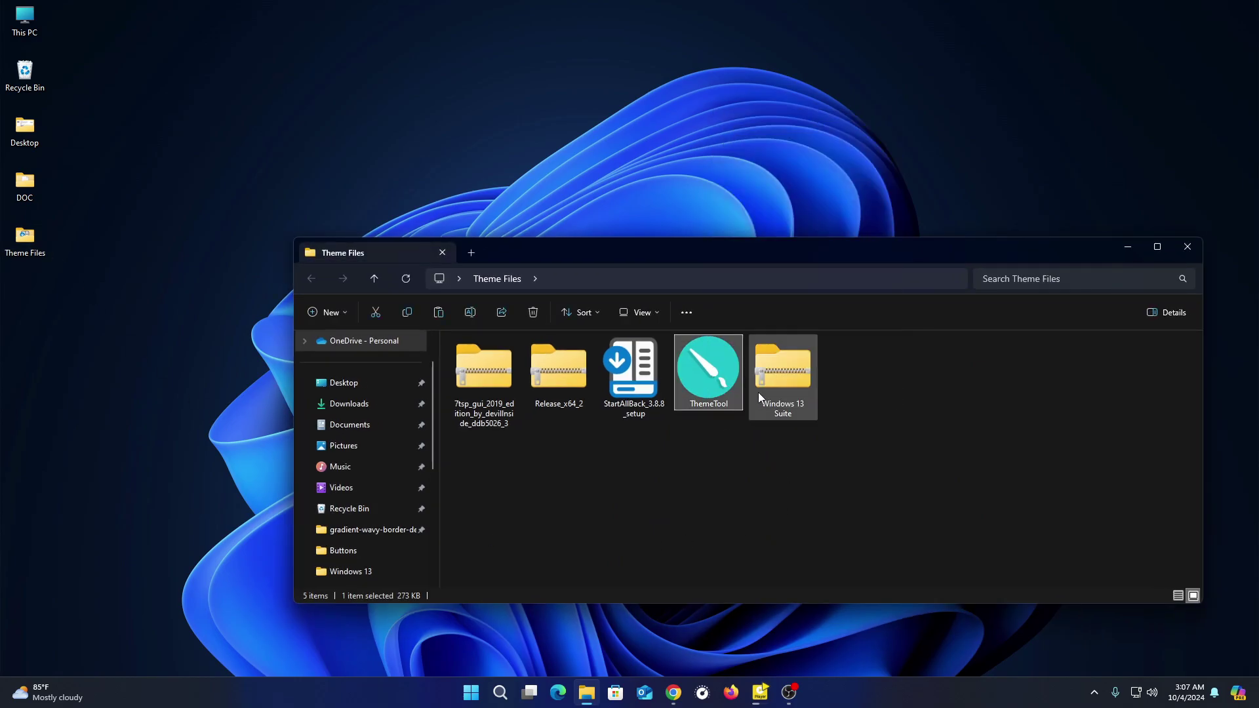
pyautogui.click(1157, 247)
pyautogui.click(50, 458)
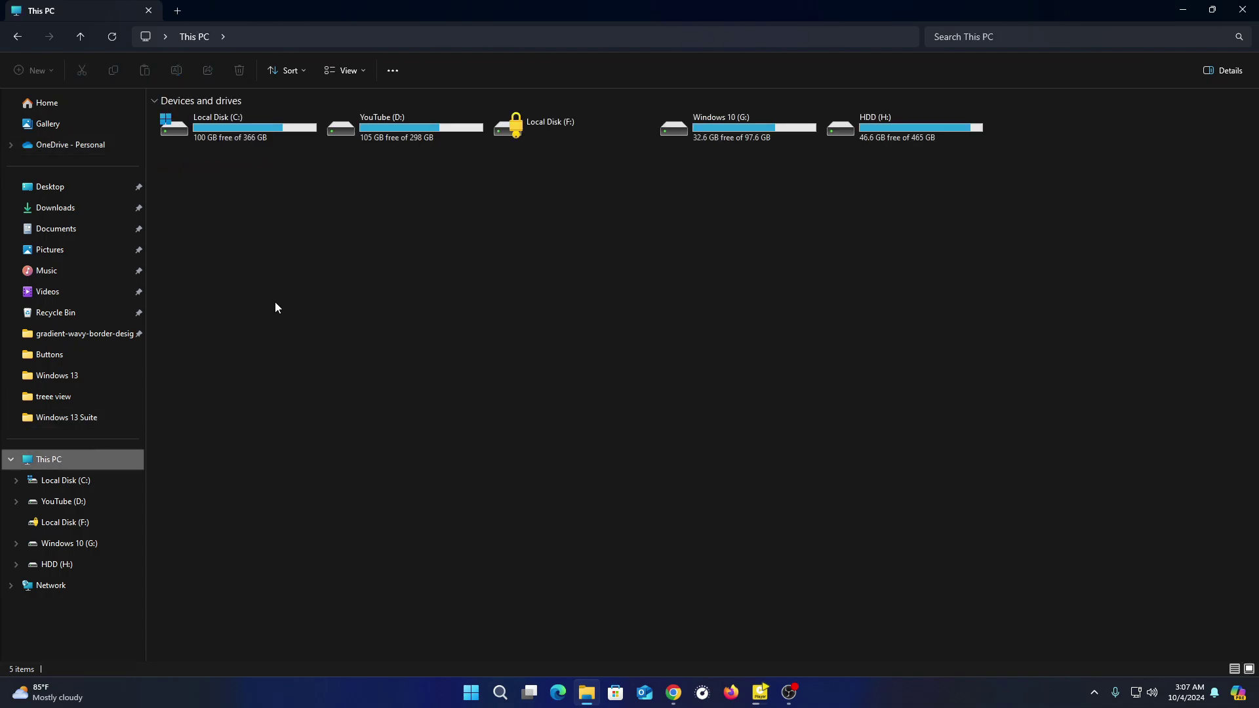
pyautogui.doubleClick(249, 136)
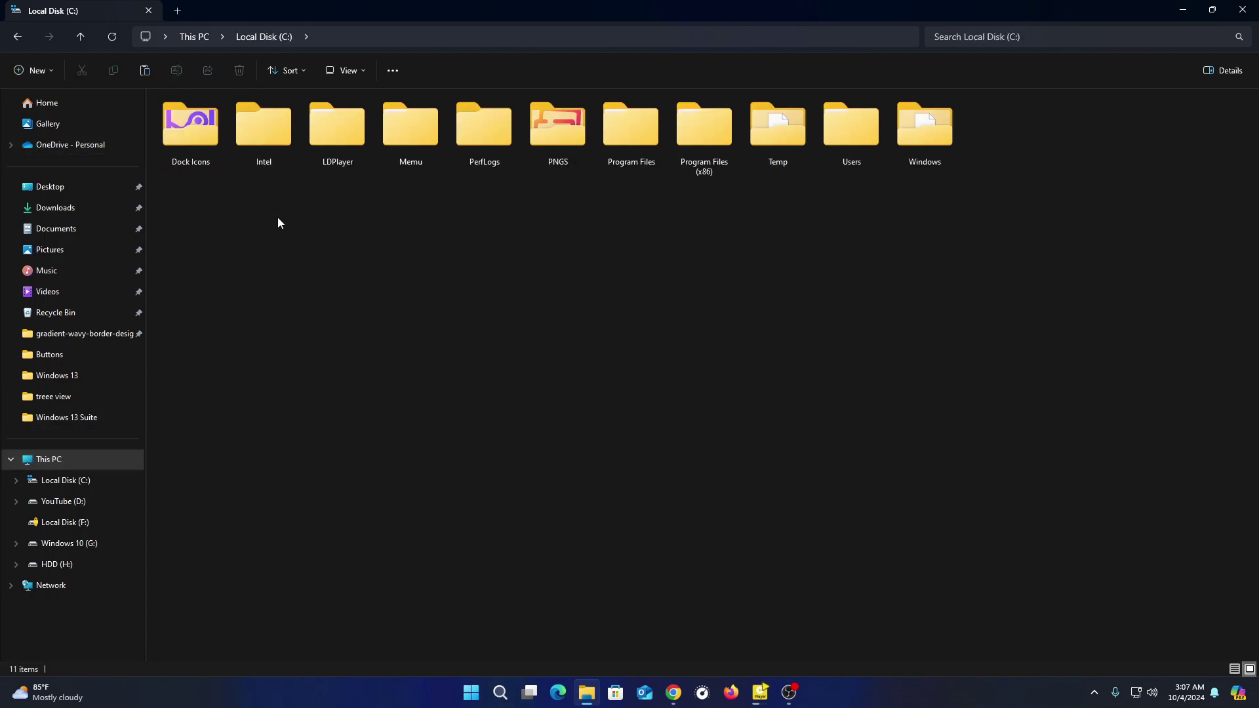
pyautogui.rightClick(375, 274)
pyautogui.click(386, 283)
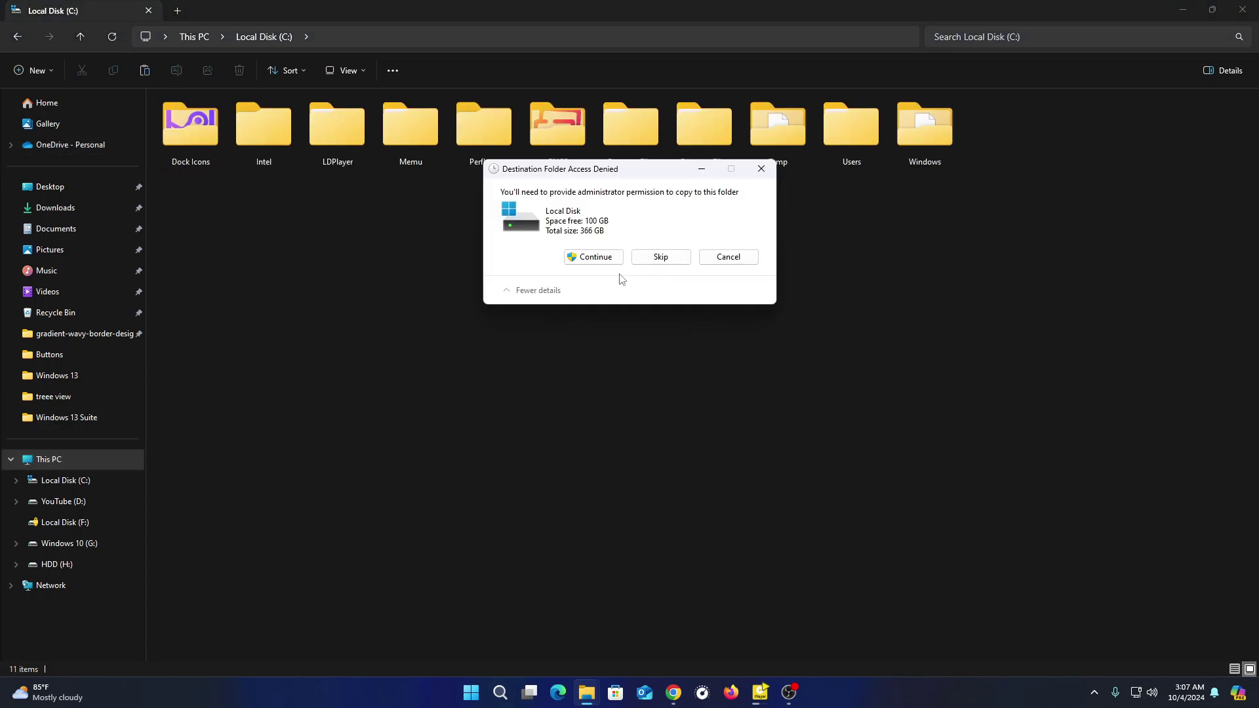
pyautogui.click(593, 257)
pyautogui.click(934, 234)
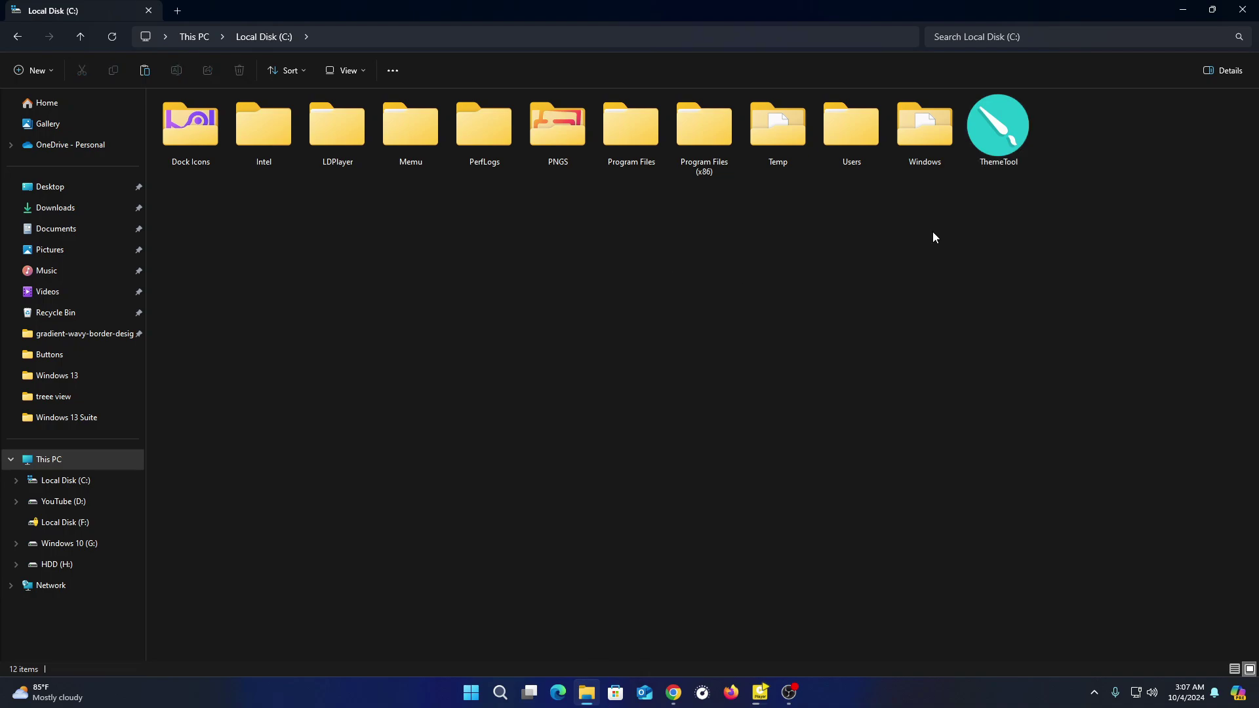
# Run ThemeTool from C: as administrator, accept the warranty disclaimer, and install the patcher with Hook SystemSettings, Hook LogonUI and Rename DefaultColors enabled
pyautogui.rightClick(1000, 132)
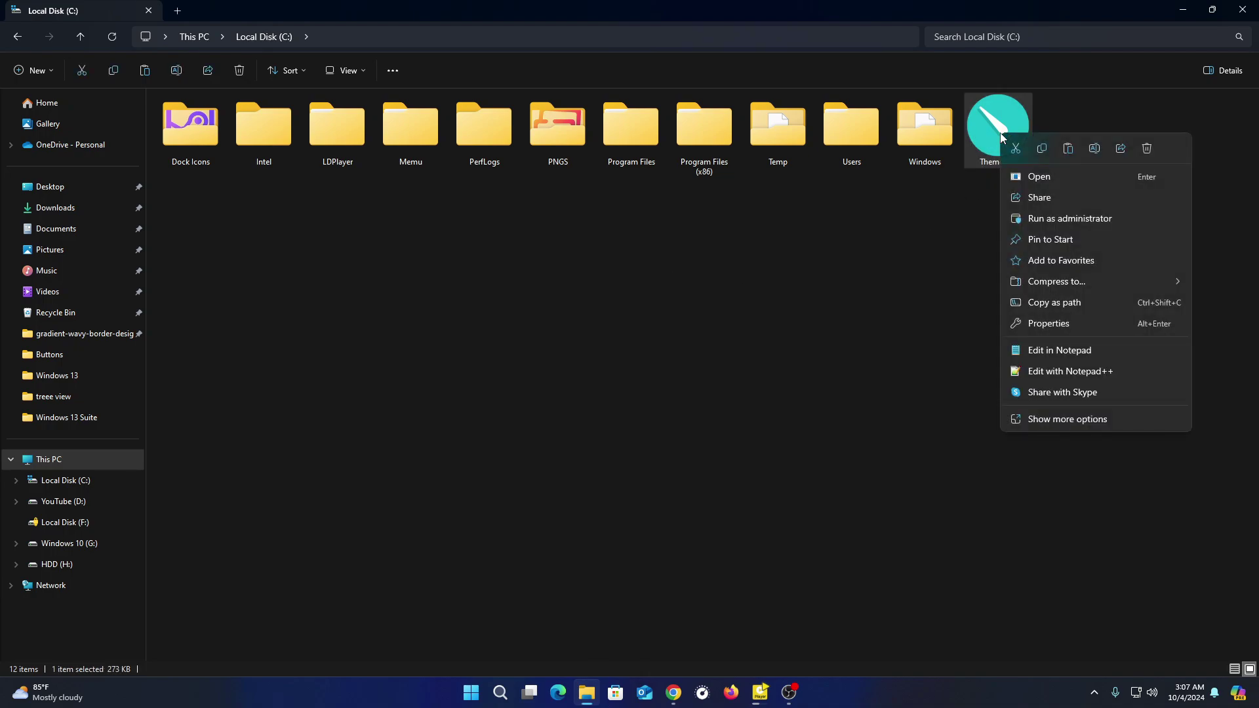
pyautogui.click(1064, 219)
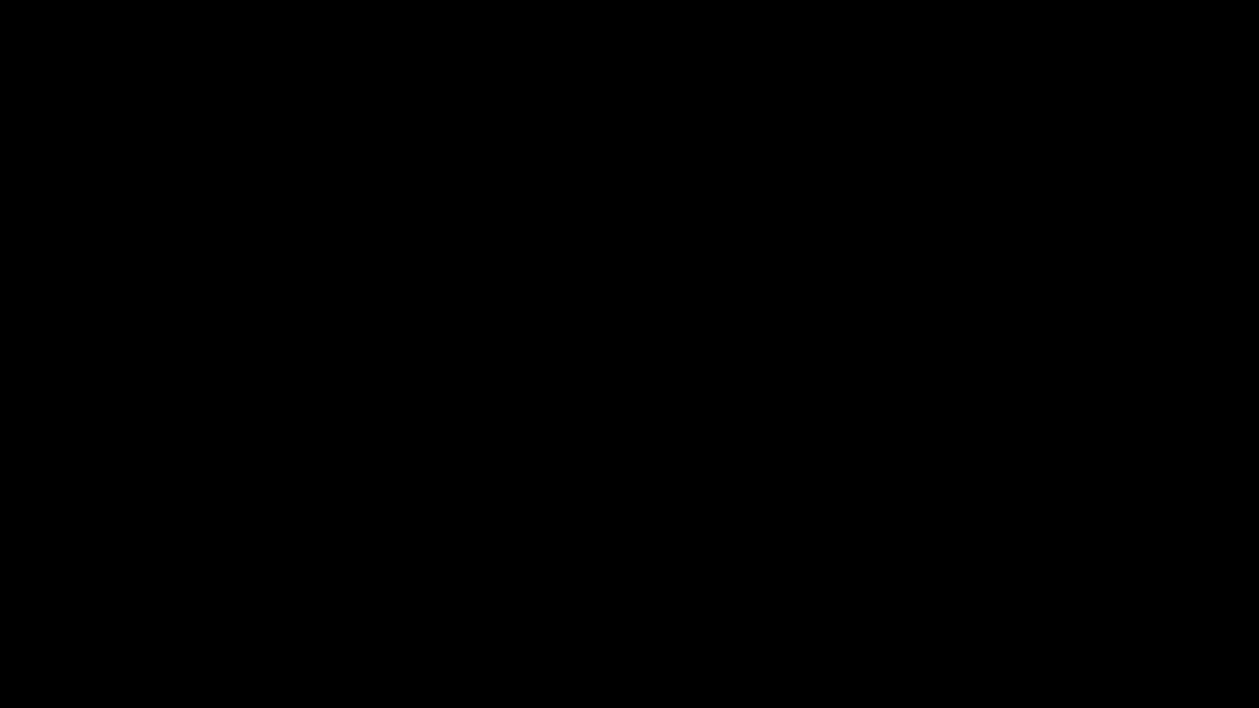
pyautogui.click(576, 460)
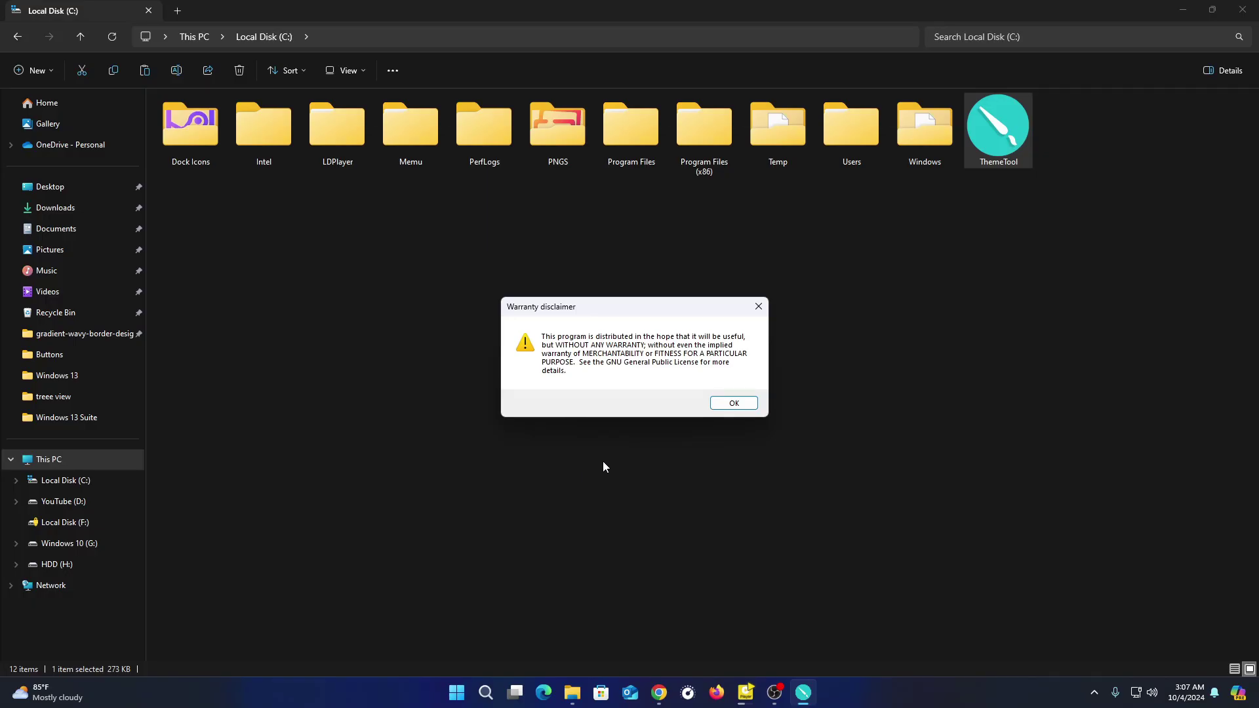
pyautogui.click(750, 408)
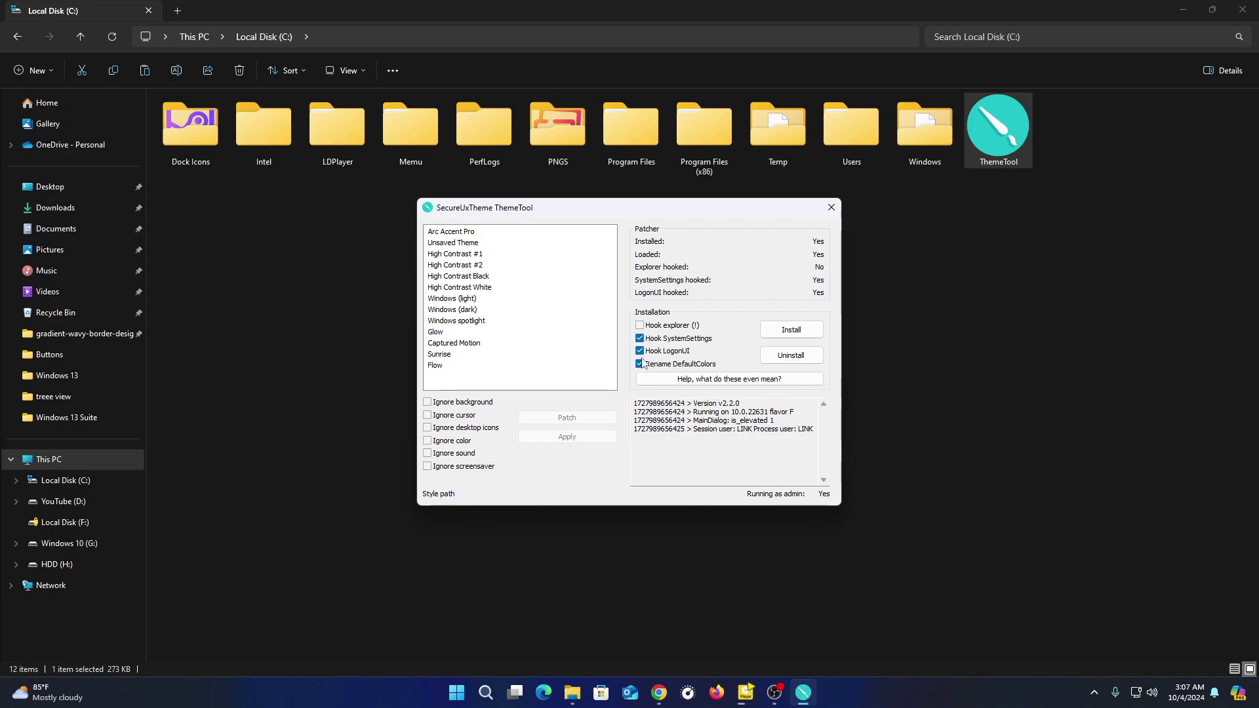
pyautogui.click(776, 337)
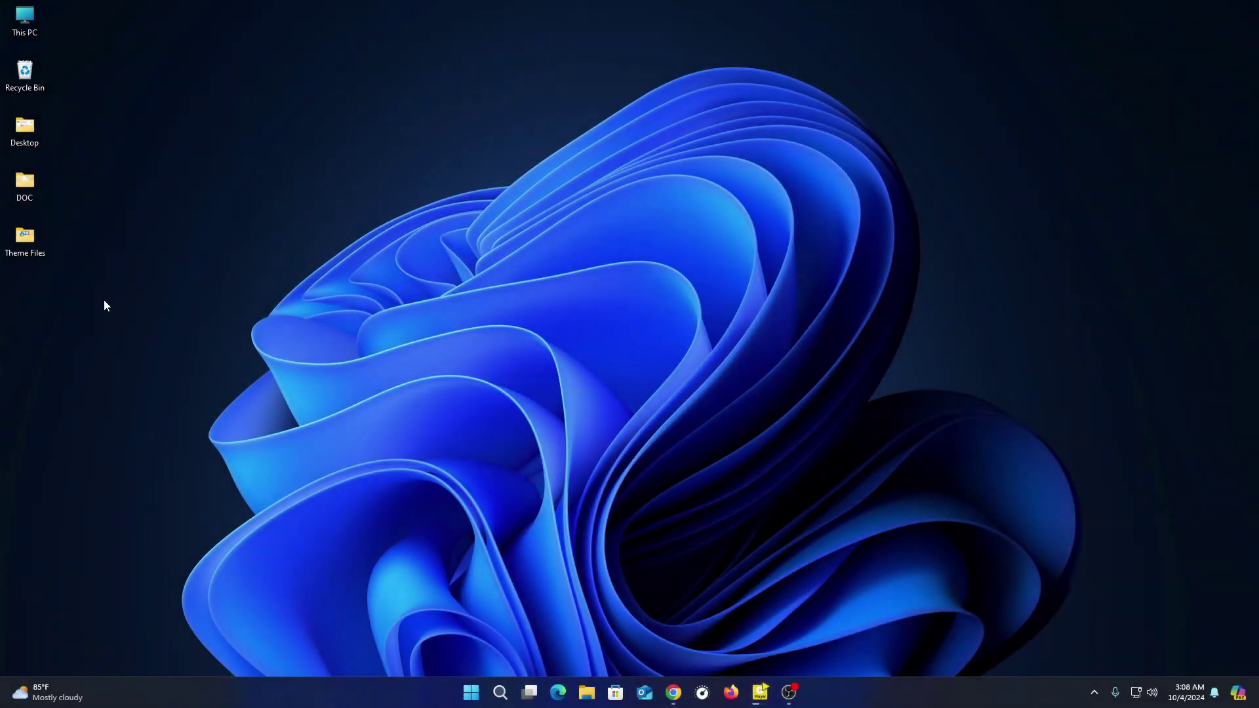
# Extract the Windows 13 Suite archive inside the desktop's Theme Files folder to the suggested destination and close the original folder window
pyautogui.doubleClick(26, 243)
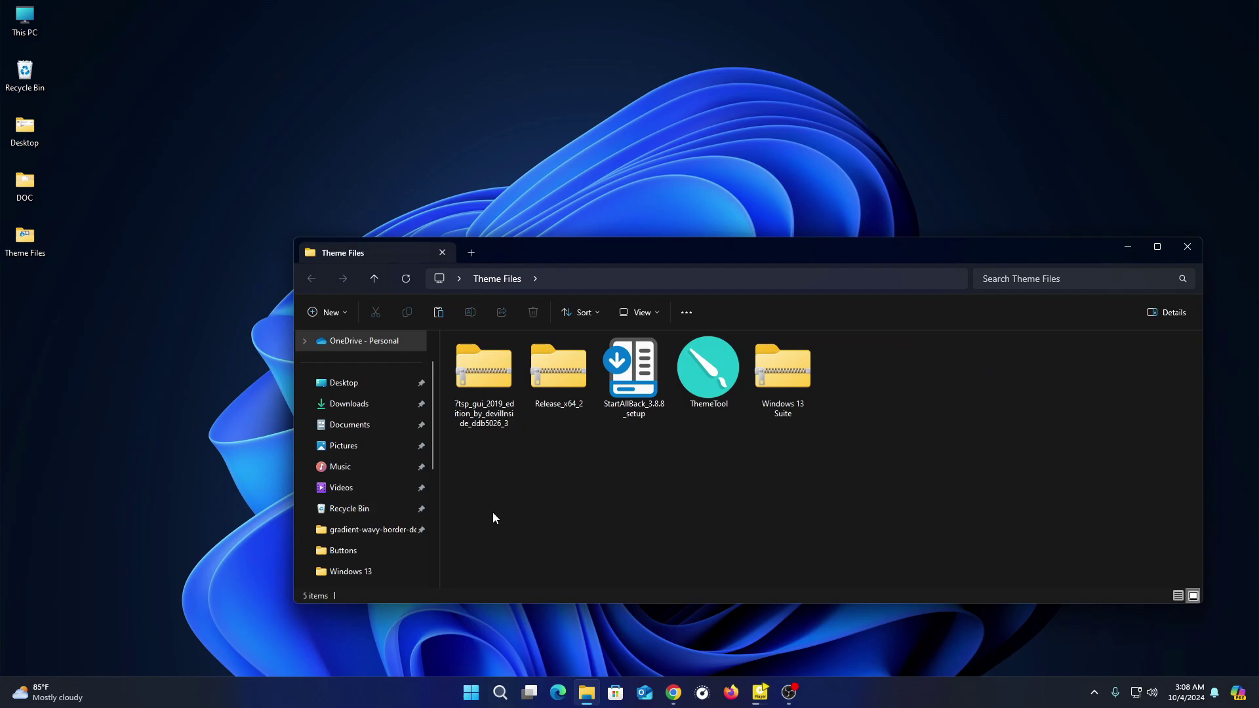
pyautogui.doubleClick(688, 246)
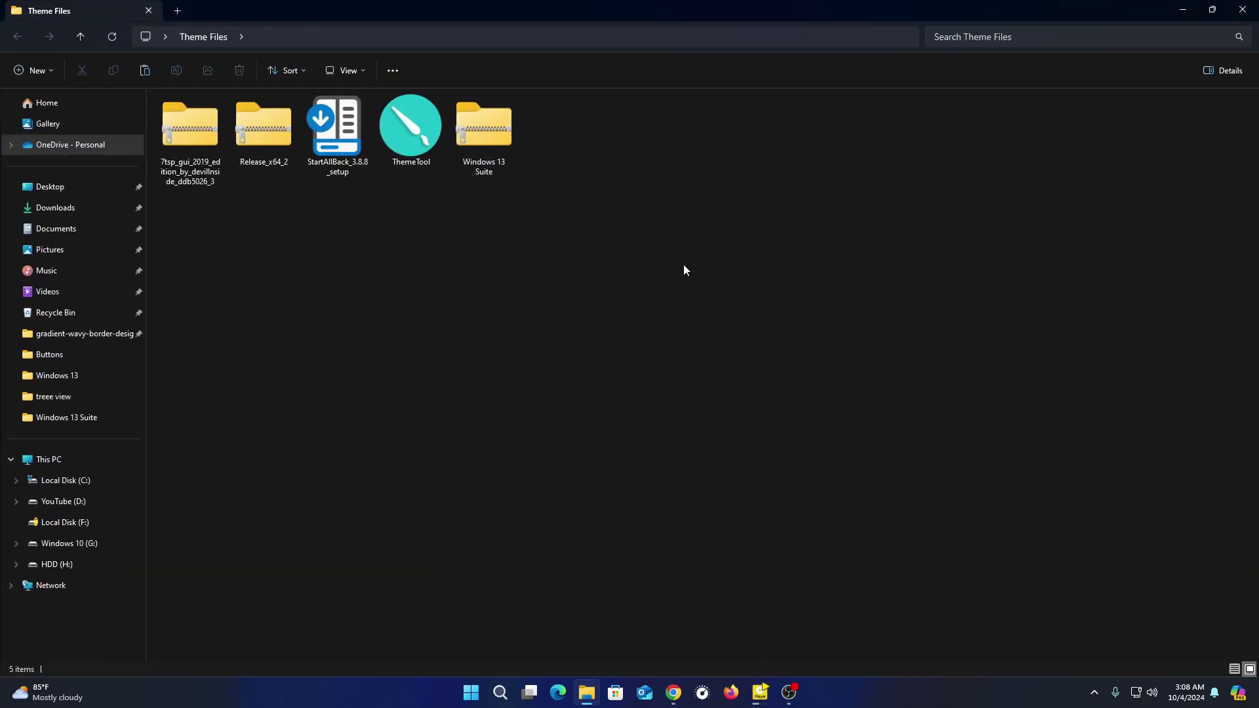
pyautogui.click(483, 141)
pyautogui.rightClick(483, 141)
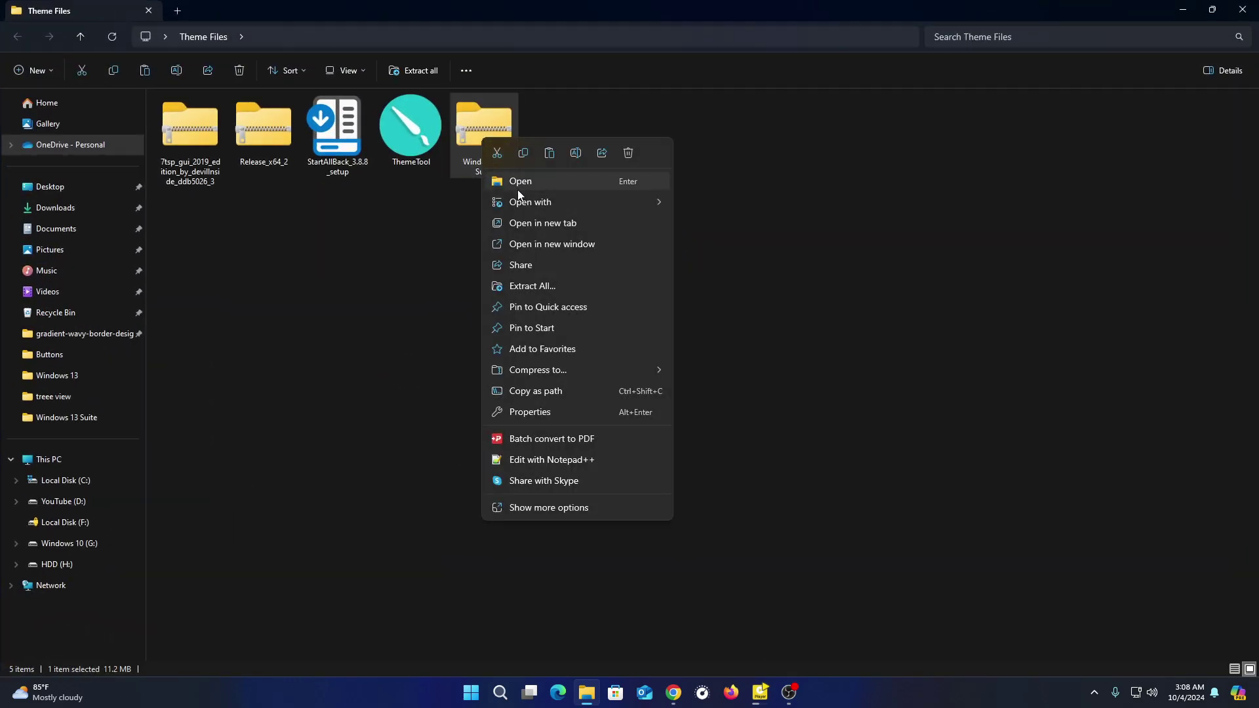
pyautogui.click(537, 284)
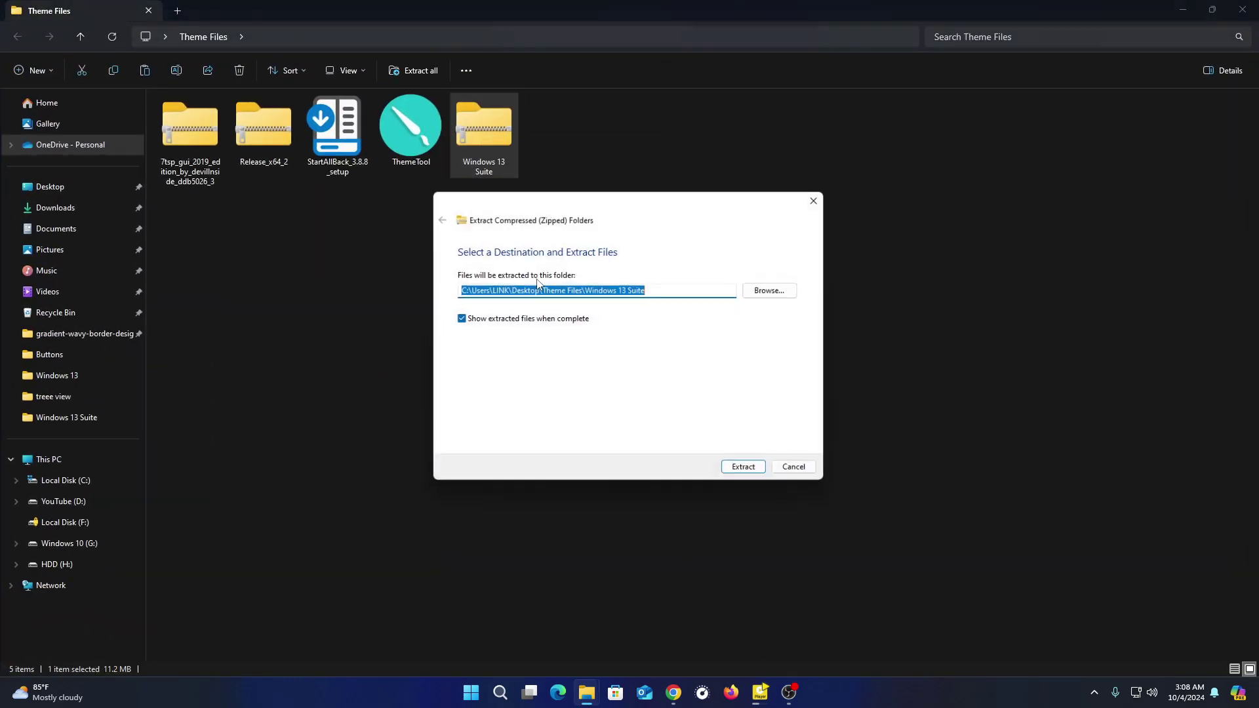
pyautogui.click(747, 472)
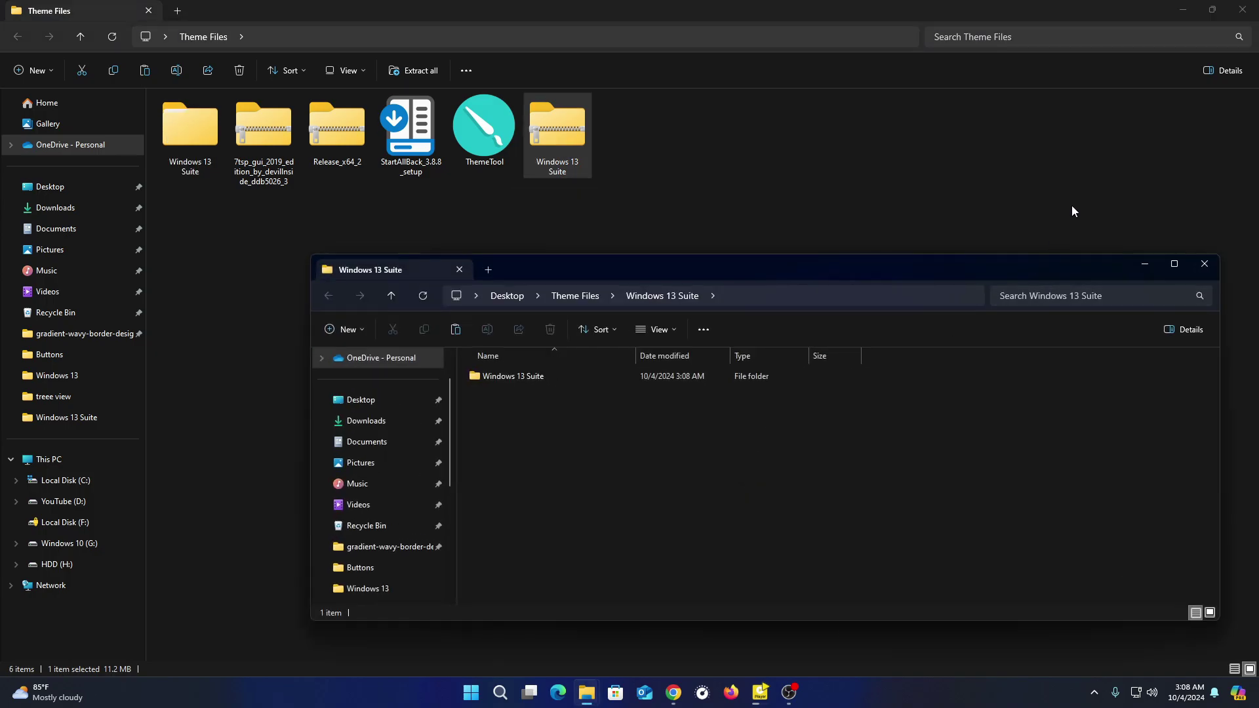
pyautogui.click(1242, 9)
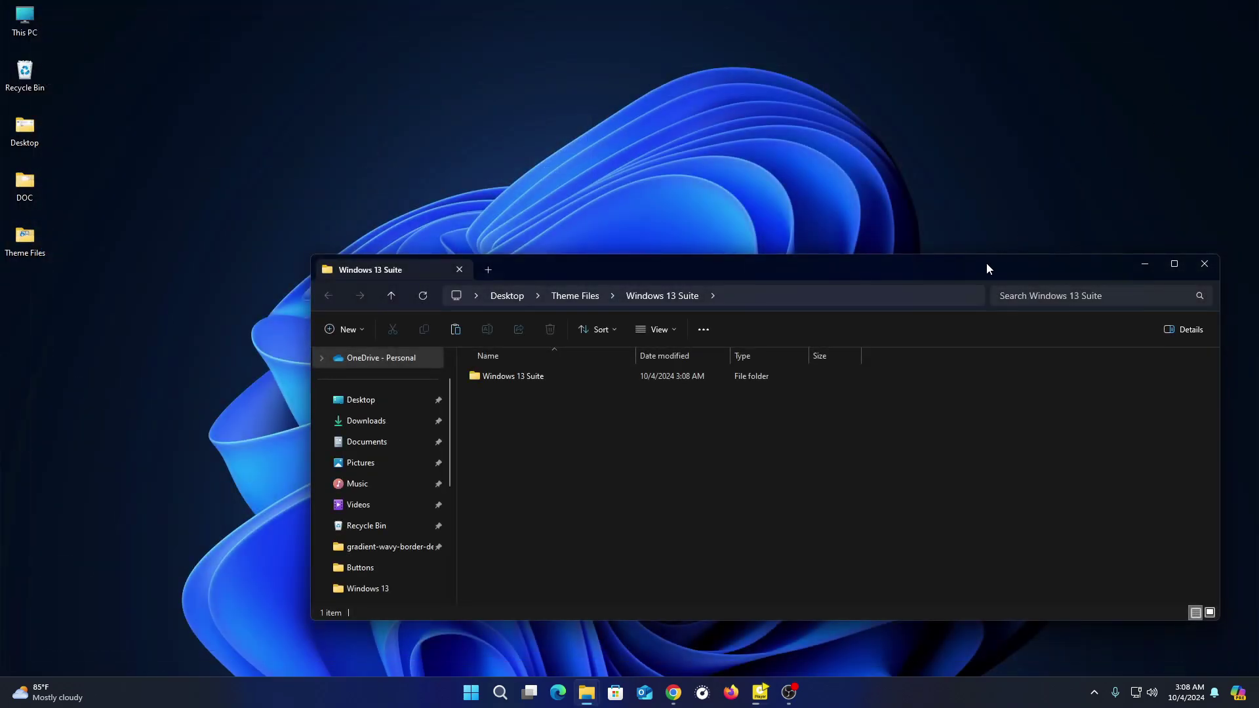
# Copy the Windows 13 folder and the Windows 13 Dark theme file from the extracted suite's Windows 11 Theme folder to the clipboard
pyautogui.doubleClick(986, 263)
pyautogui.doubleClick(242, 121)
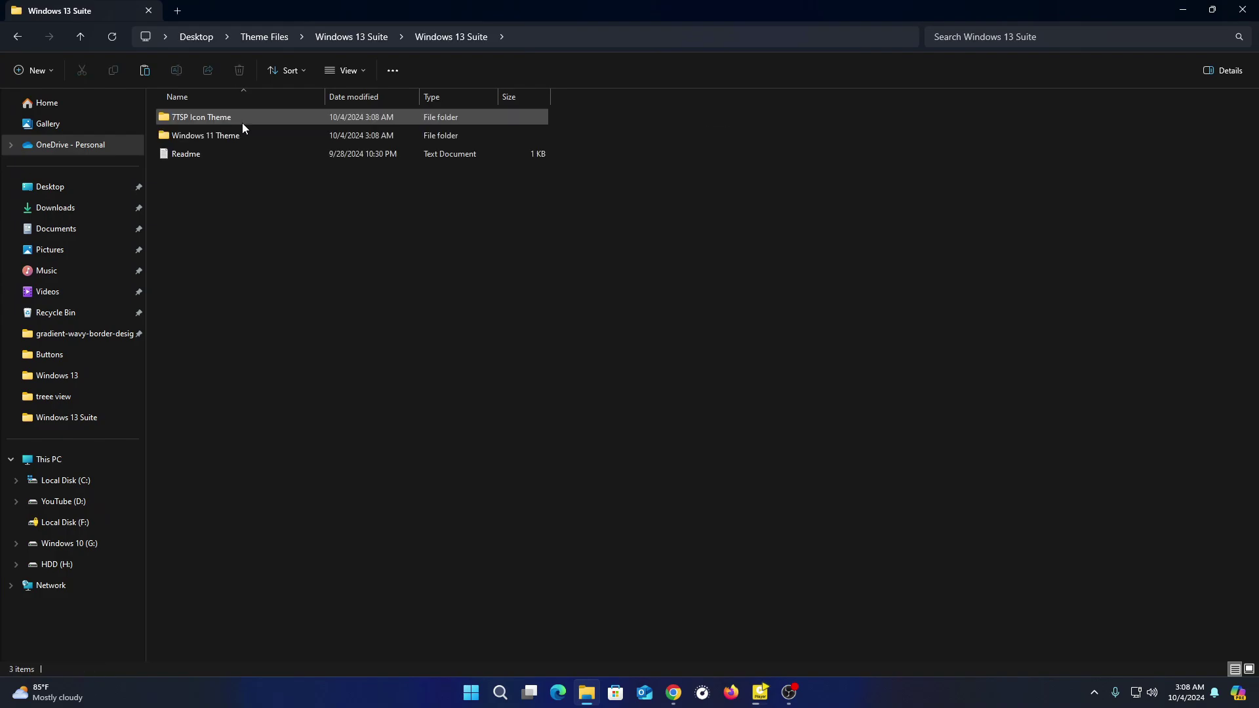
pyautogui.doubleClick(190, 132)
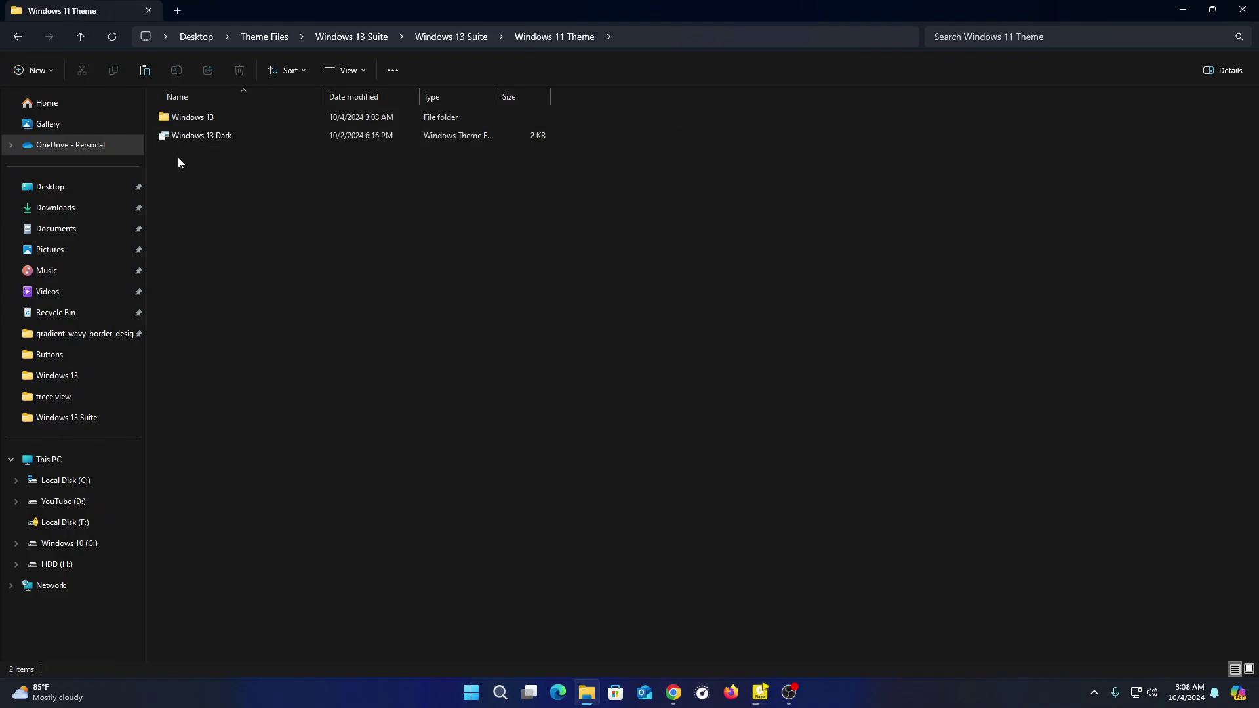
pyautogui.moveTo(178, 156); pyautogui.dragTo(264, 115)
pyautogui.rightClick(264, 116)
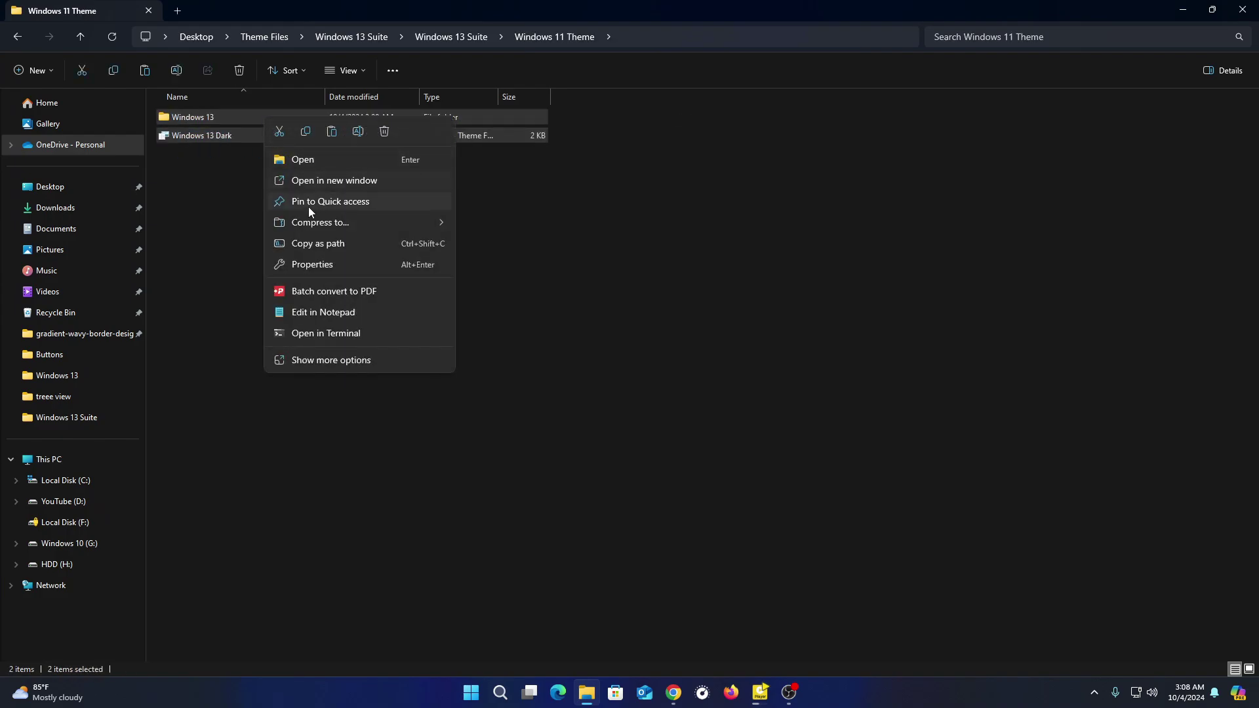
pyautogui.click(305, 130)
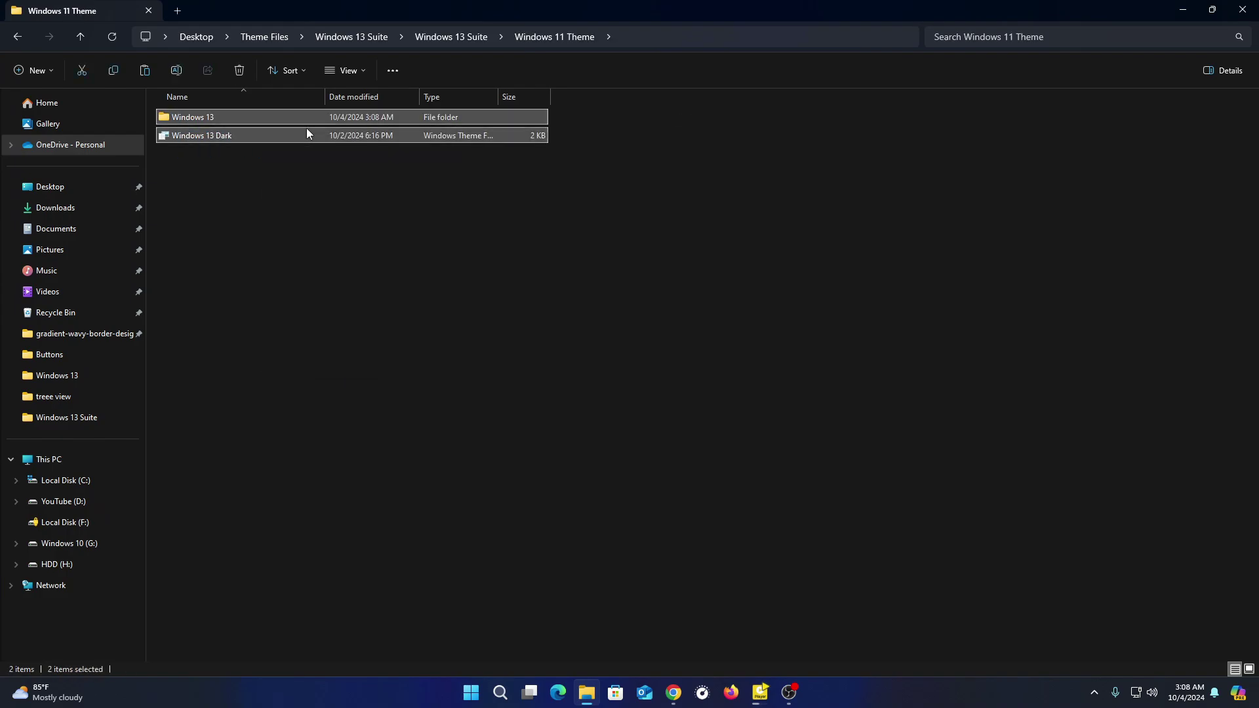
# Paste the copied theme items into C:\Windows\Resources\Themes with administrator permission and close the folder window
pyautogui.click(42, 464)
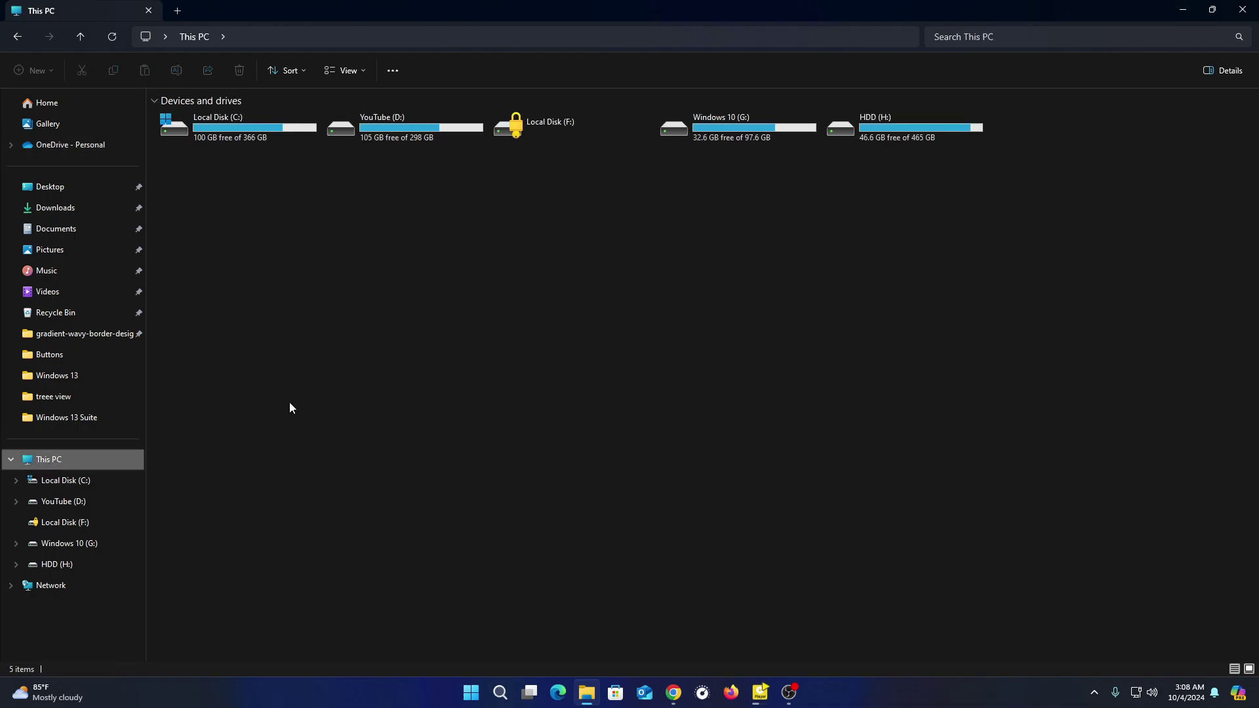
pyautogui.doubleClick(278, 139)
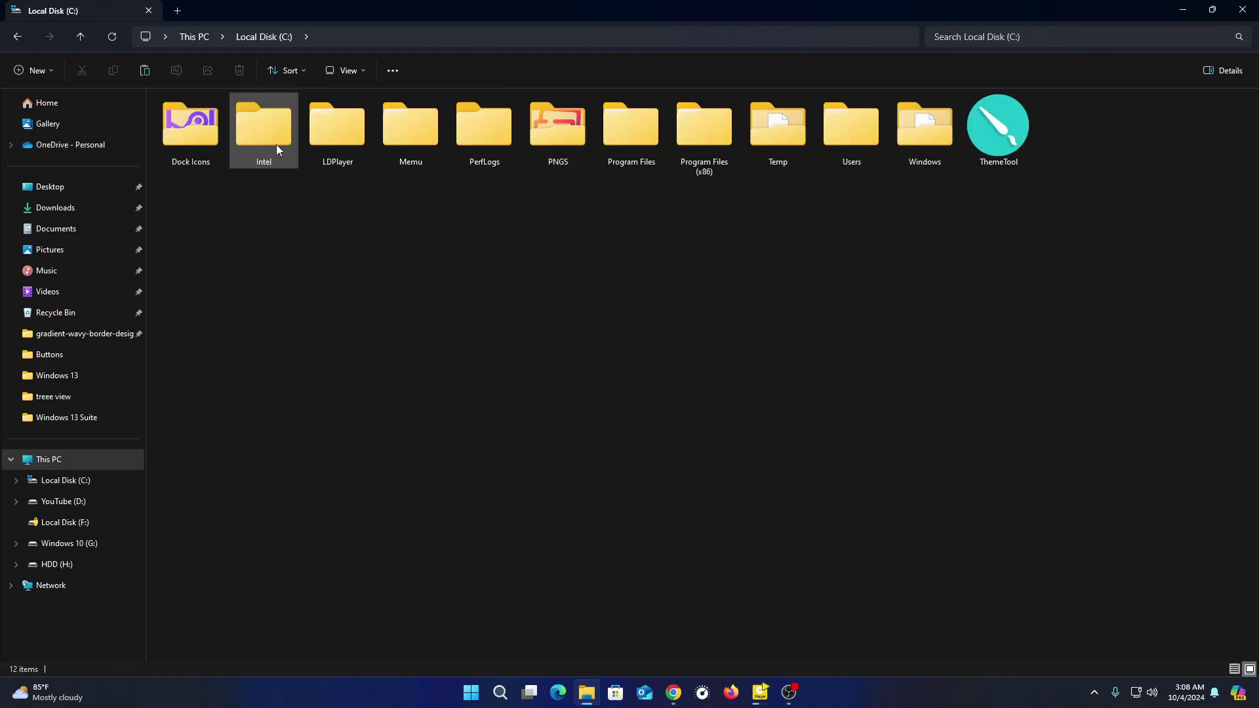
pyautogui.doubleClick(922, 161)
pyautogui.scroll(-4, 368, 348)
pyautogui.scroll(-5, 345, 357)
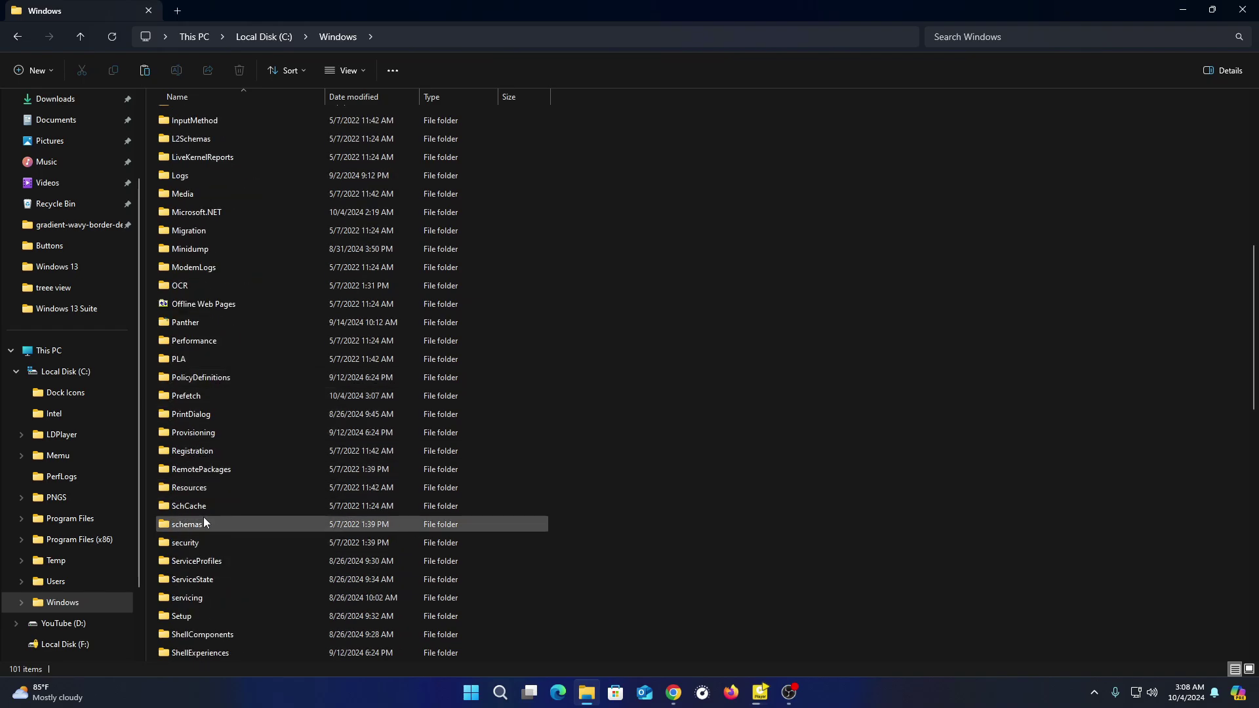
pyautogui.click(183, 497)
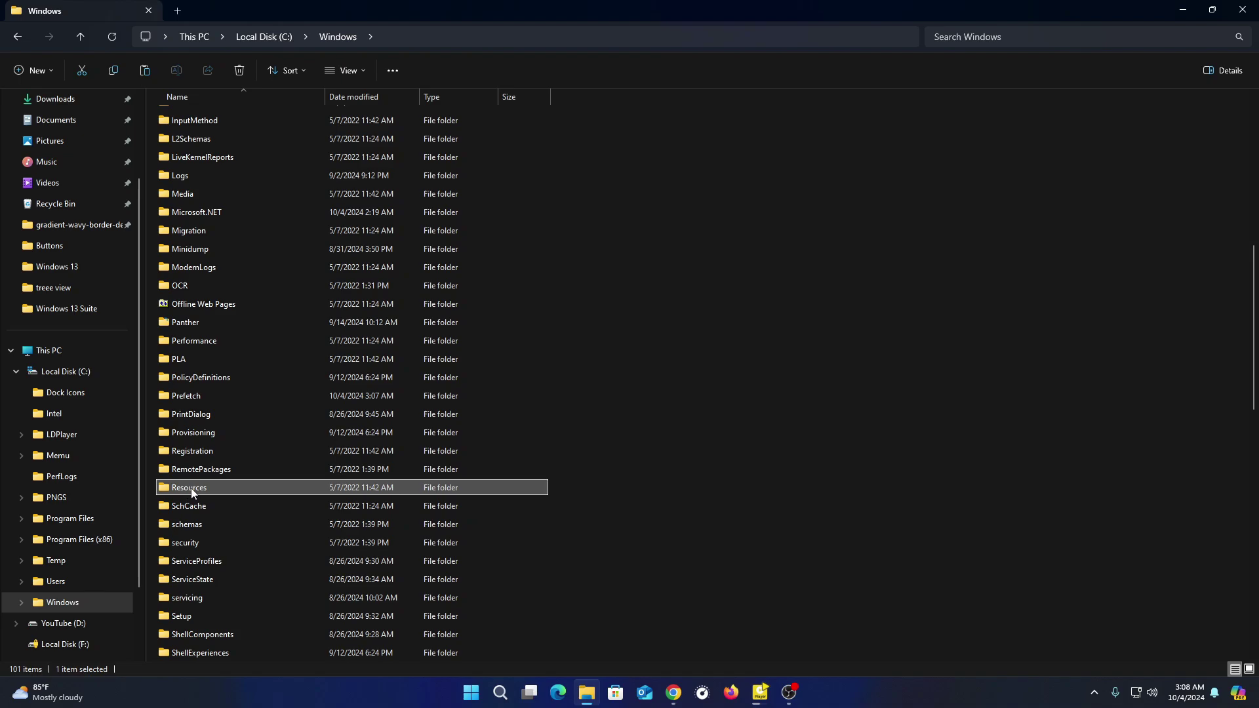
pyautogui.doubleClick(192, 493)
pyautogui.doubleClick(189, 136)
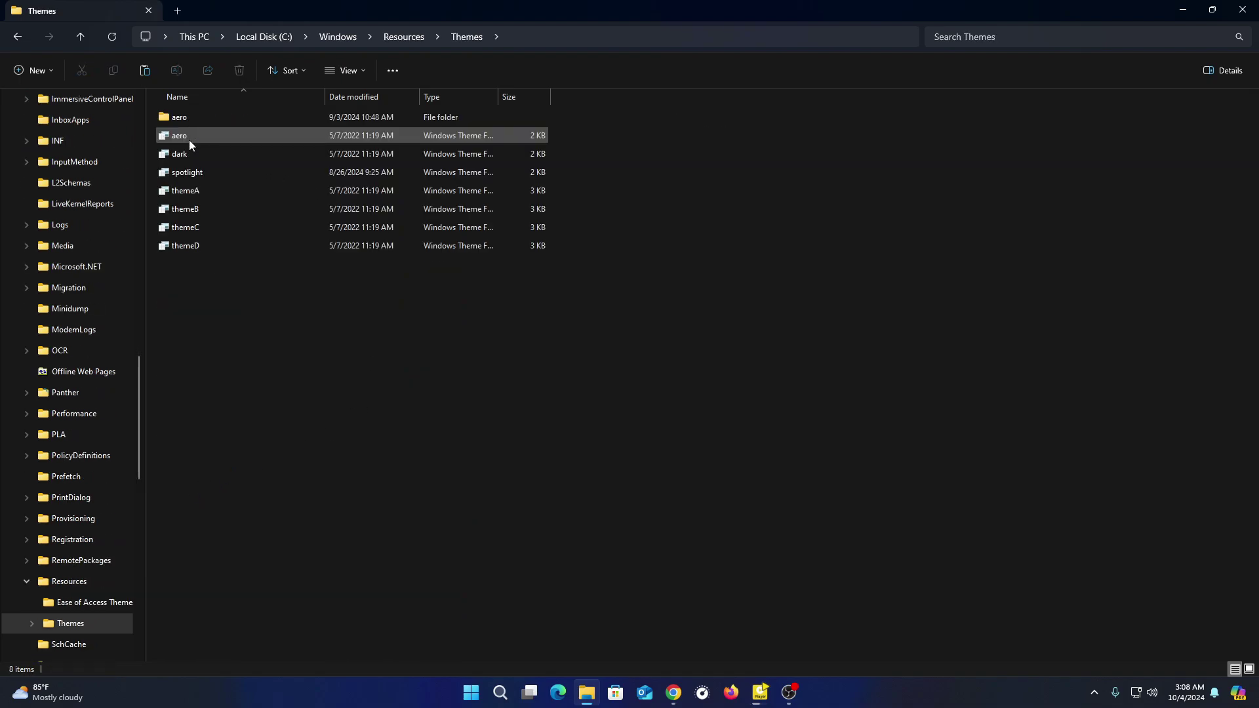
pyautogui.rightClick(330, 318)
pyautogui.click(342, 332)
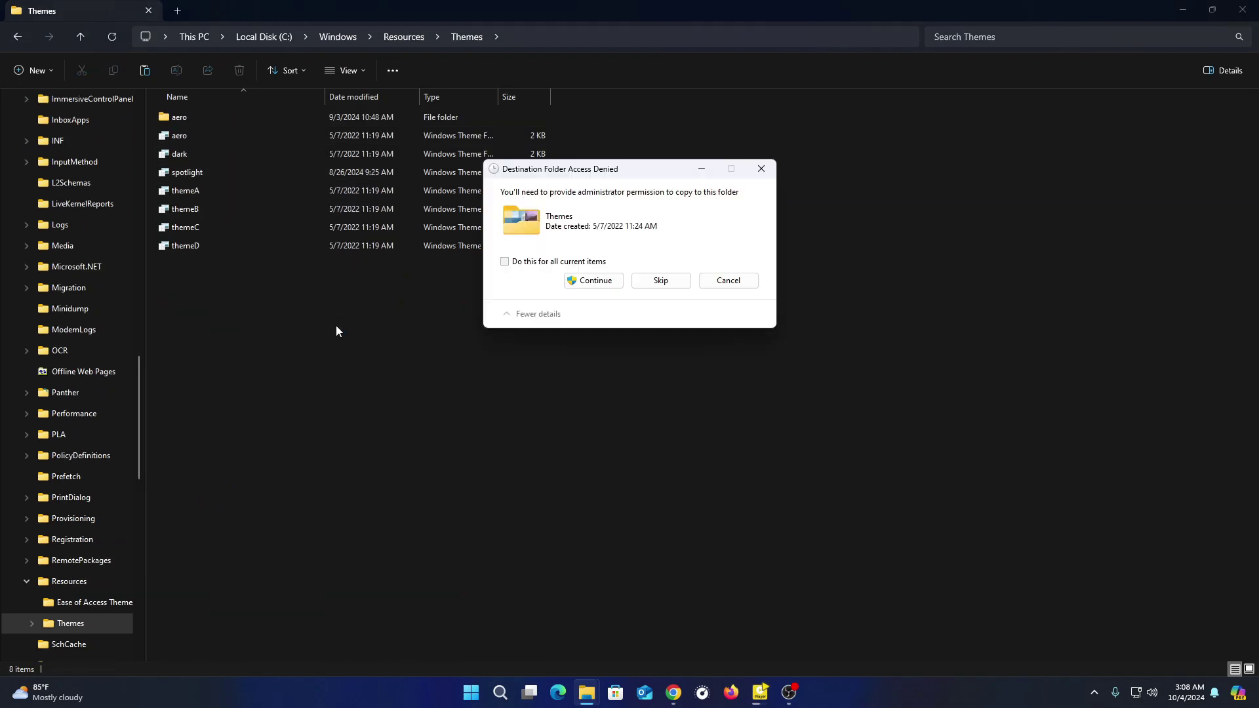
pyautogui.click(594, 281)
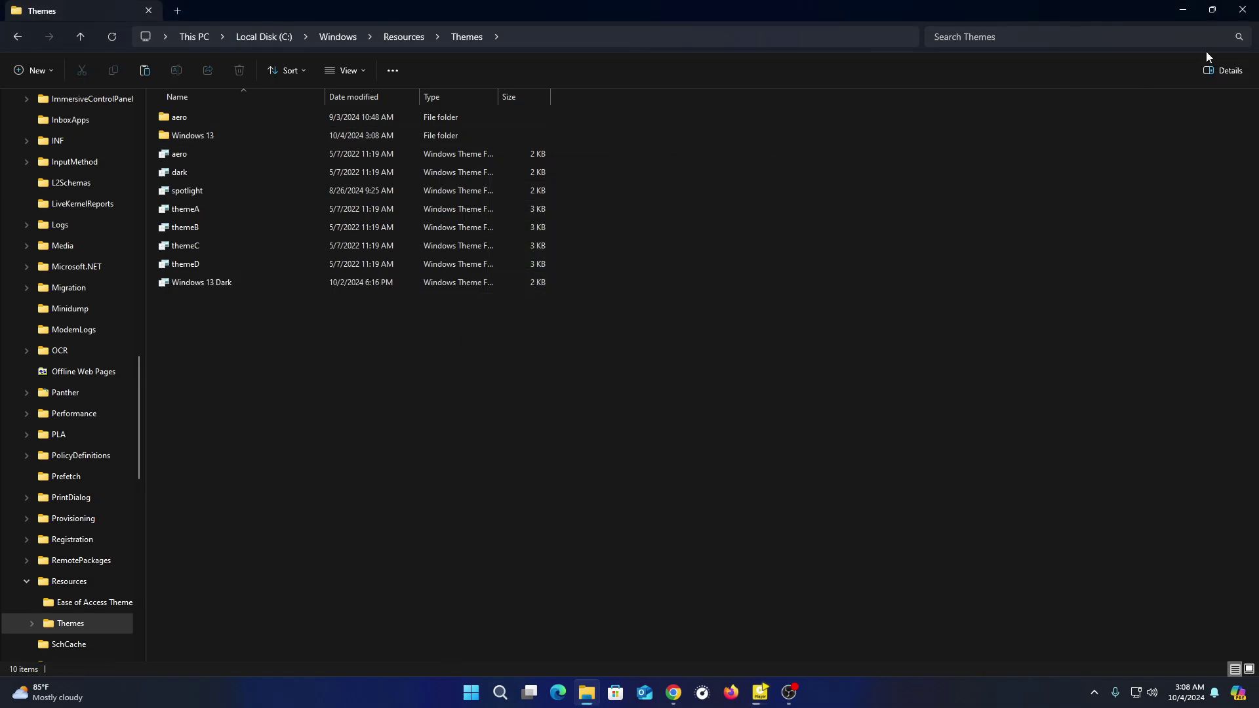
pyautogui.click(1242, 9)
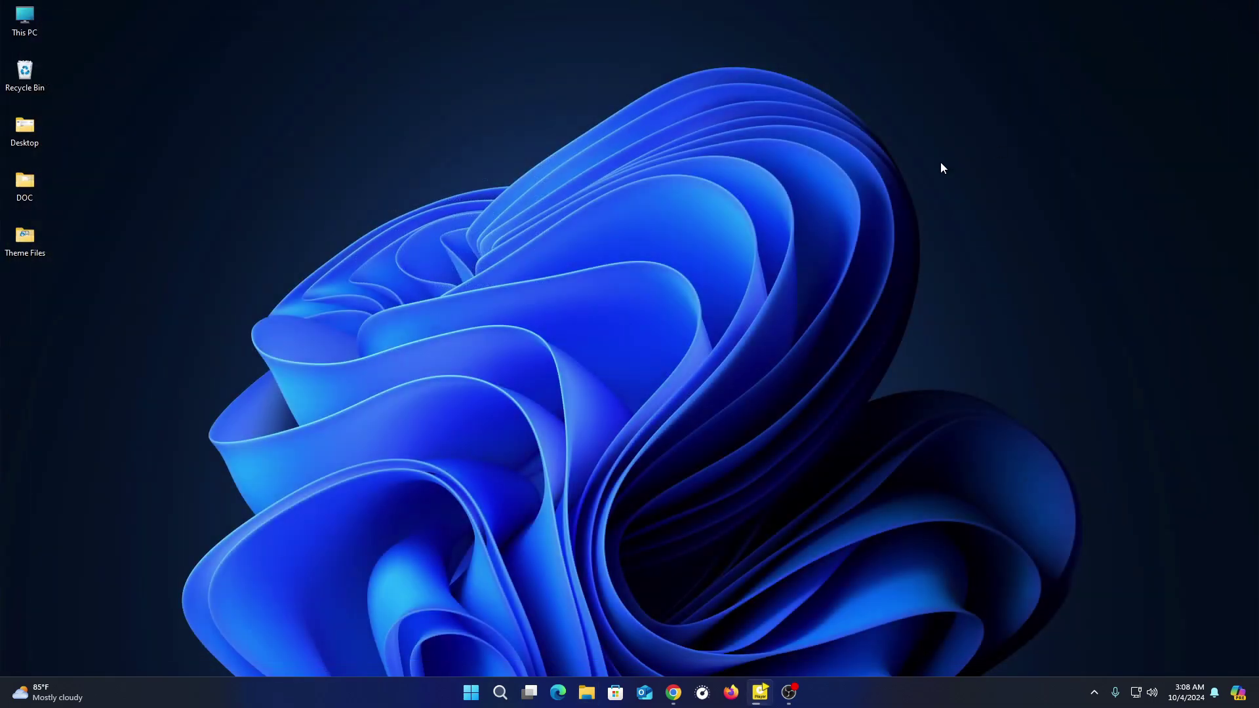
# Open ThemeTool from Local Disk (C:) as administrator again and accept its warranty disclaimer
pyautogui.doubleClick(37, 30)
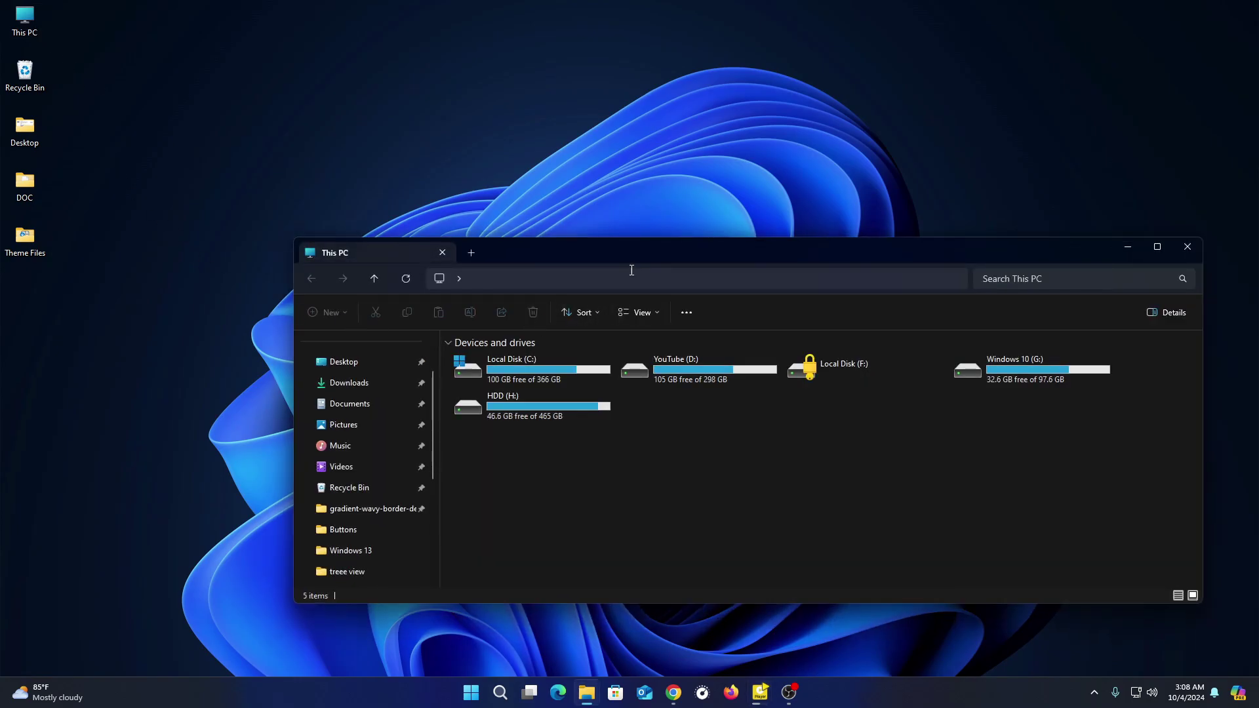
pyautogui.doubleClick(634, 253)
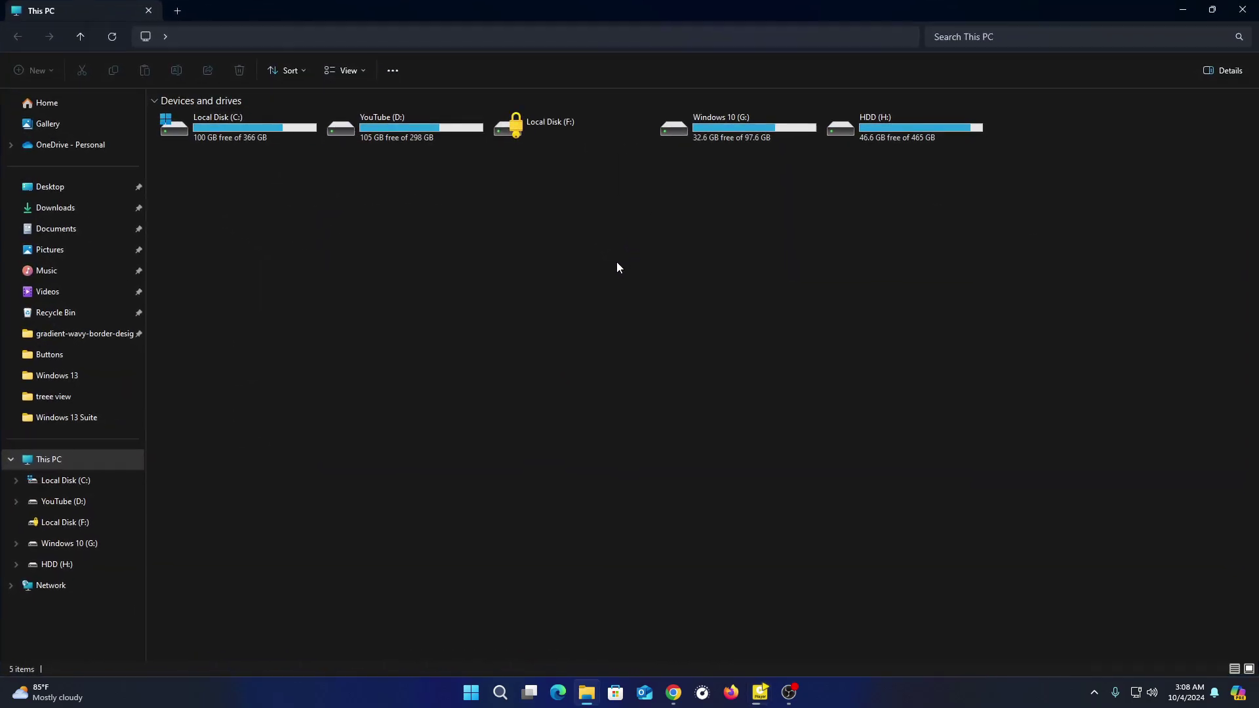
pyautogui.doubleClick(261, 131)
pyautogui.click(983, 132)
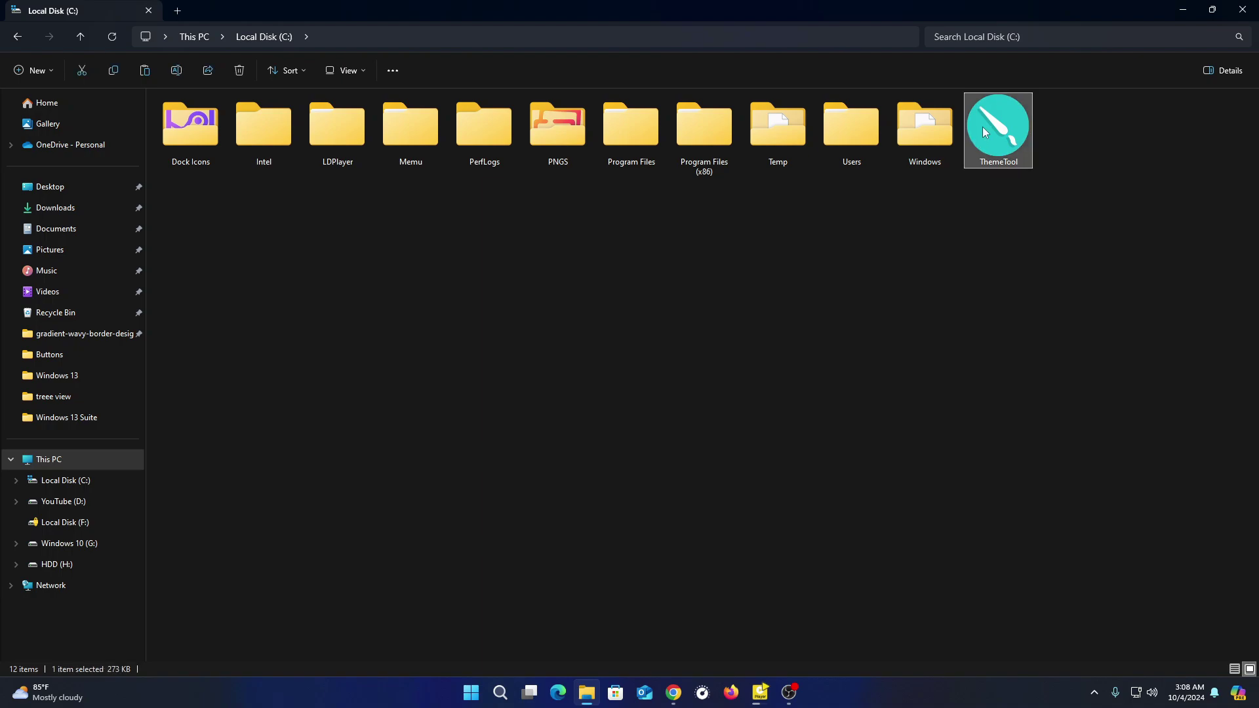
pyautogui.rightClick(984, 131)
pyautogui.click(1043, 212)
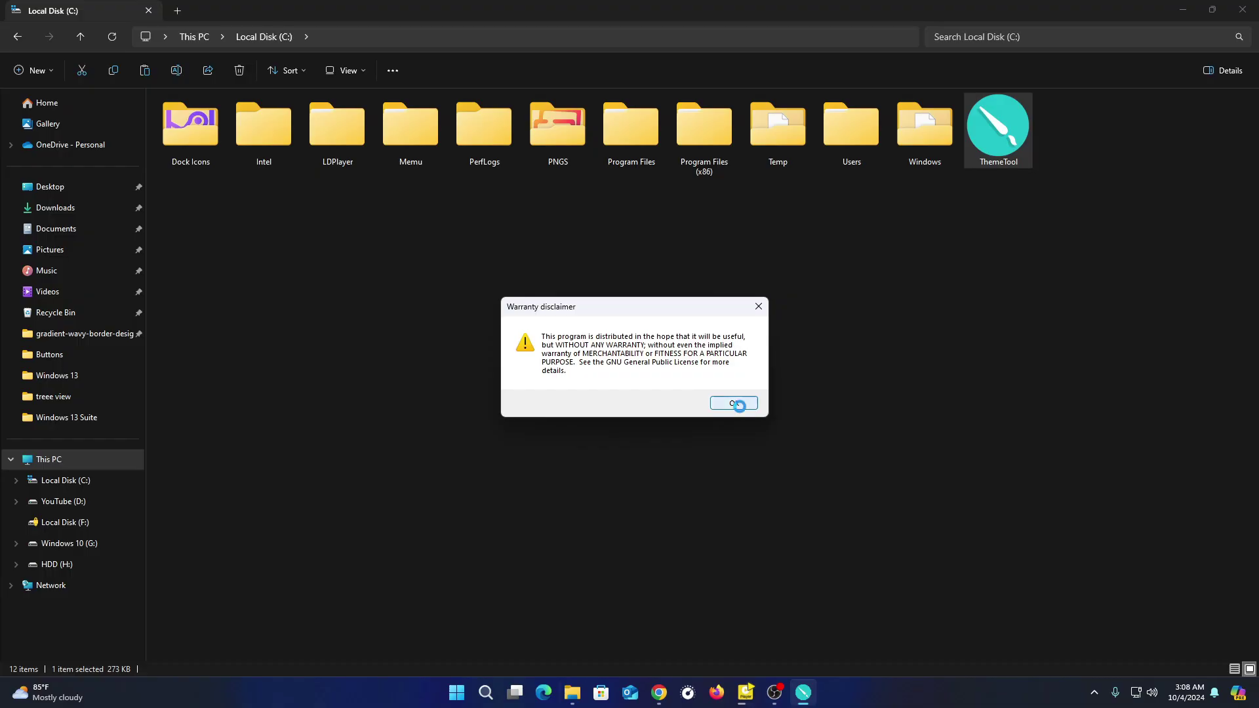
pyautogui.click(738, 403)
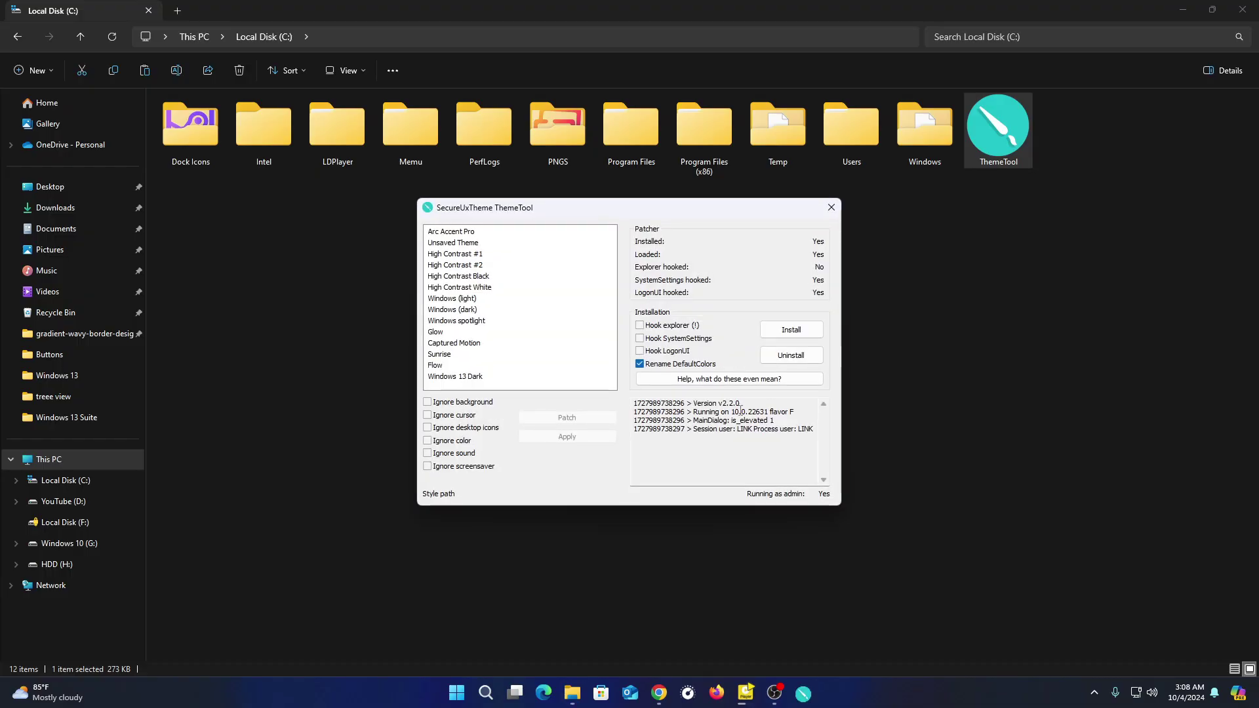
# Patch and apply the Windows 13 Dark theme in ThemeTool, closing the tool and the Local Disk (C:) folder window
pyautogui.click(446, 378)
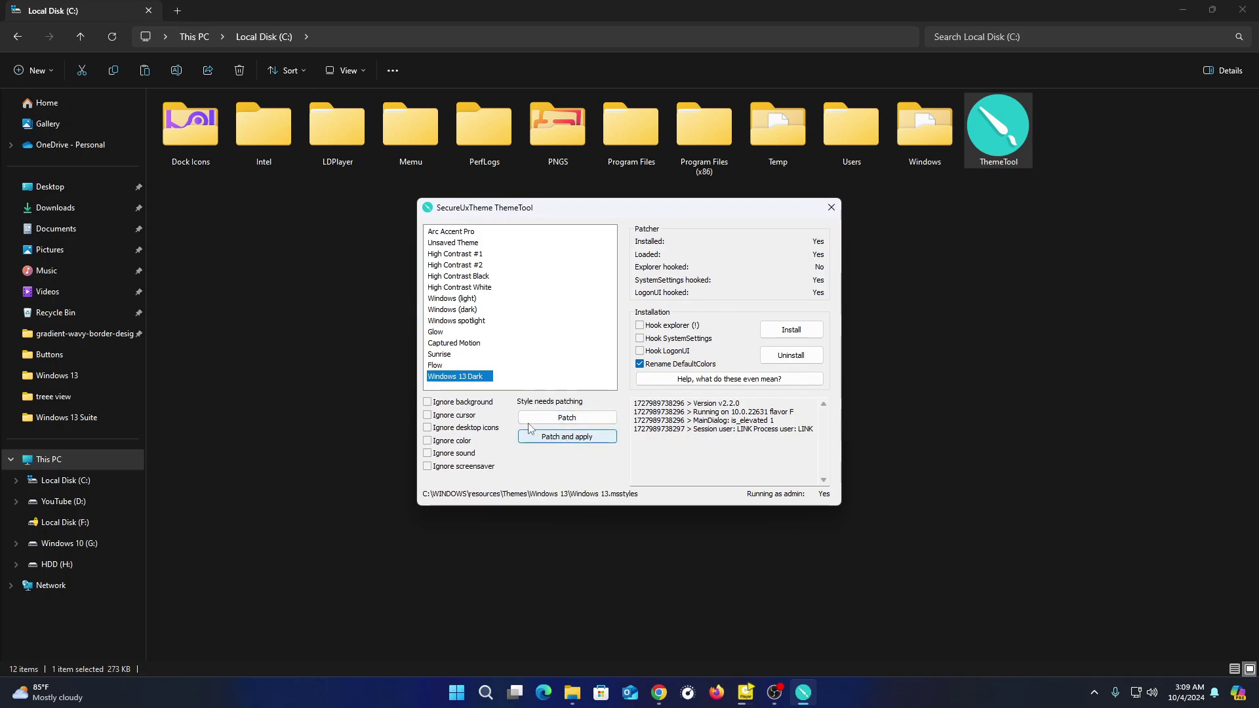
pyautogui.click(576, 439)
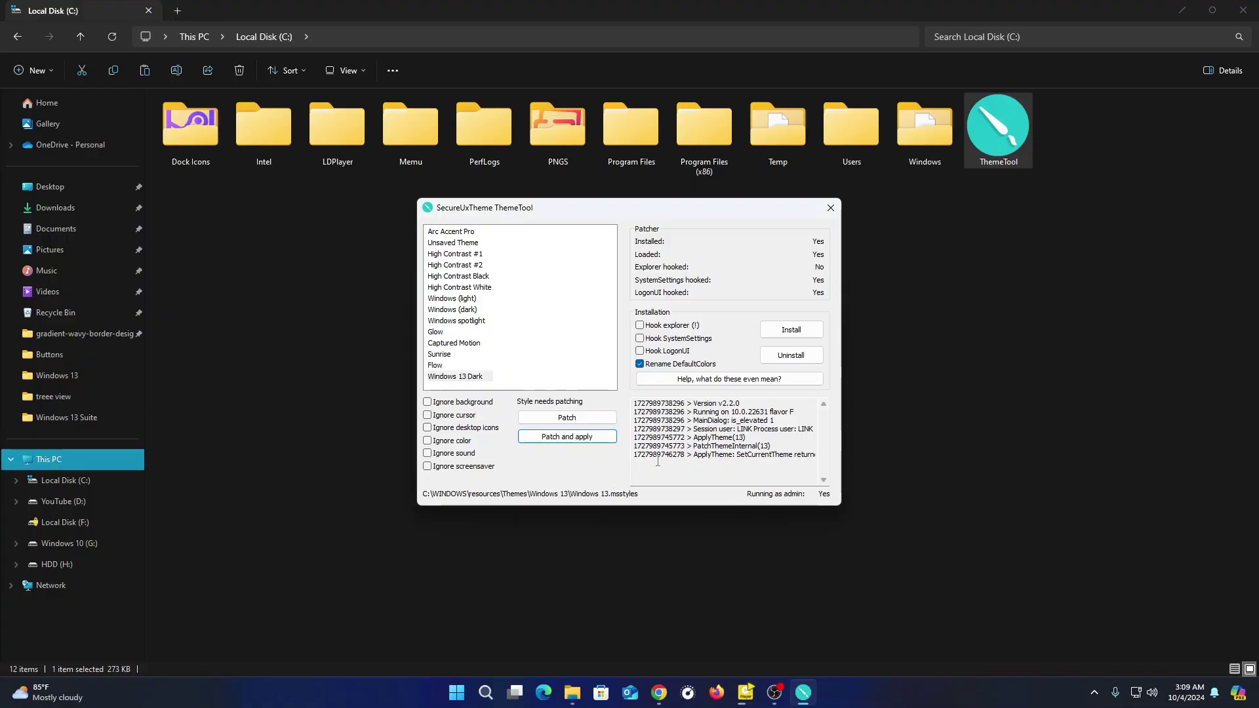
pyautogui.click(830, 209)
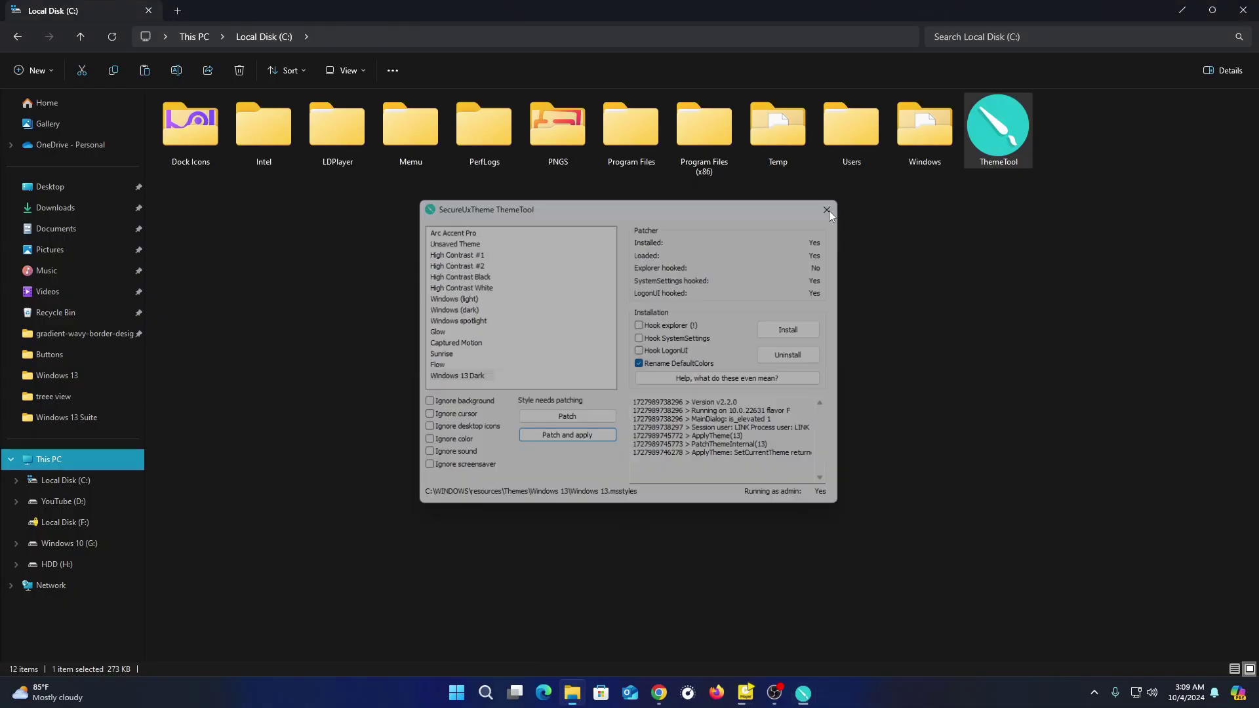
pyautogui.click(1242, 11)
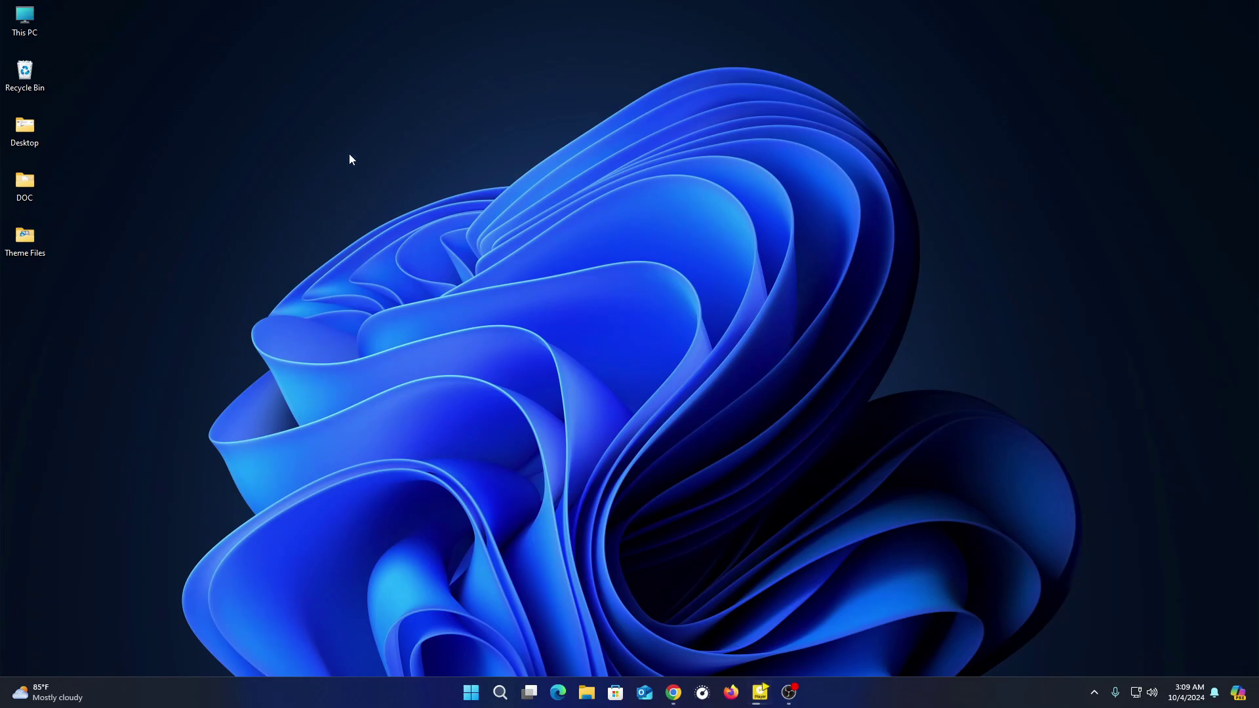
# Examine the appearance of the This PC window under the applied theme and close the window
pyautogui.doubleClick(33, 21)
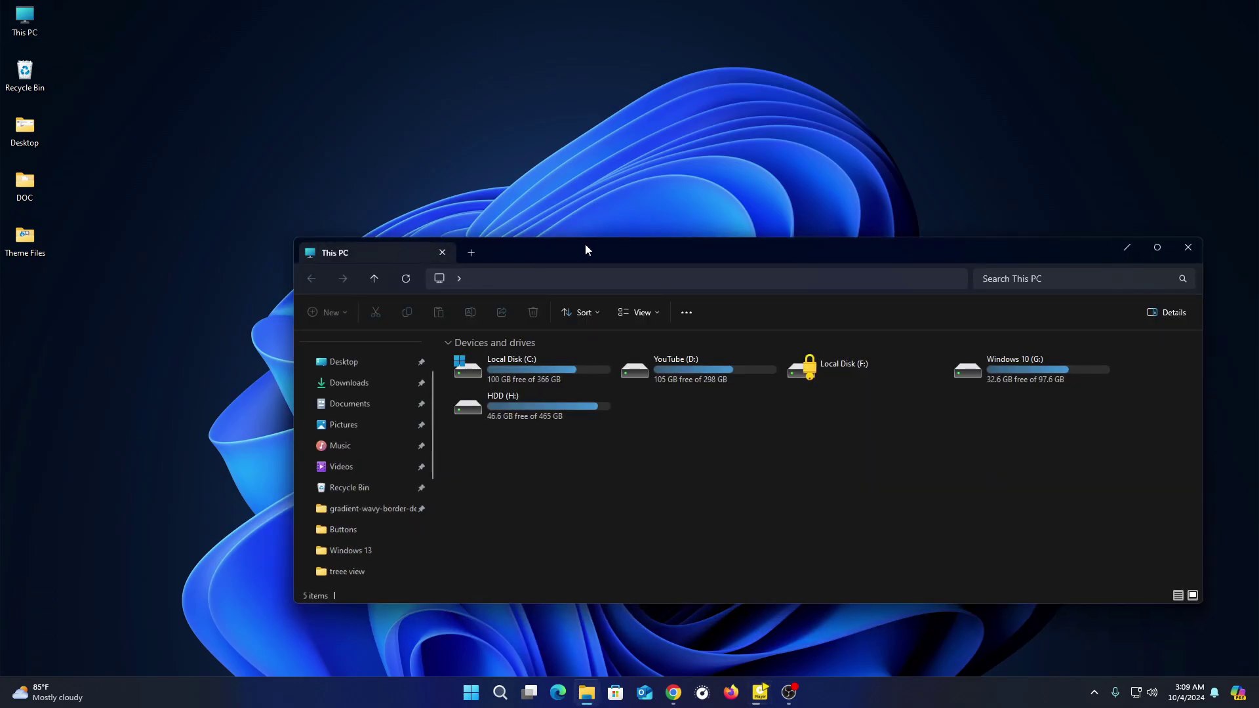
pyautogui.moveTo(585, 247); pyautogui.dragTo(505, 152)
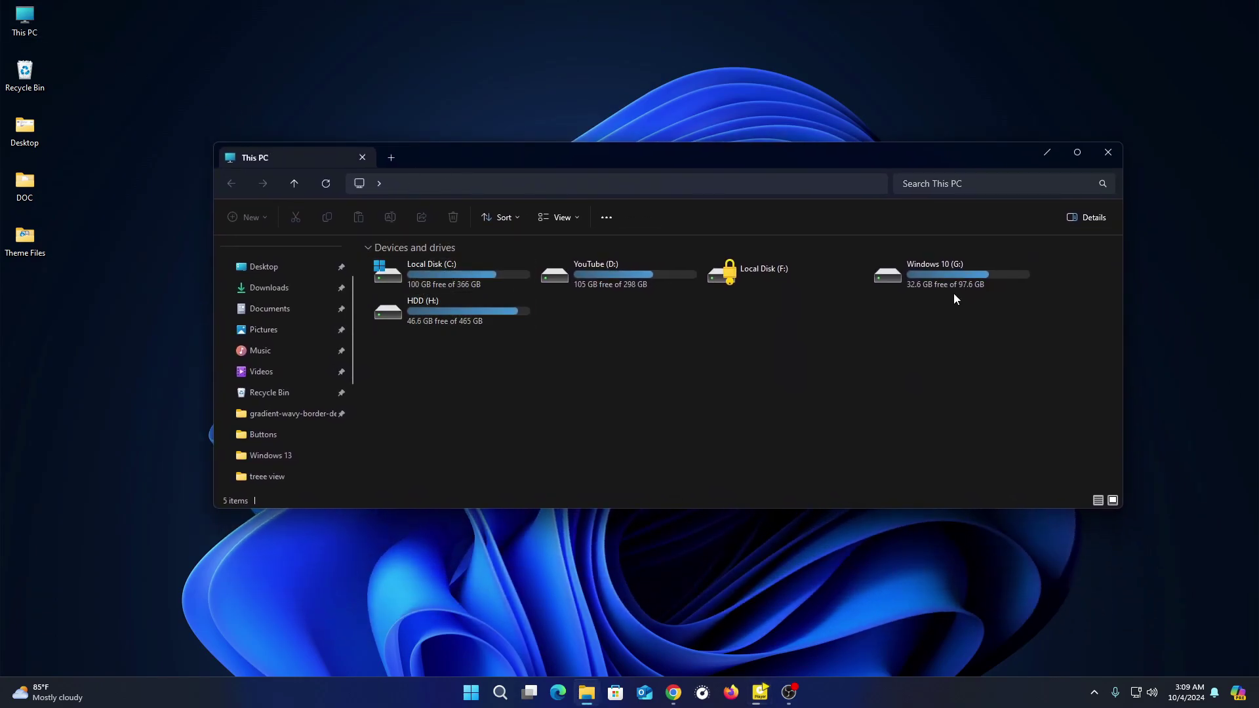
pyautogui.click(1107, 157)
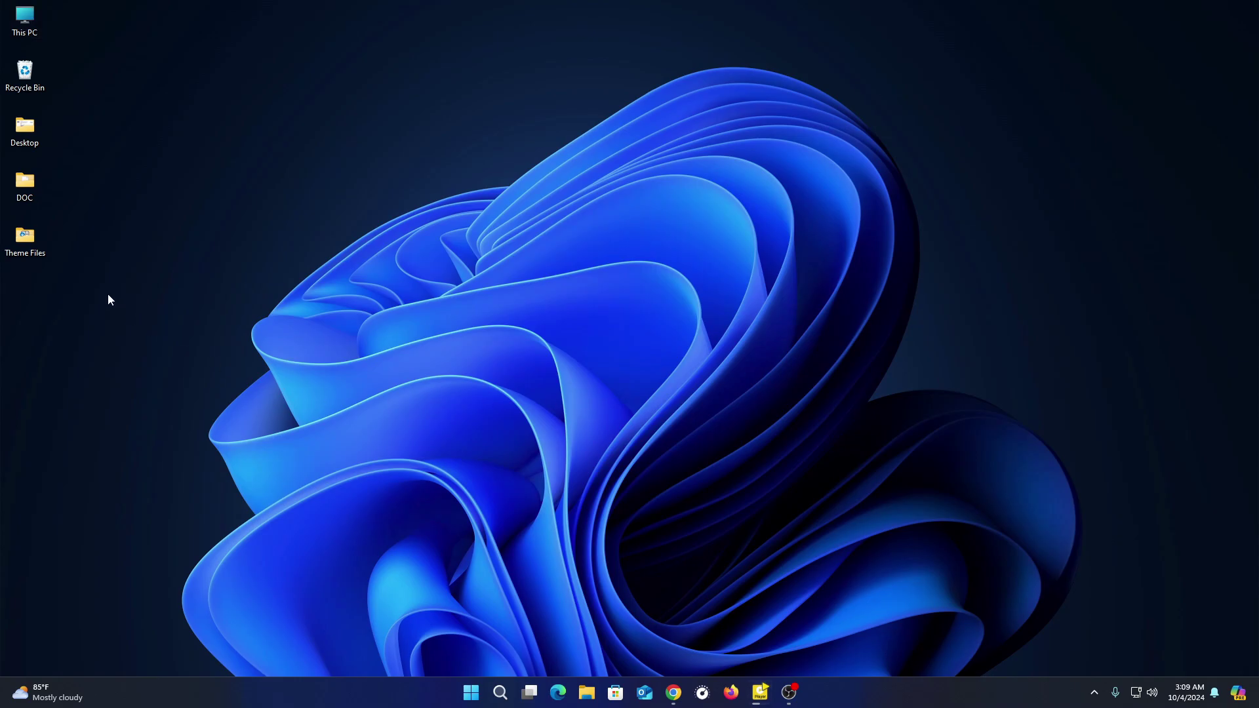
# Extract the 7tsp_gui_2019 archive in the desktop's Theme Files folder to the suggested destination and close the original folder window
pyautogui.doubleClick(34, 233)
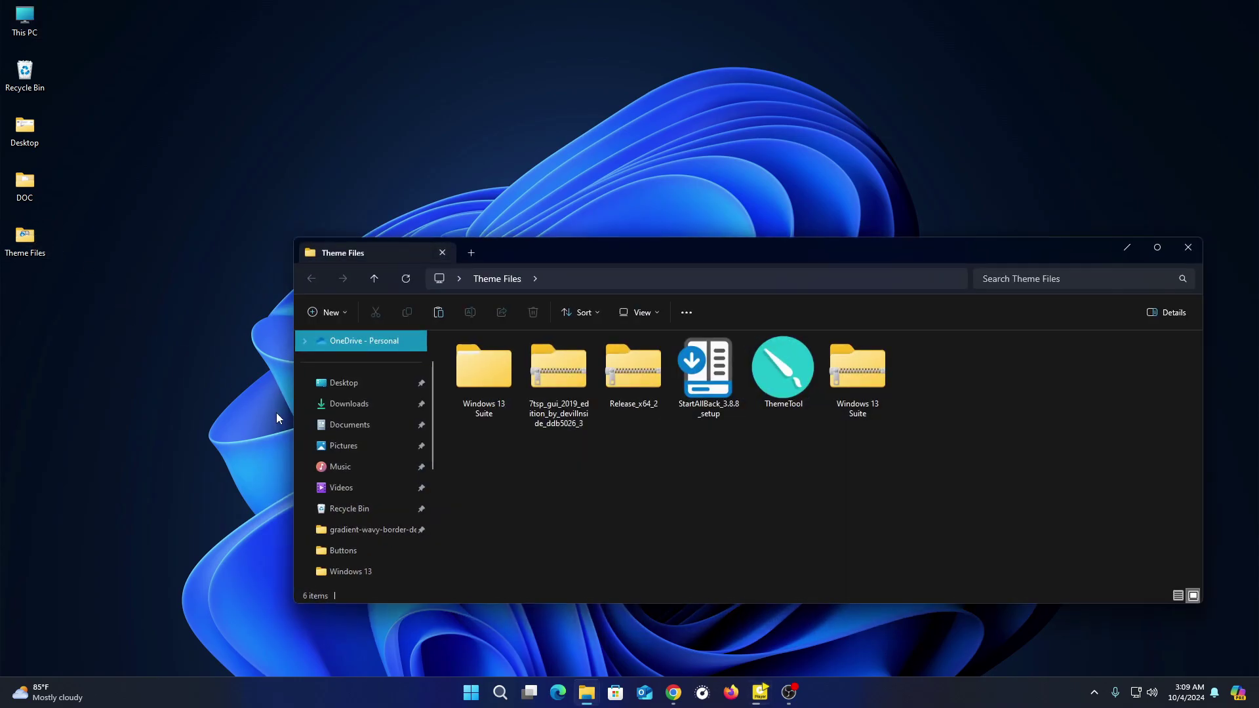
pyautogui.moveTo(614, 257); pyautogui.dragTo(512, 180)
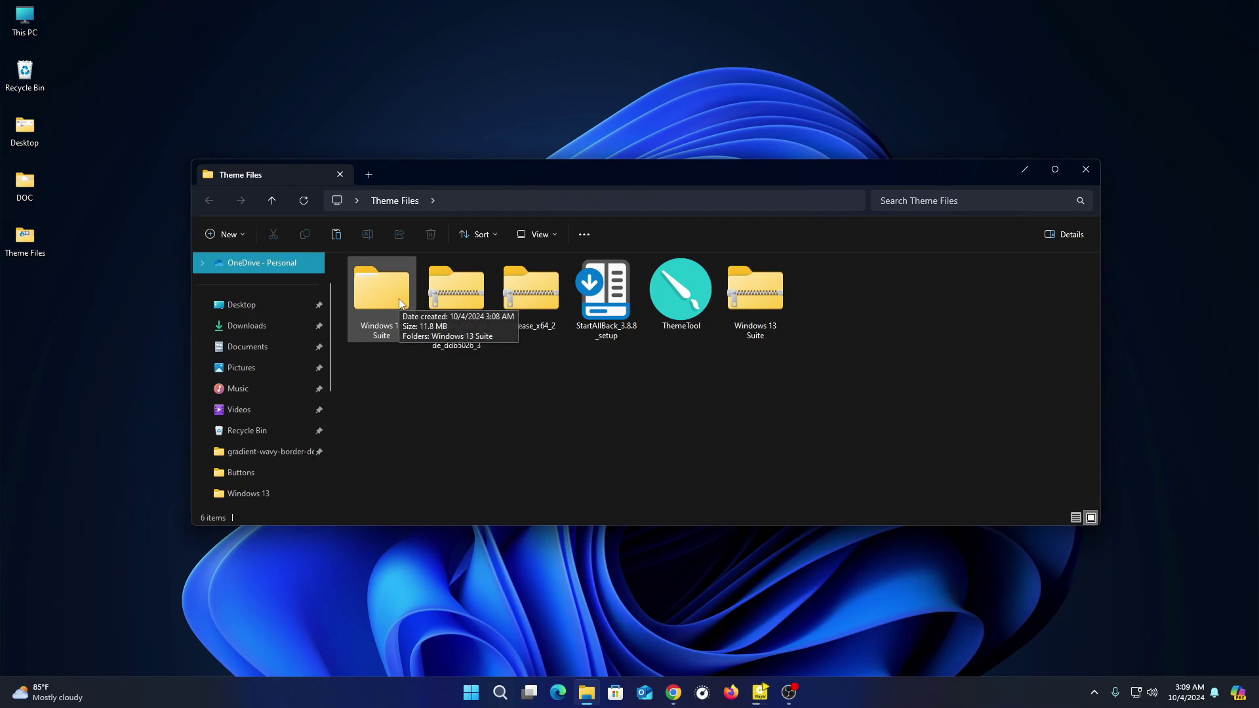
pyautogui.rightClick(468, 304)
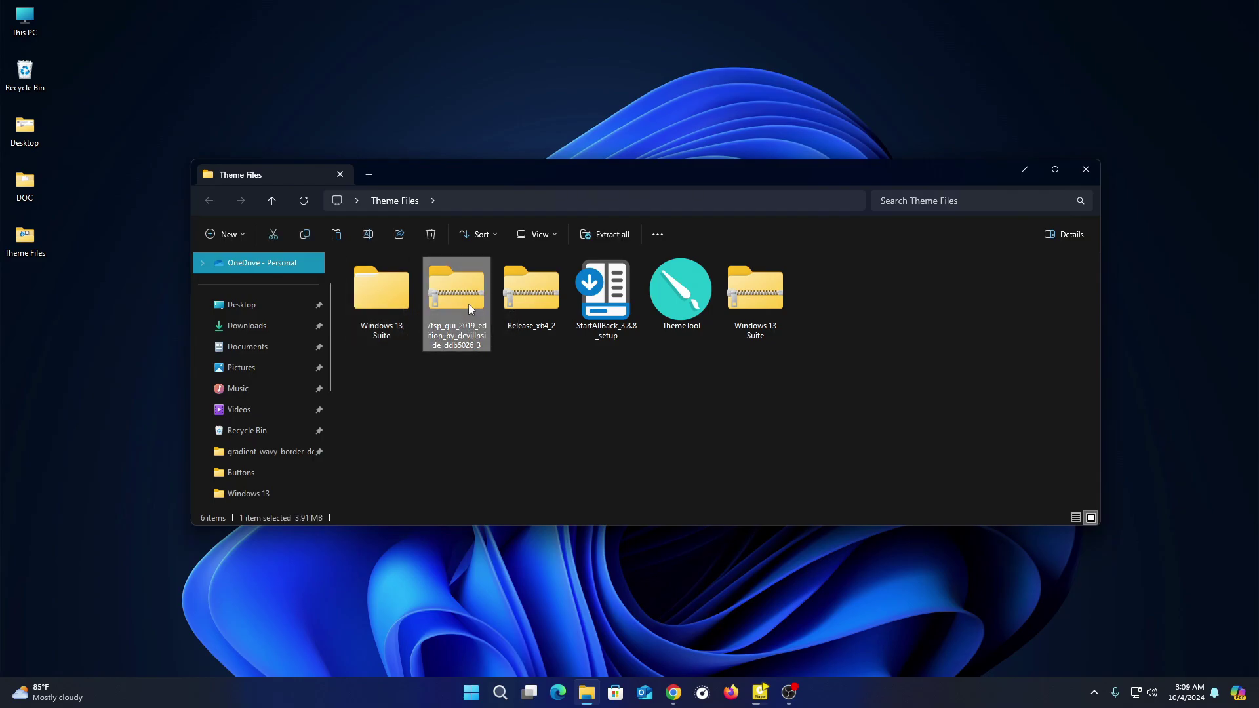
pyautogui.click(493, 337)
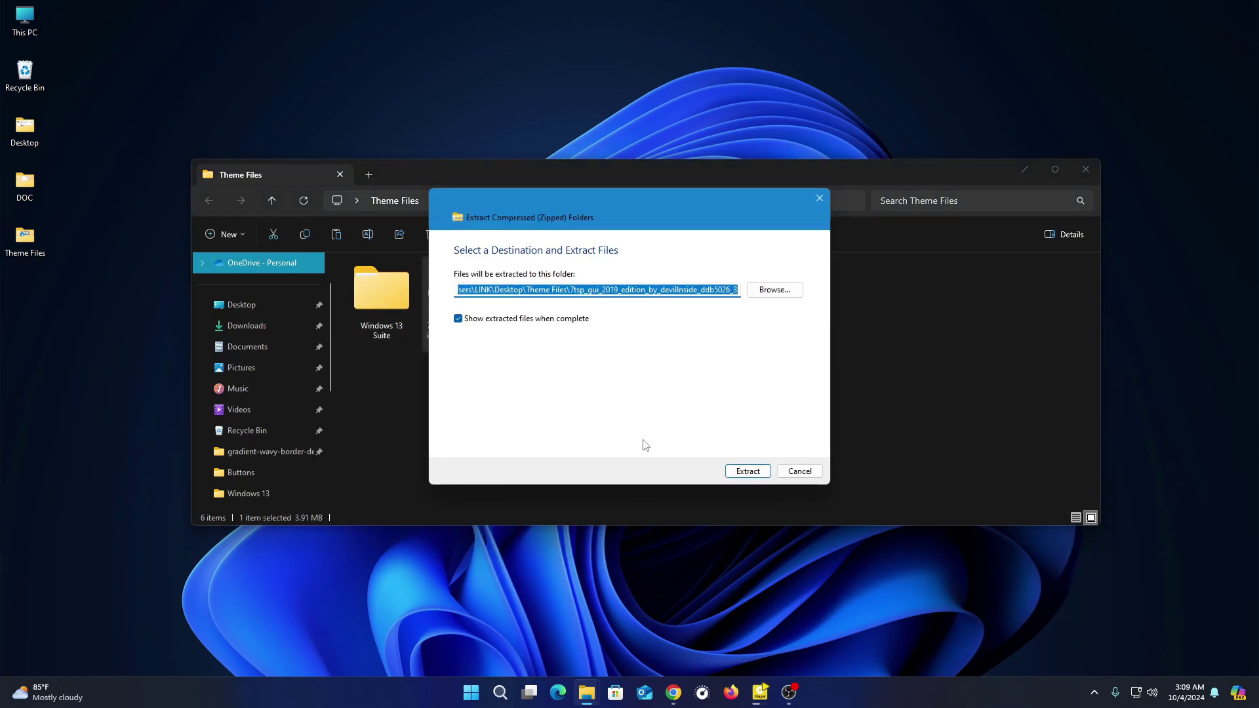
pyautogui.click(741, 478)
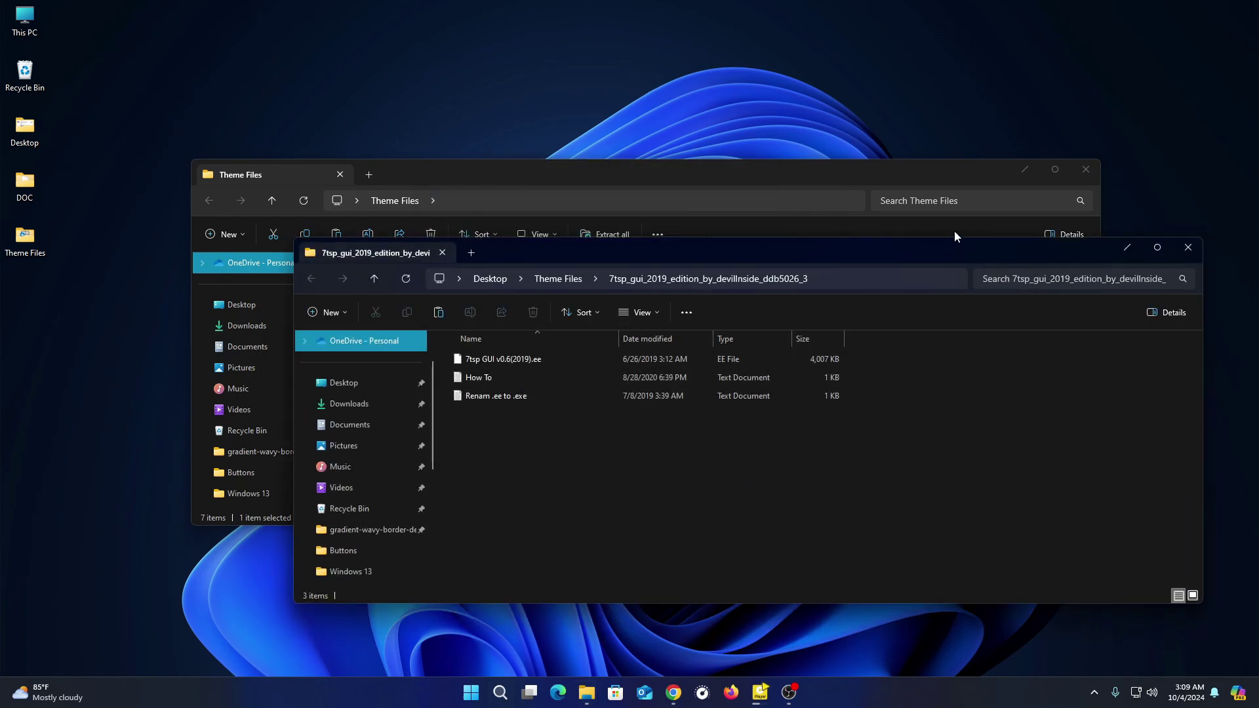
pyautogui.click(1086, 169)
# Rename 7tsp GUI v0.6(2019).ee to 7tsp GUI v0.6(2019).exe, accept the extension change, and close the folder window
pyautogui.moveTo(899, 253); pyautogui.dragTo(778, 159)
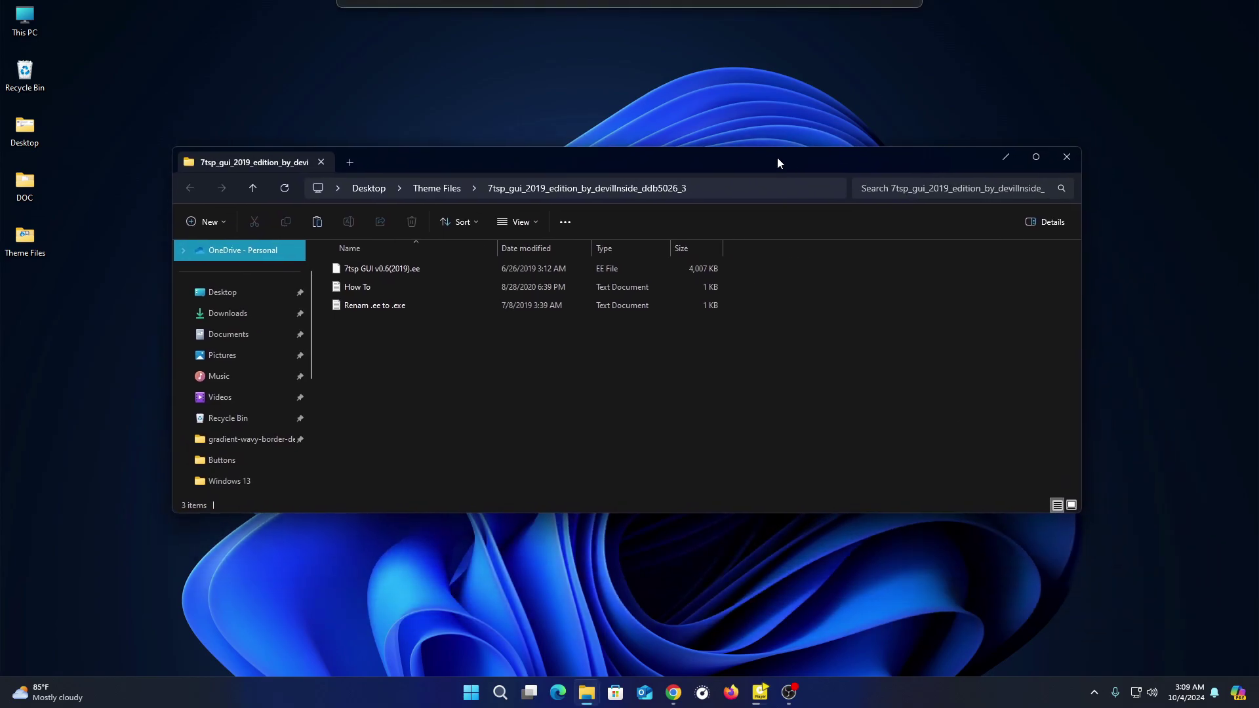
pyautogui.rightClick(382, 267)
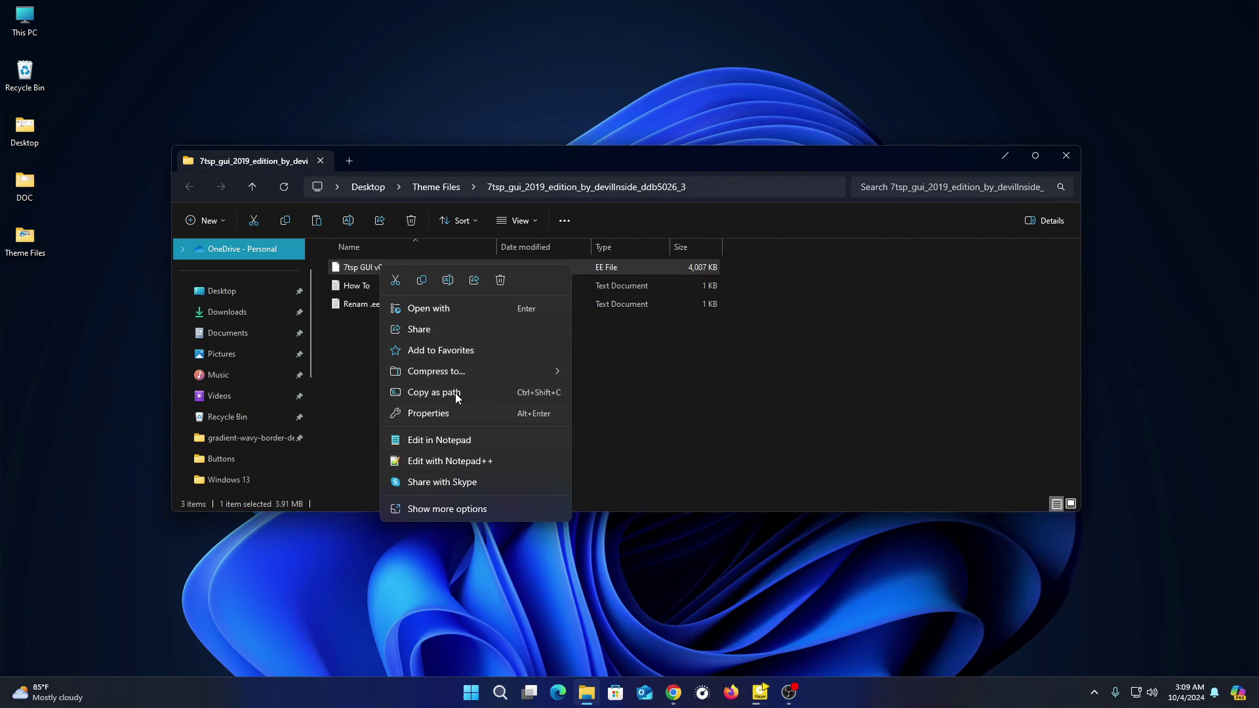
pyautogui.click(449, 281)
pyautogui.click(414, 267)
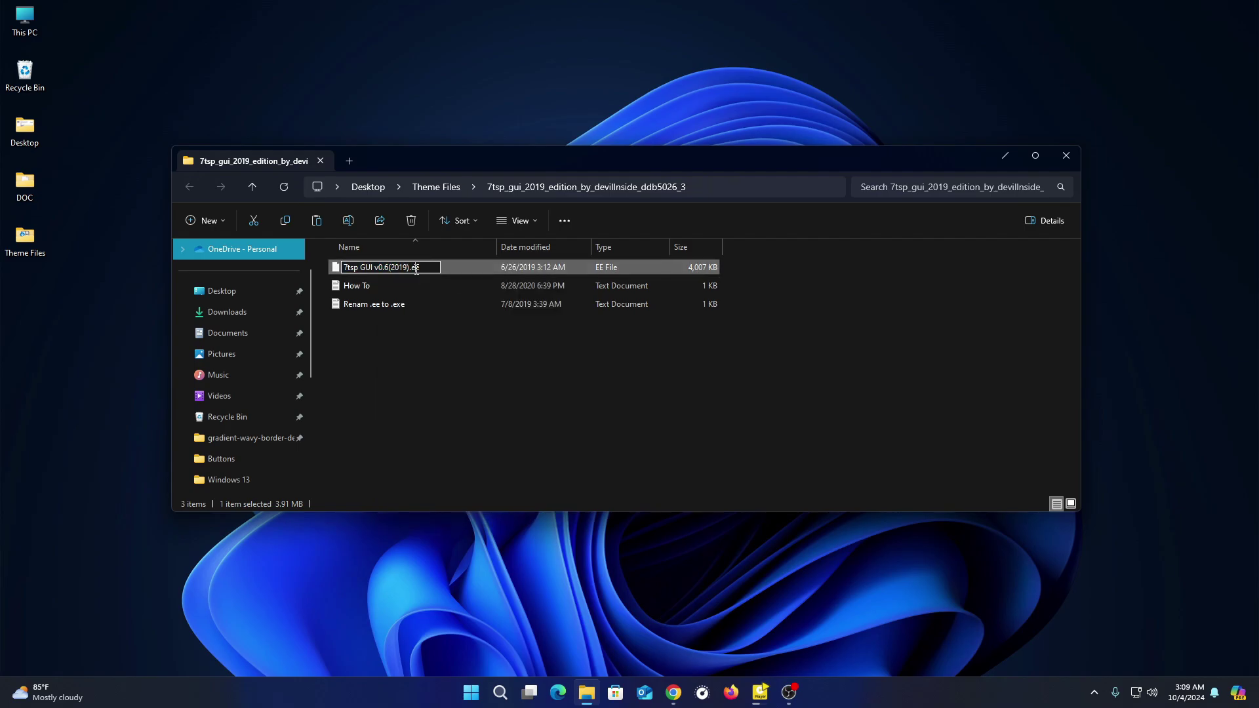
pyautogui.write('x')
pyautogui.press('Return')
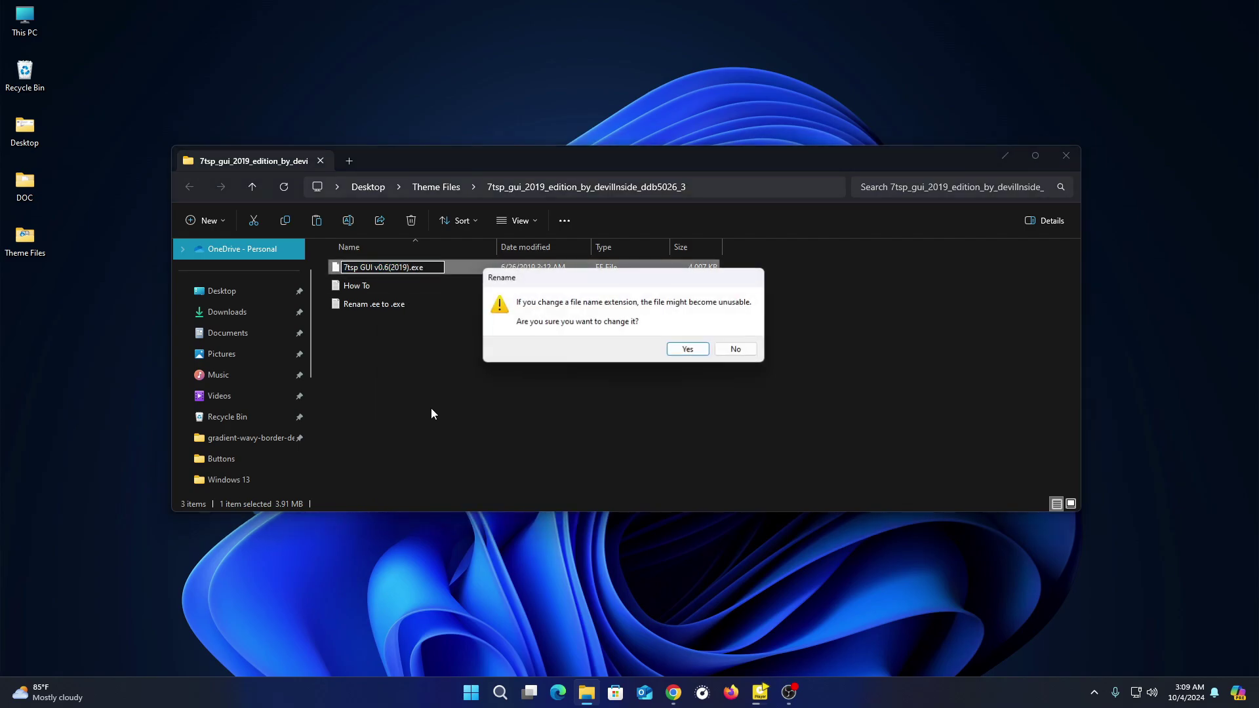
pyautogui.click(690, 351)
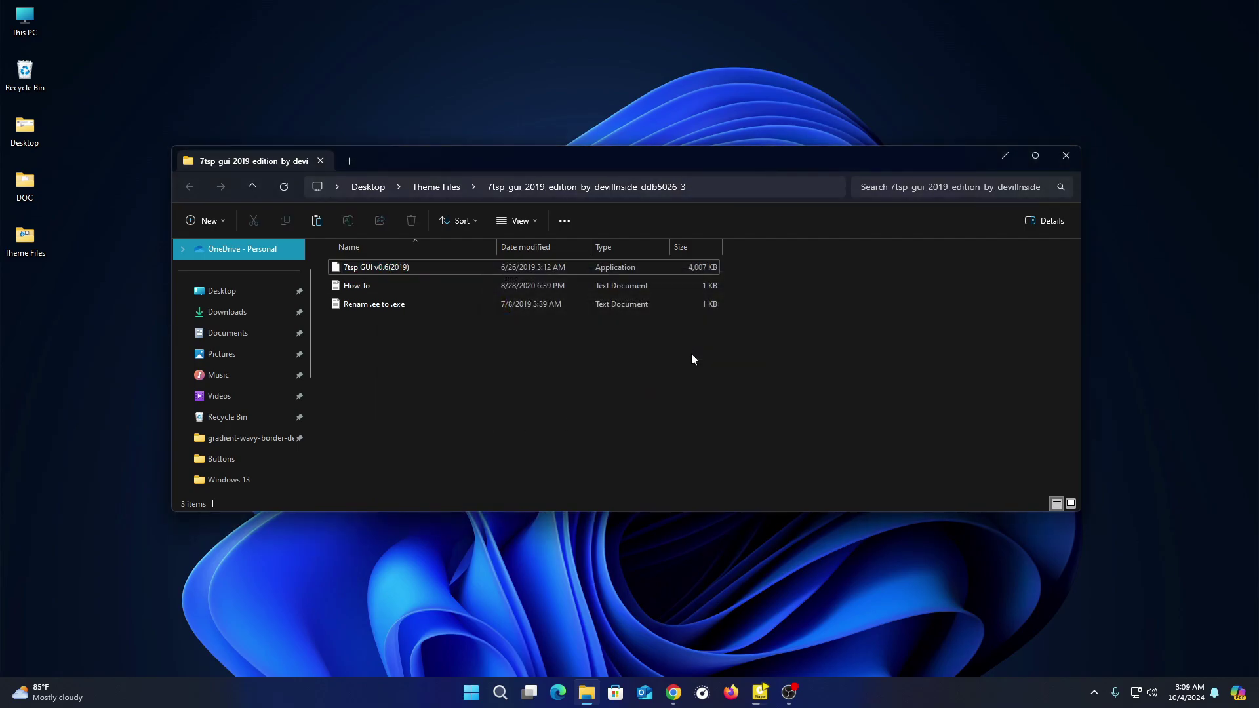
pyautogui.click(1058, 157)
# Set the Wallpaper image from the extracted suite's Windows 11 Theme\Windows 13\Wallpapers folder as the desktop background
pyautogui.doubleClick(29, 244)
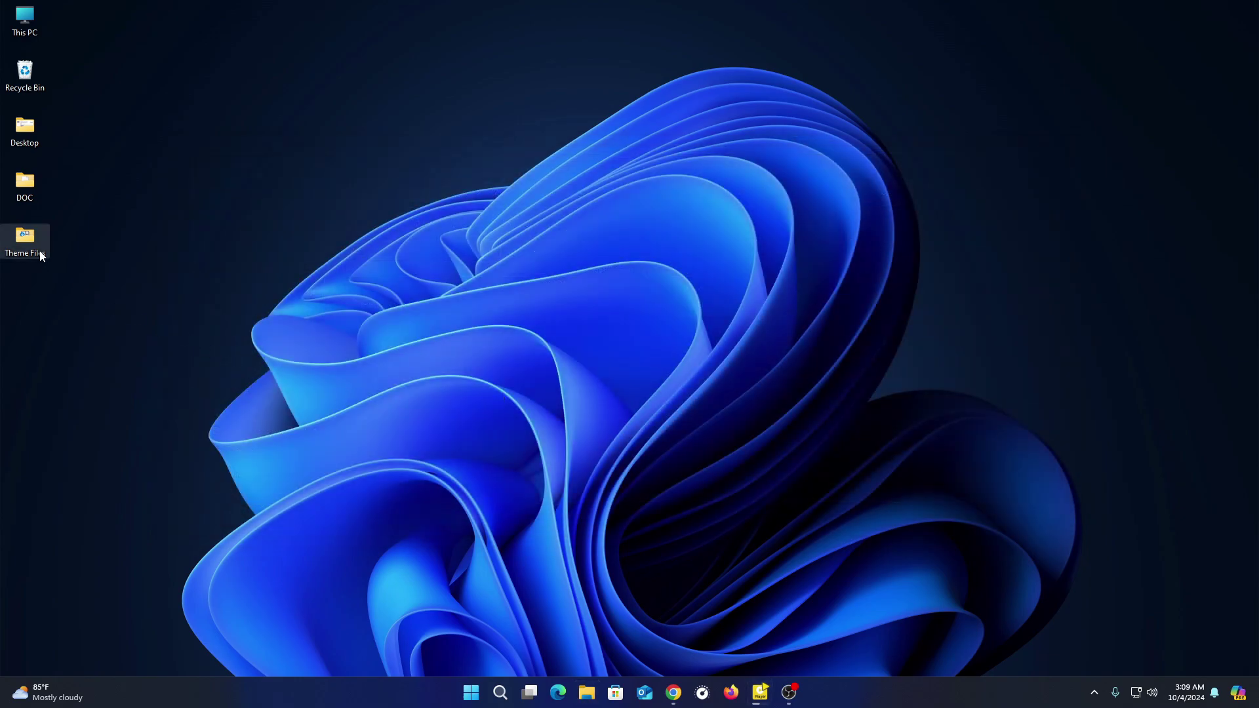
pyautogui.doubleClick(572, 398)
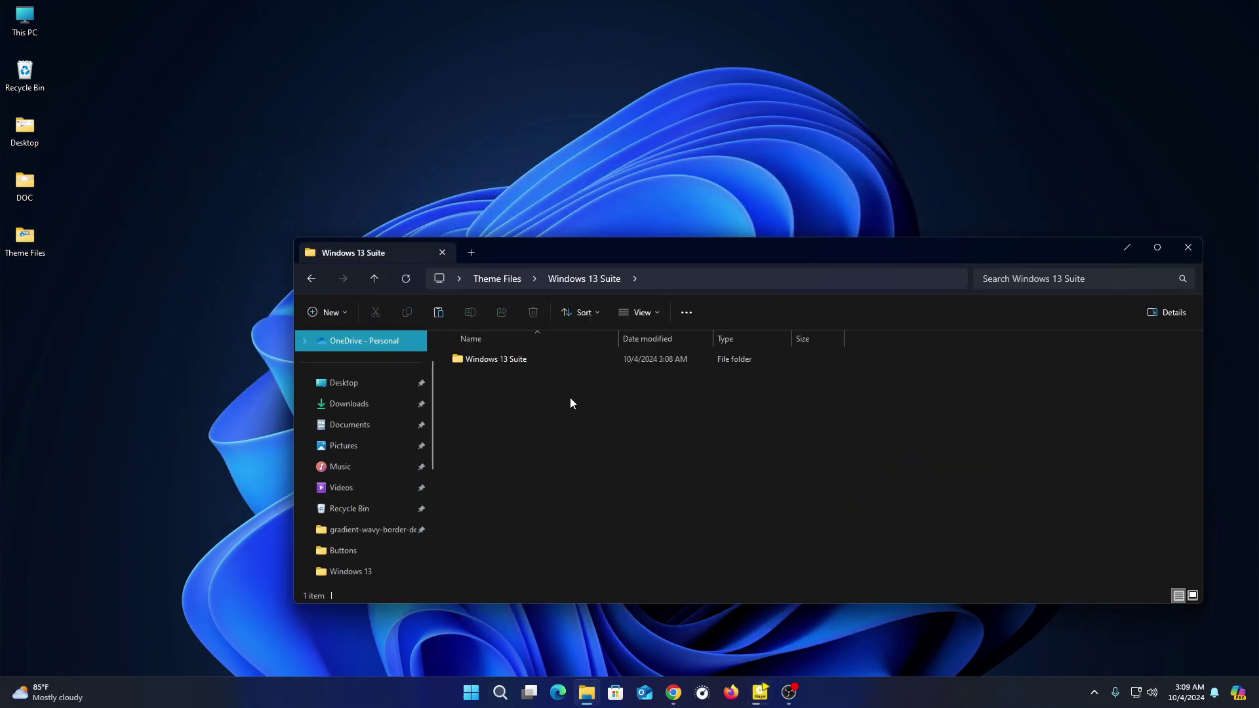
pyautogui.doubleClick(504, 359)
pyautogui.doubleClick(584, 255)
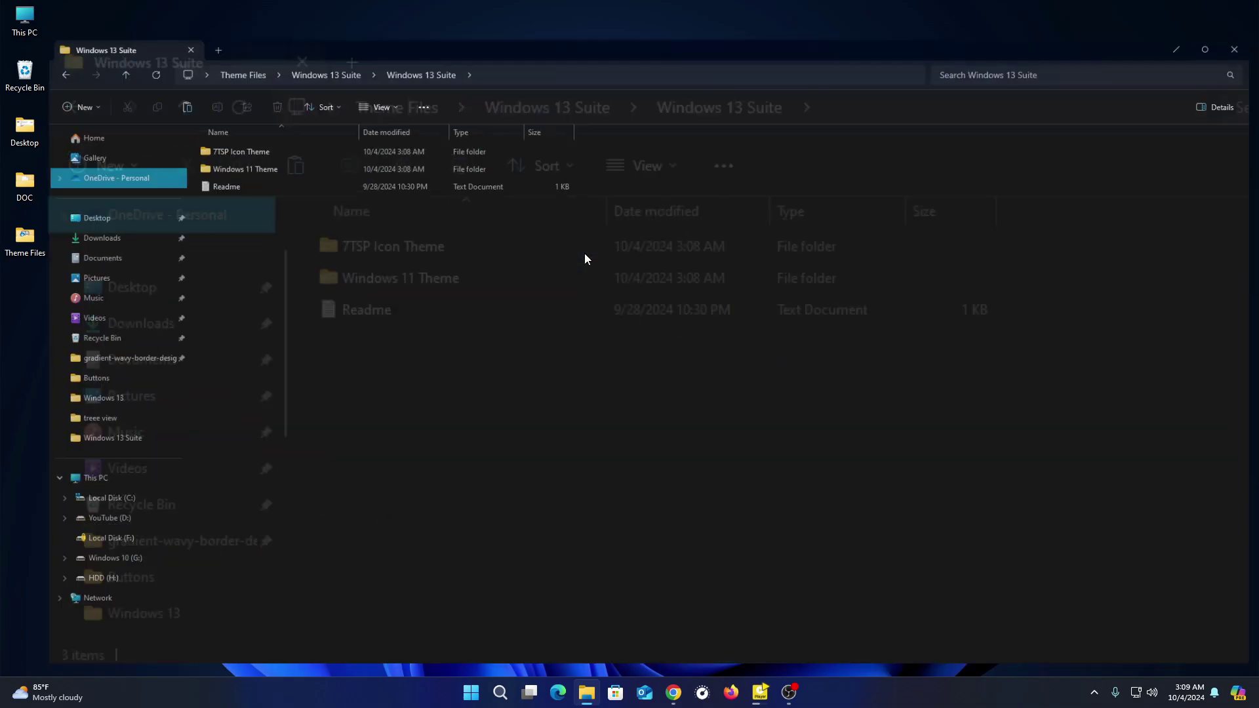
pyautogui.doubleClick(231, 135)
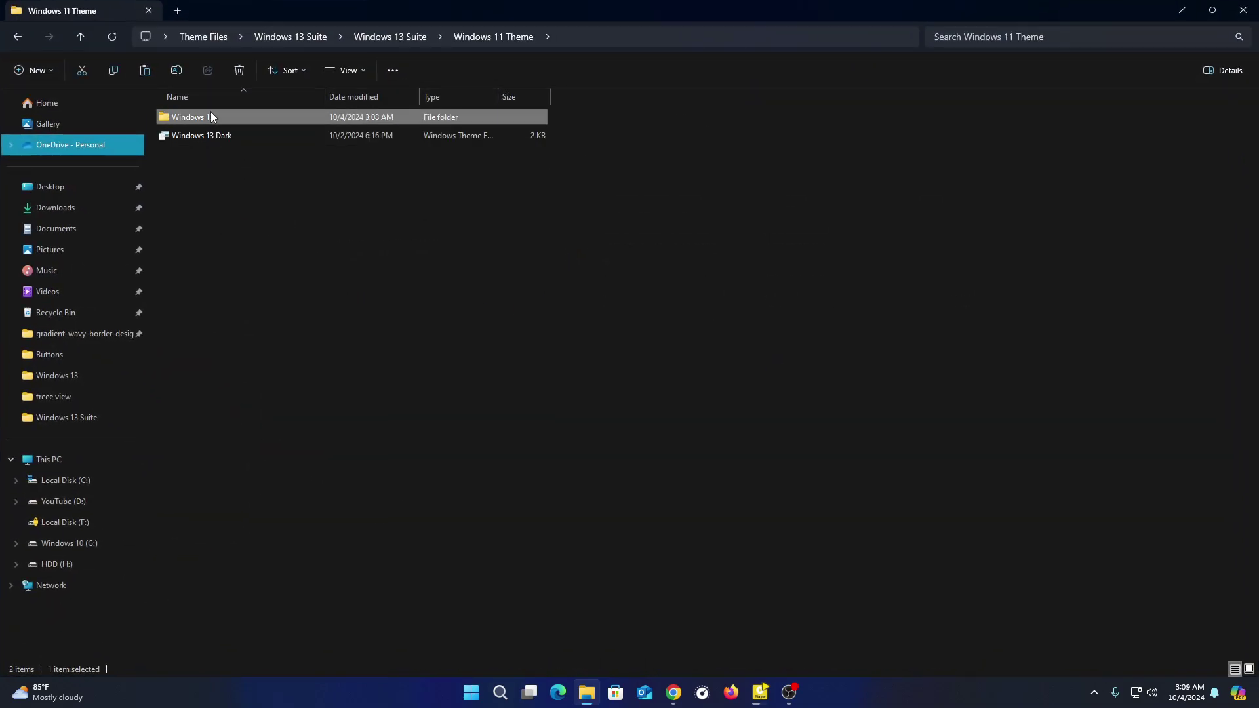
pyautogui.doubleClick(211, 117)
pyautogui.doubleClick(197, 135)
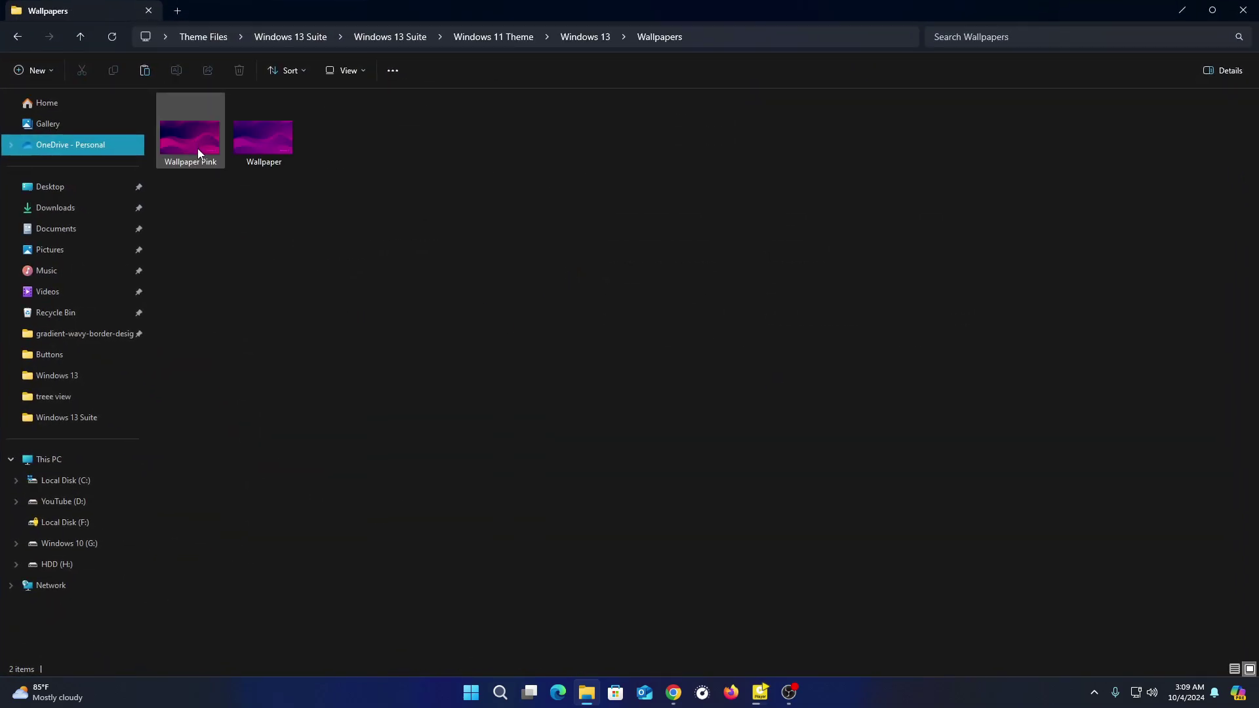
pyautogui.click(270, 133)
pyautogui.rightClick(278, 133)
pyautogui.click(377, 267)
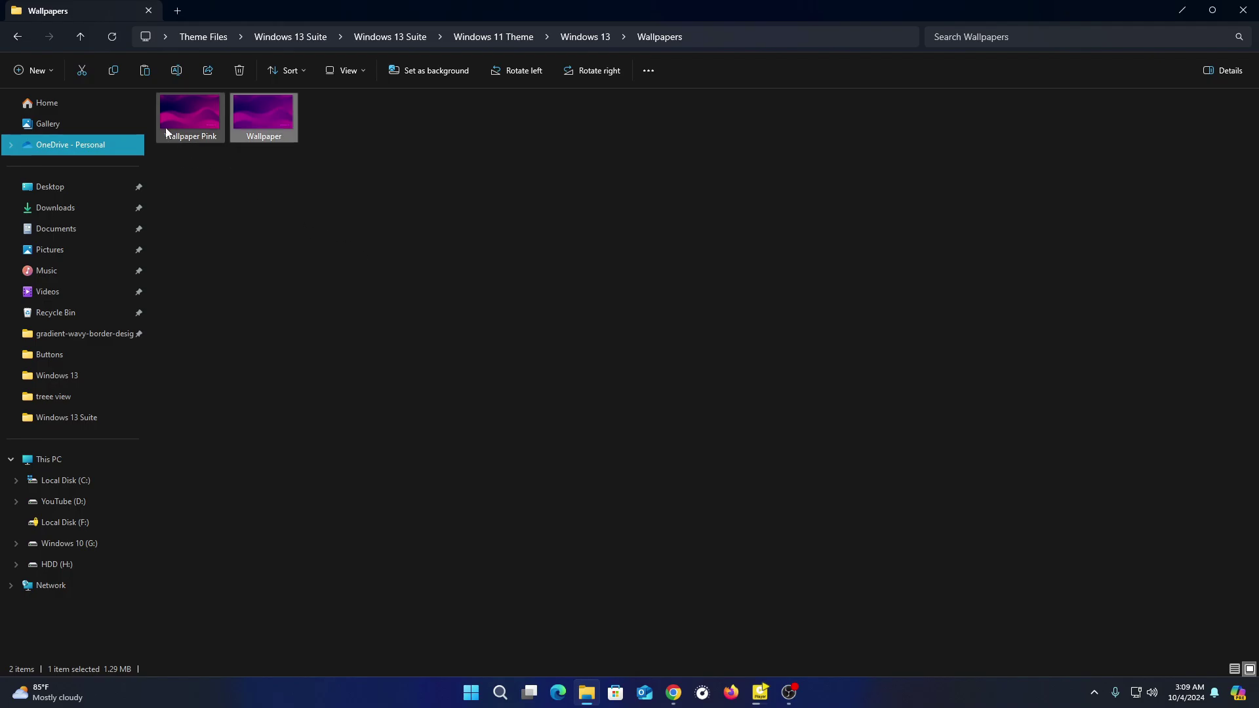
# Try Wallpaper Pink as the desktop background and switch back to the Wallpaper image
pyautogui.click(189, 99)
pyautogui.rightClick(189, 100)
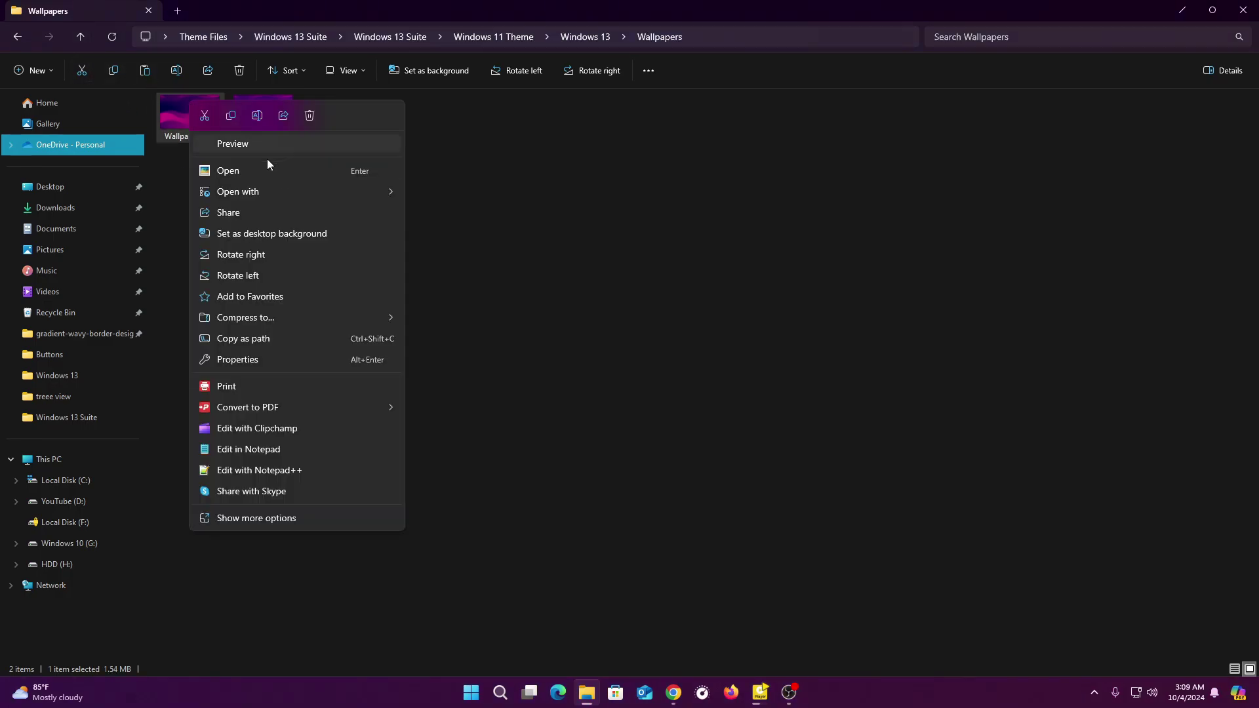
pyautogui.click(295, 234)
pyautogui.click(243, 107)
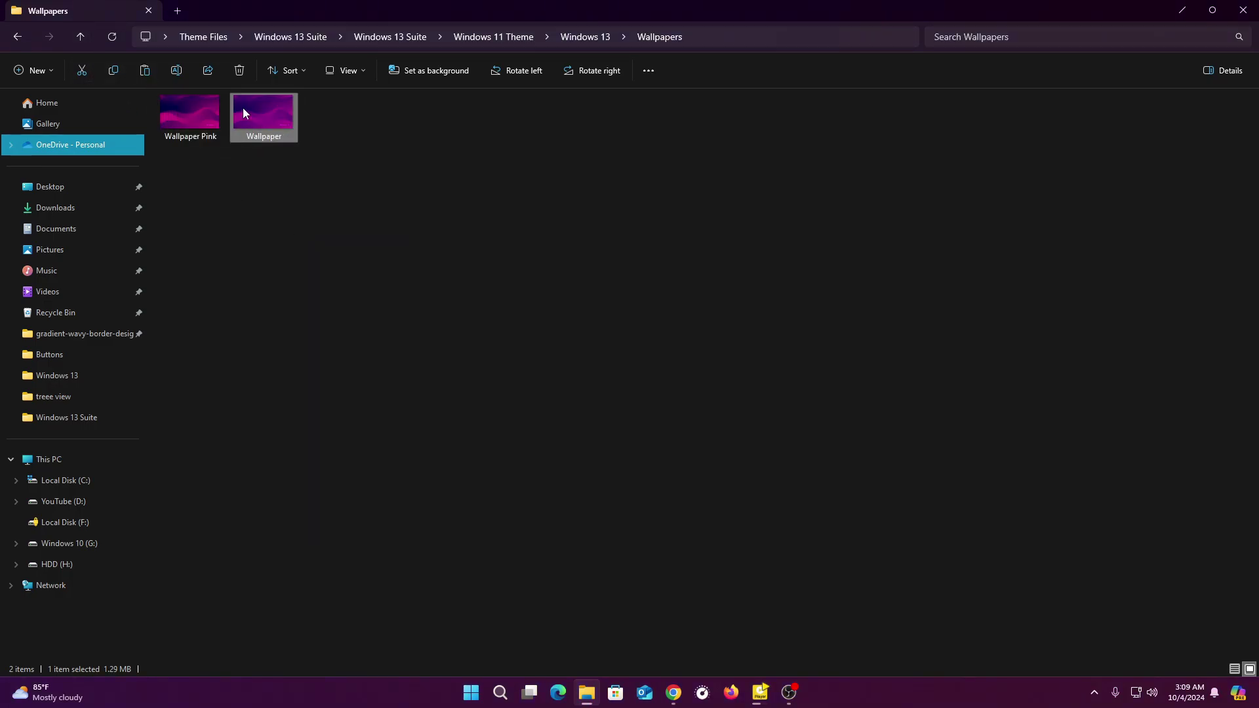
pyautogui.rightClick(242, 108)
pyautogui.click(328, 241)
# Strip the .remove extension from the 7tsp Windows 13 yellow Icon file in the suite's 7TSP Icon Theme folder
pyautogui.click(80, 36)
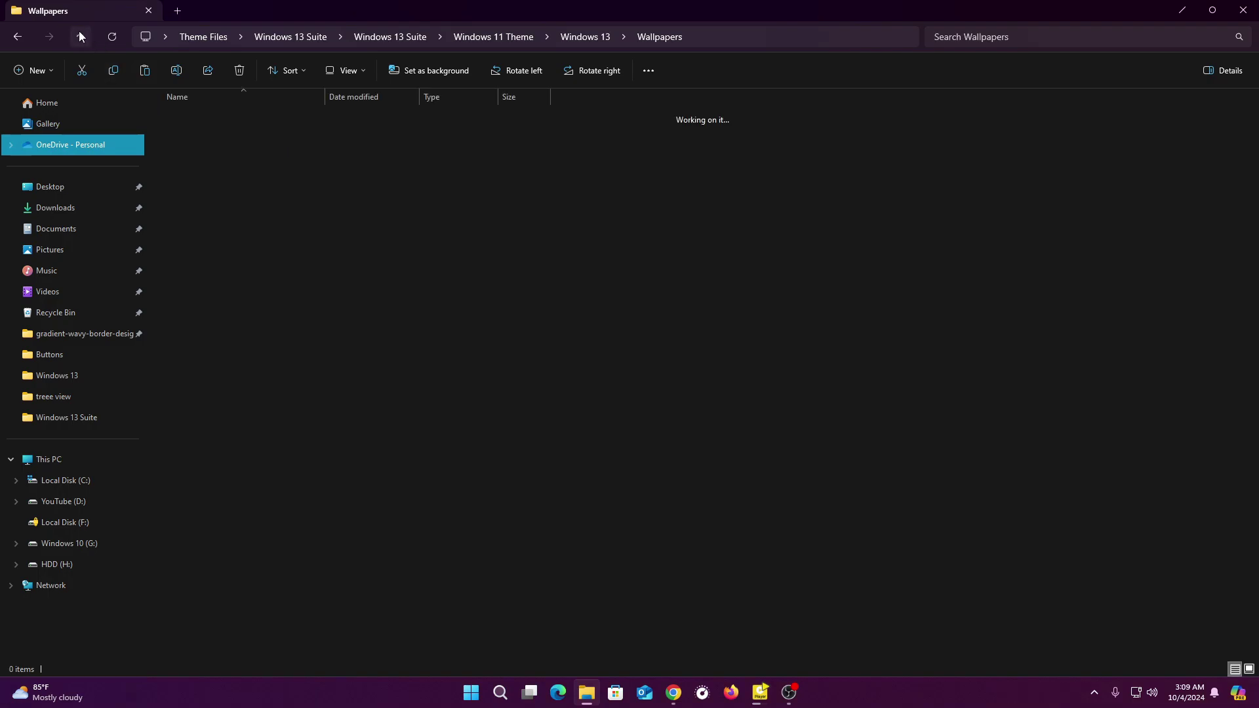
pyautogui.click(80, 36)
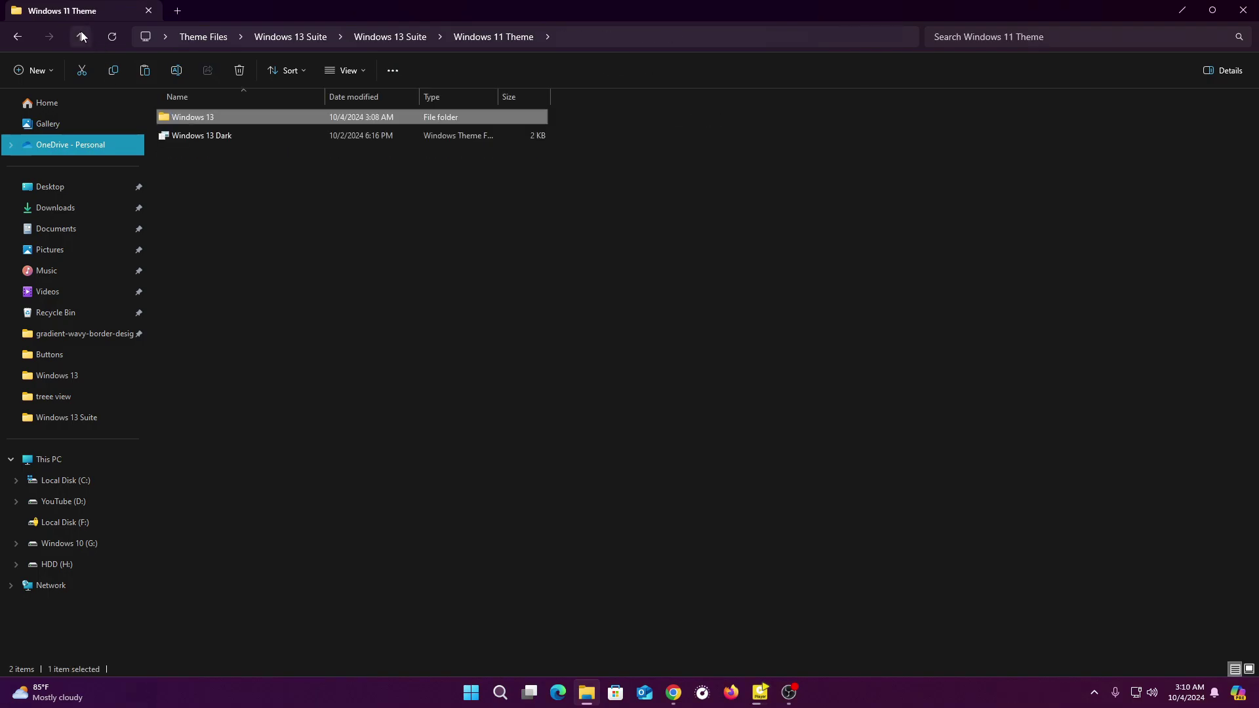
pyautogui.click(81, 34)
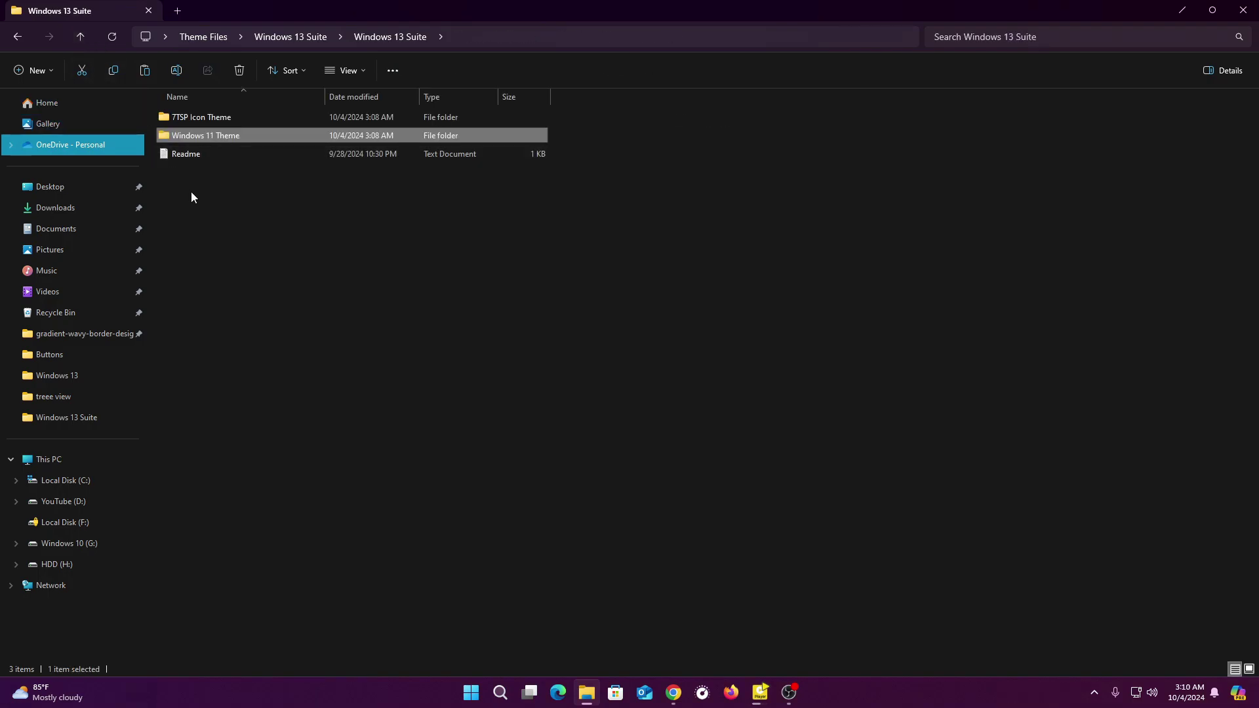
pyautogui.doubleClick(224, 117)
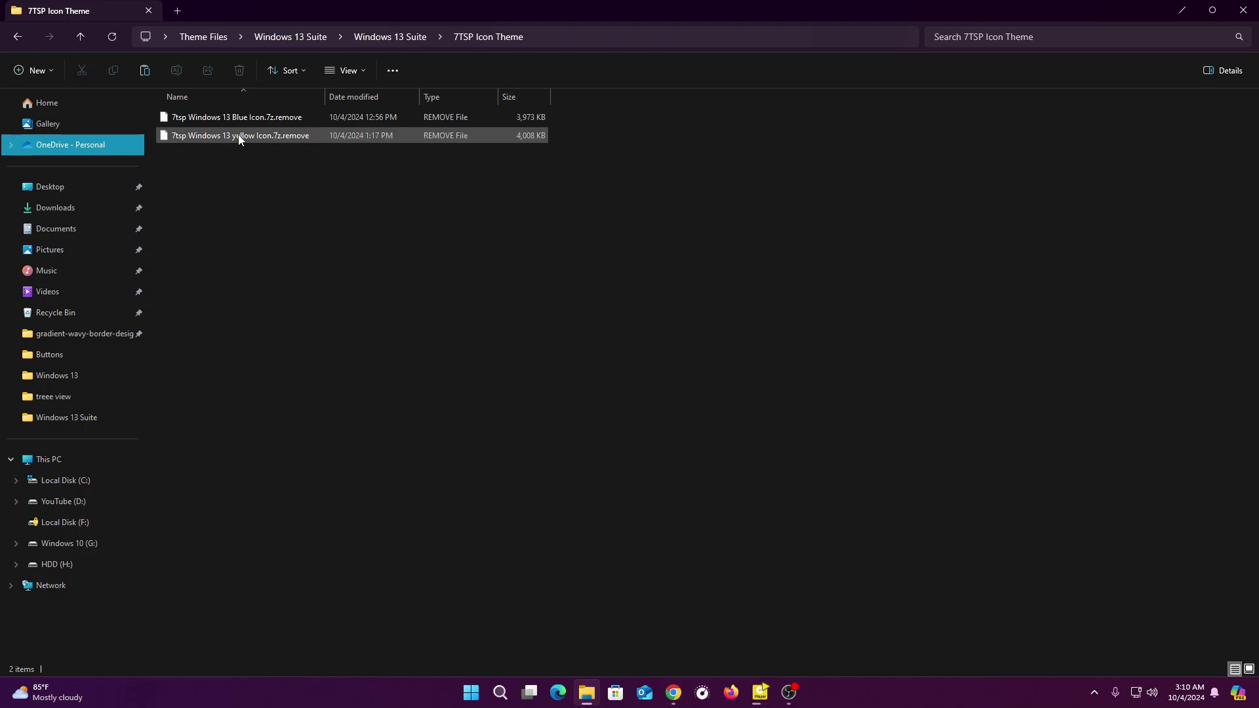
pyautogui.click(246, 119)
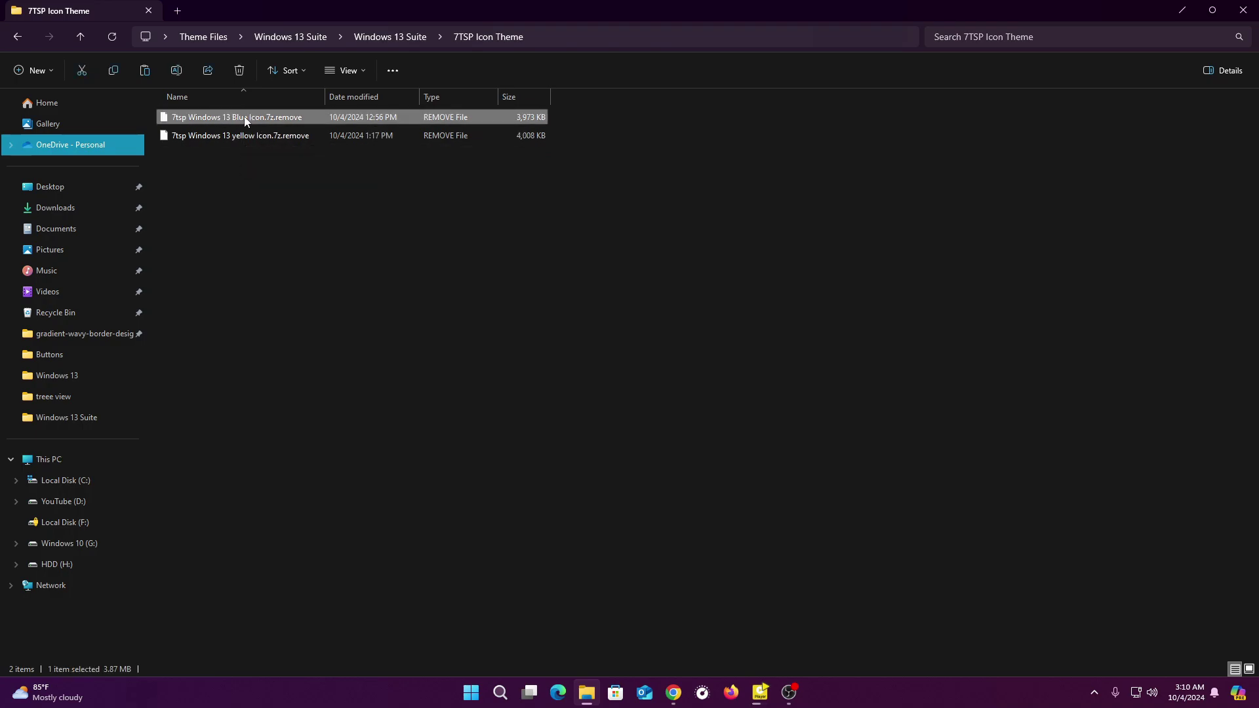
pyautogui.rightClick(253, 133)
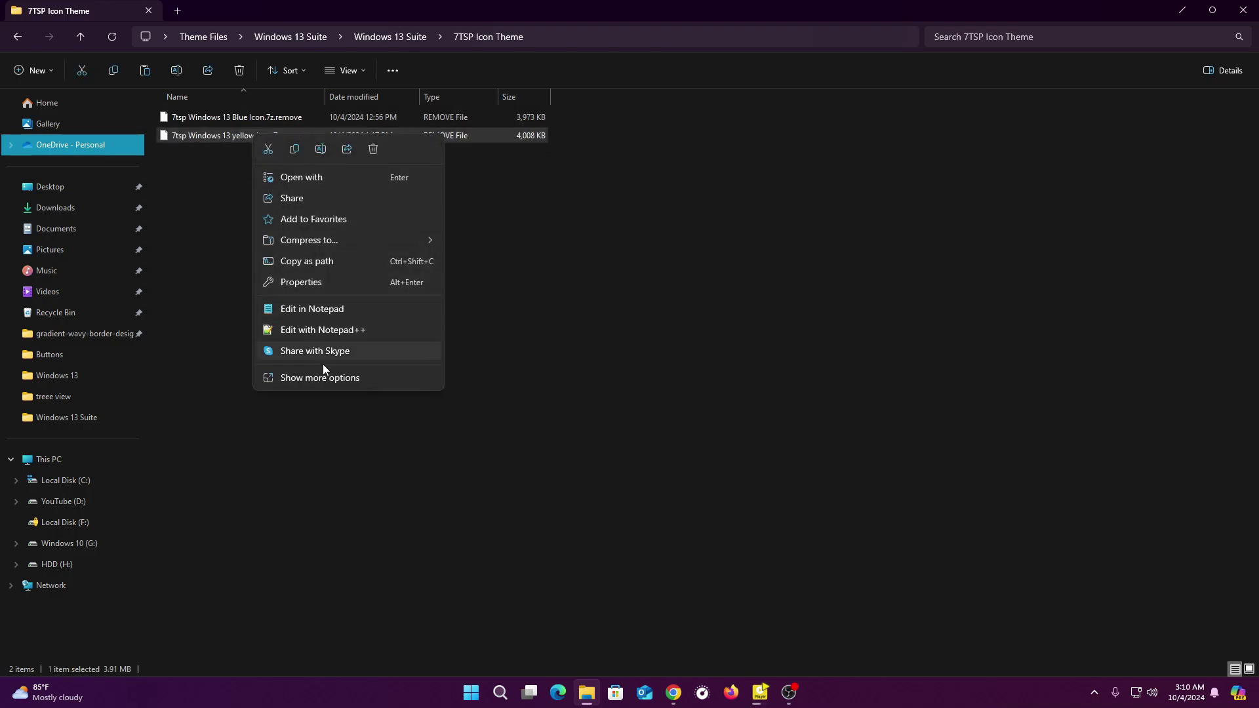
pyautogui.click(320, 150)
pyautogui.moveTo(283, 135); pyautogui.dragTo(305, 142)
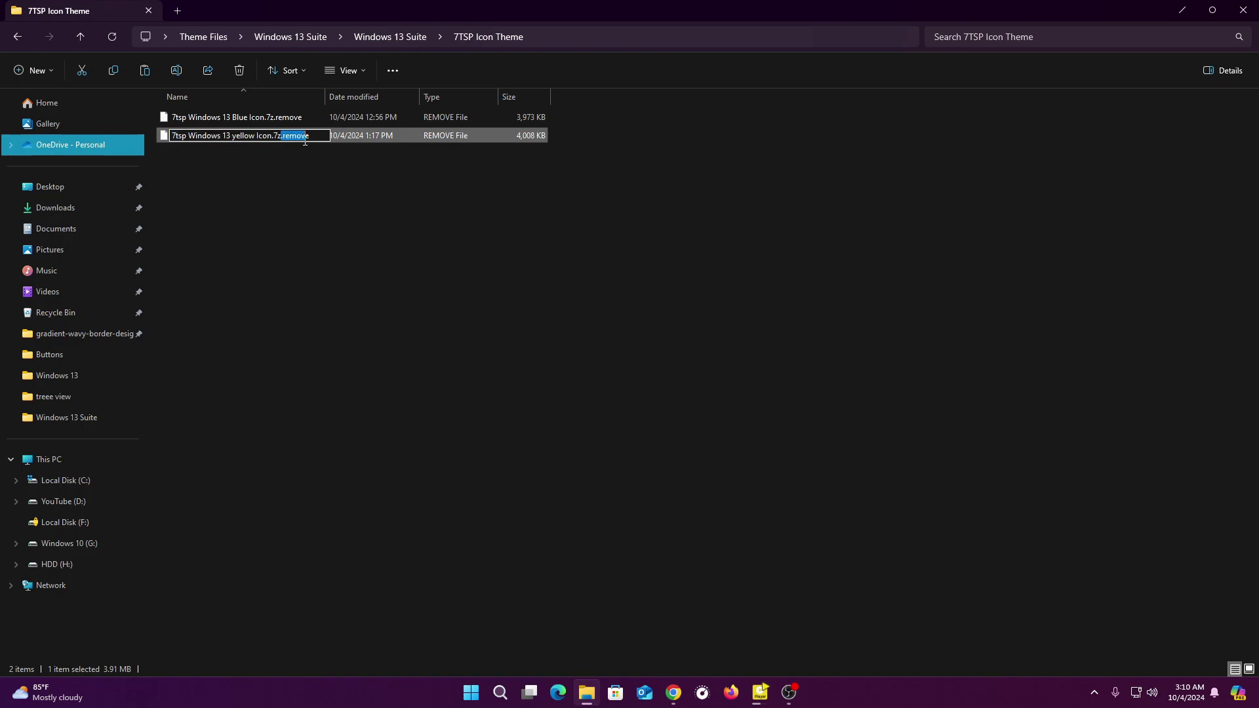
pyautogui.press('BackSpace')
pyautogui.press('Return')
pyautogui.click(687, 350)
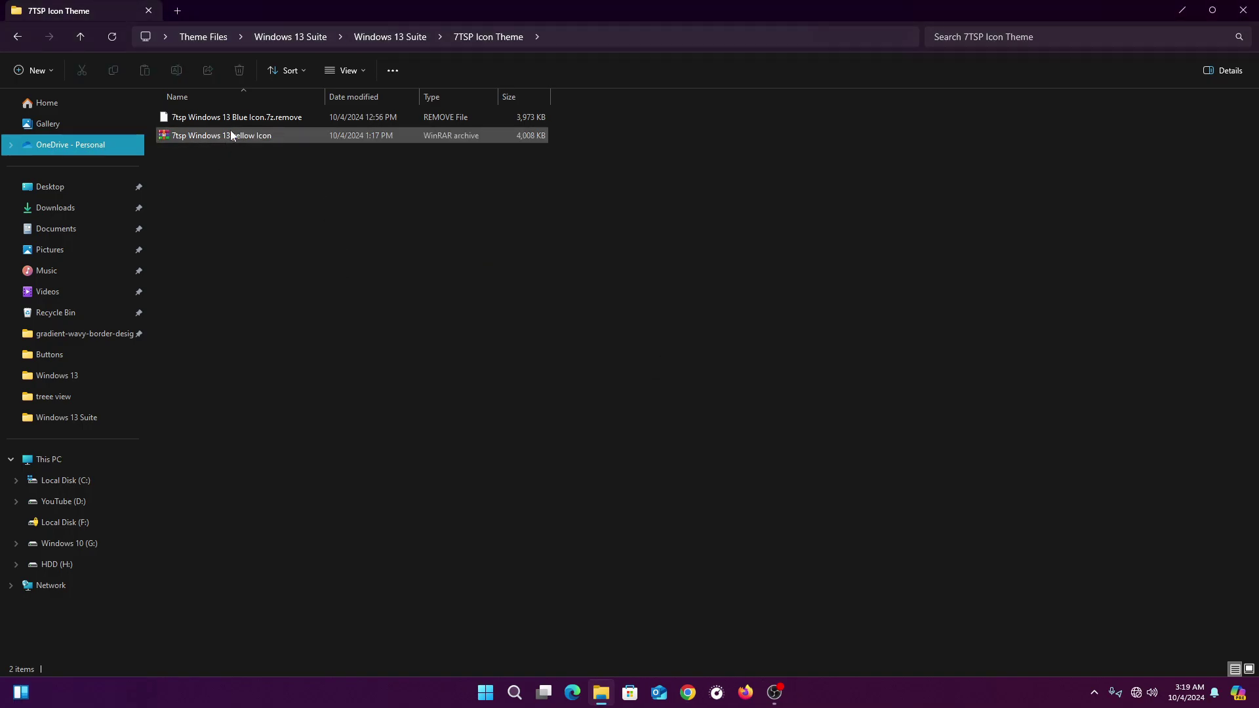
pyautogui.click(305, 130)
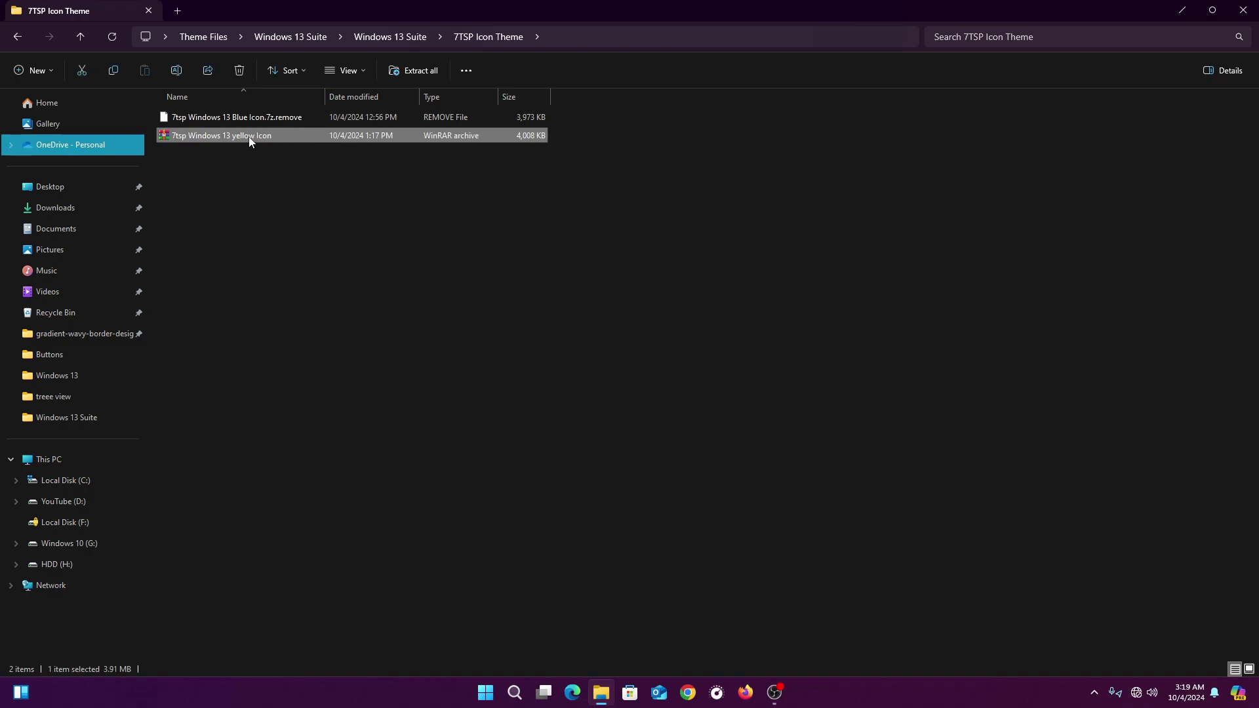
pyautogui.click(265, 123)
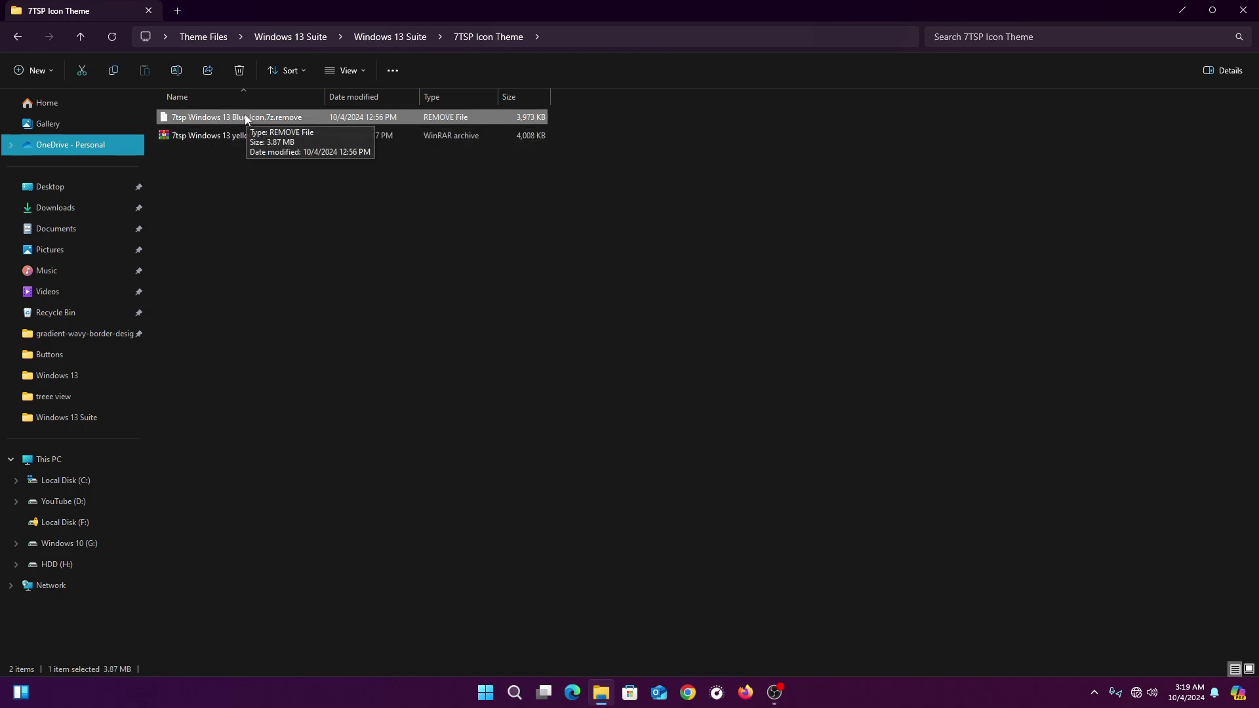
# Strip the .remove extension from the 7tsp Windows 13 Blue Icon archive and close the folder window
pyautogui.rightClick(243, 116)
pyautogui.click(306, 130)
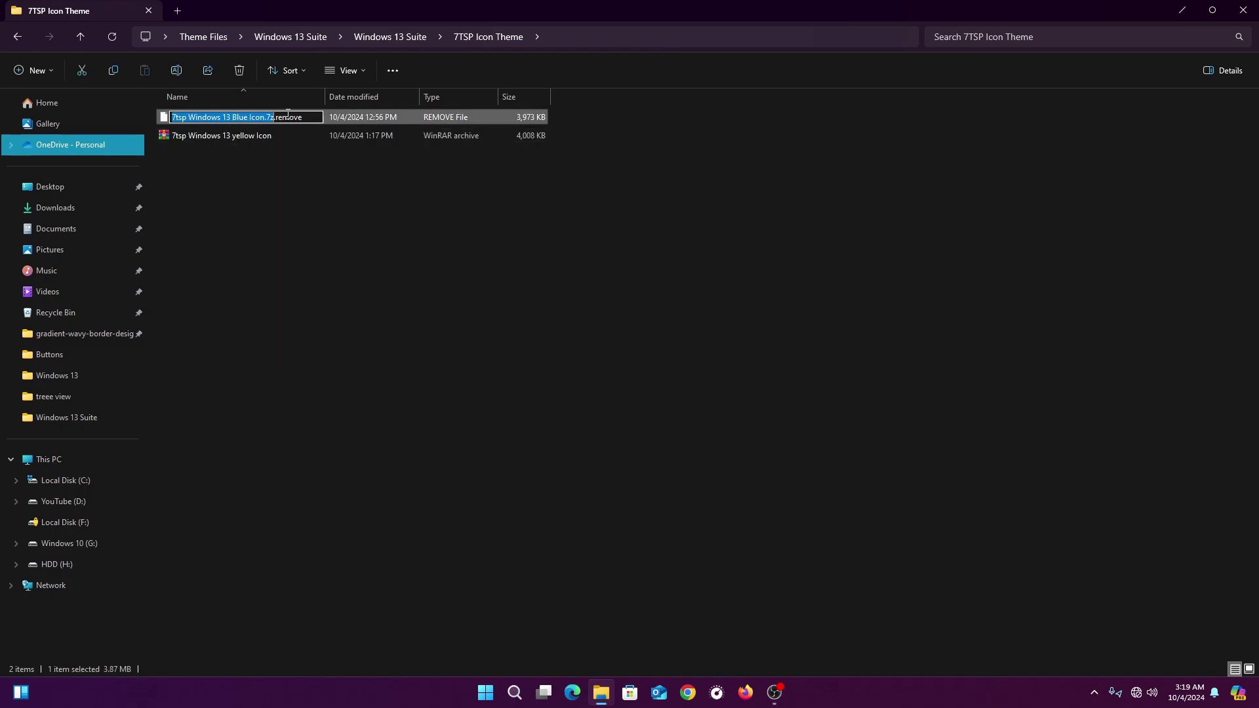
pyautogui.moveTo(274, 117); pyautogui.dragTo(317, 122)
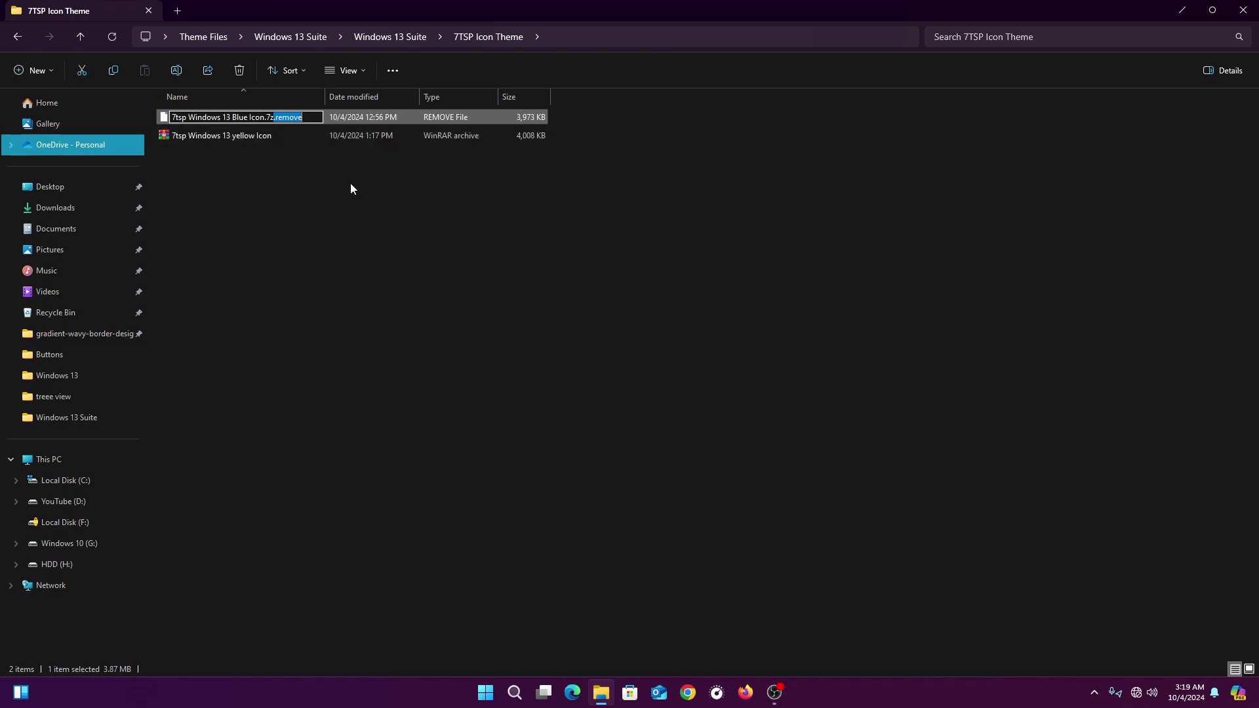
pyautogui.press('BackSpace')
pyautogui.press('Return')
pyautogui.click(670, 351)
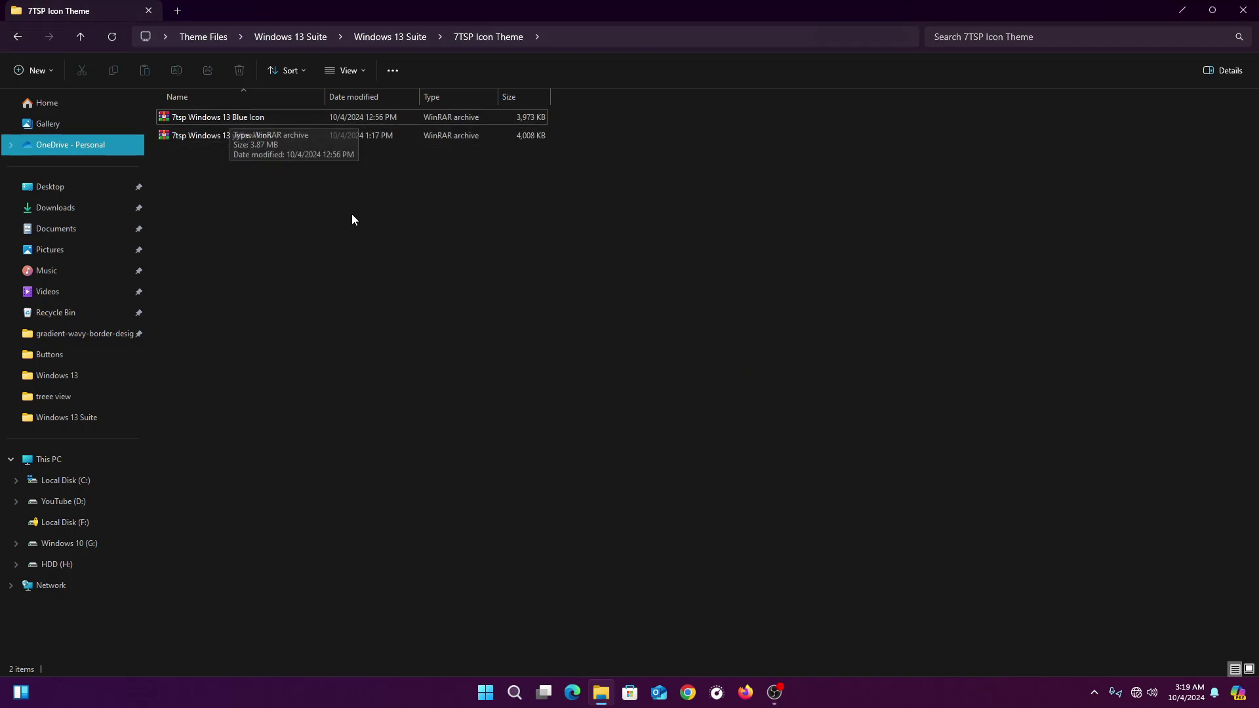
pyautogui.click(1243, 9)
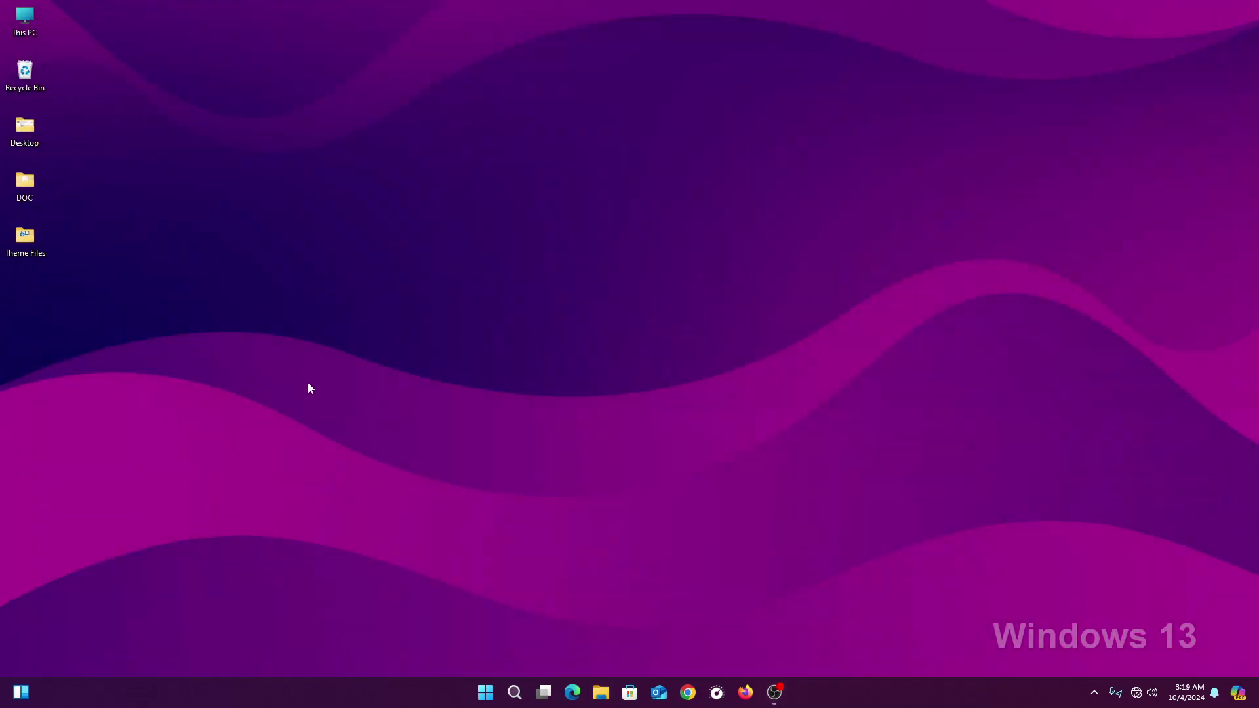
# Launch the 7tsp GUI program from its extracted folder in Theme Files and grant it administrator permission
pyautogui.doubleClick(27, 244)
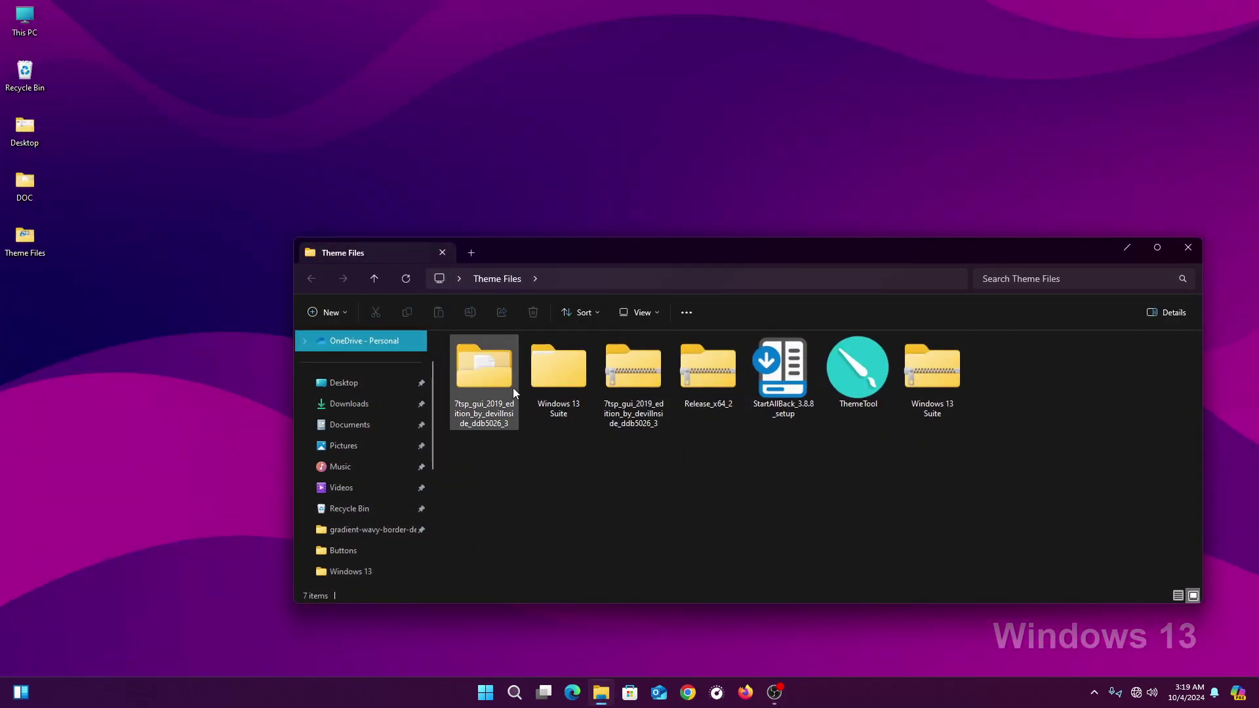
pyautogui.doubleClick(513, 387)
pyautogui.doubleClick(508, 362)
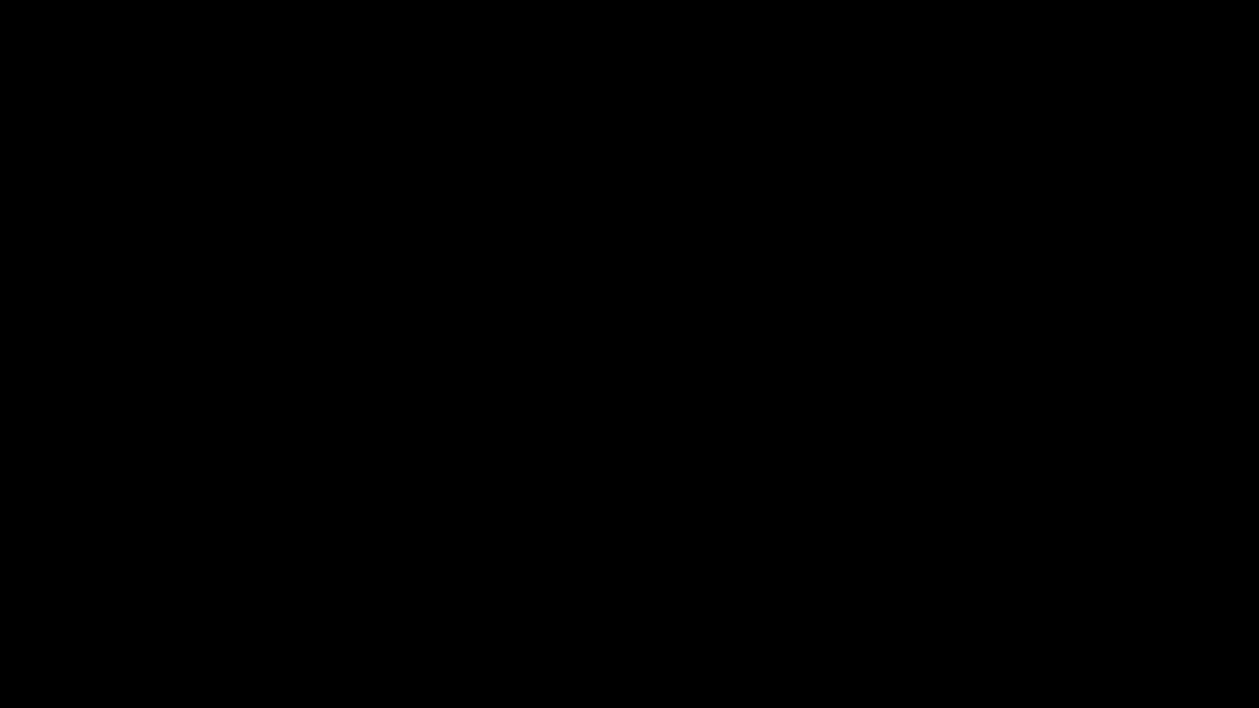
pyautogui.click(572, 459)
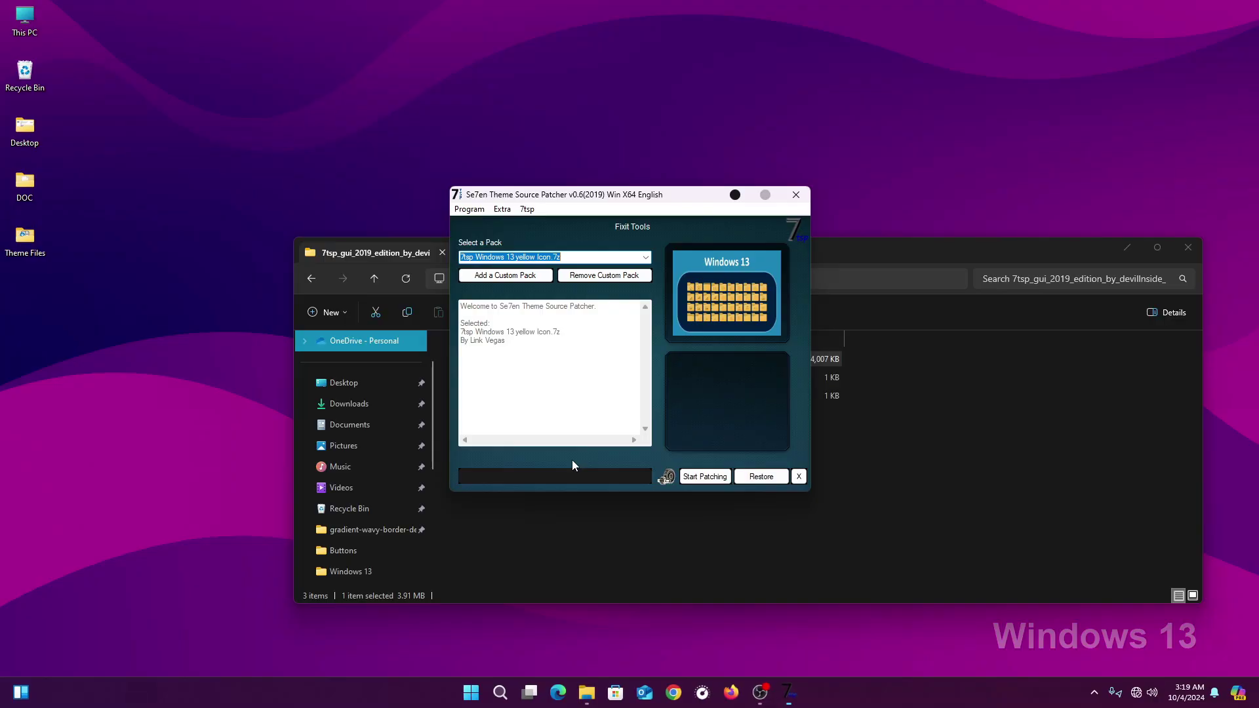
# Add the 7tsp Windows 13 Blue Icon archive from the 7TSP Icon Theme folder as a custom pack
pyautogui.click(502, 276)
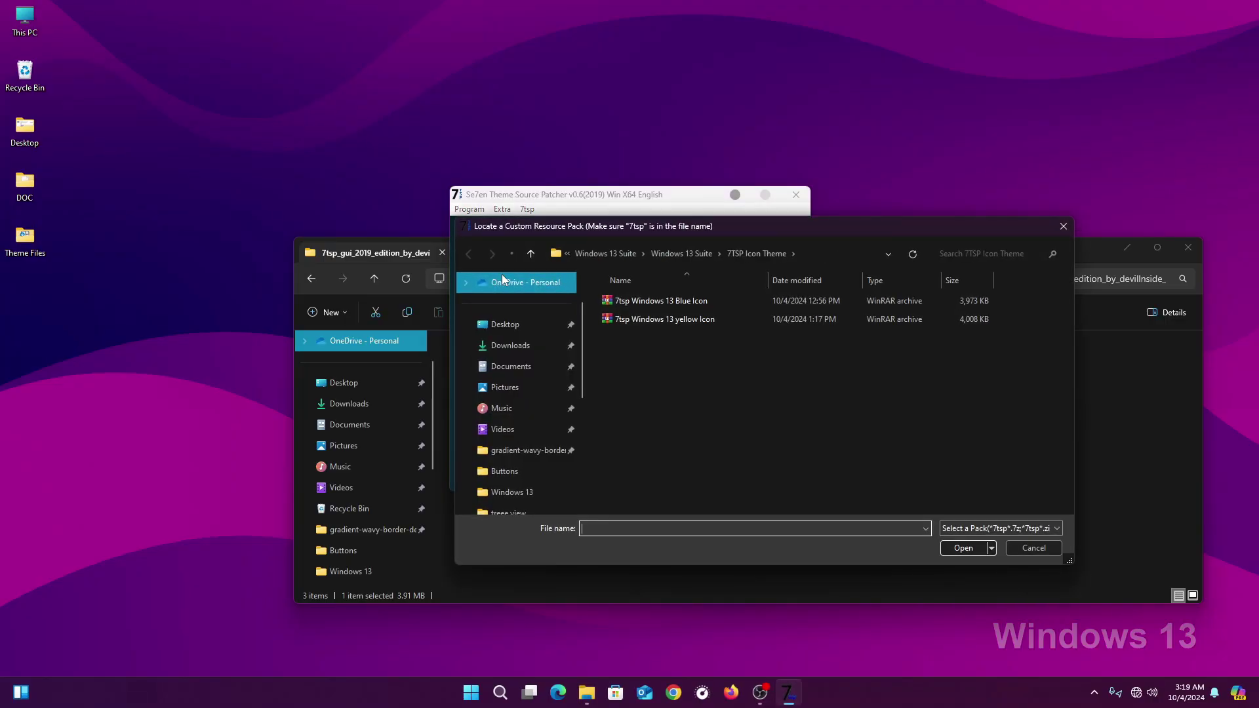
pyautogui.click(674, 302)
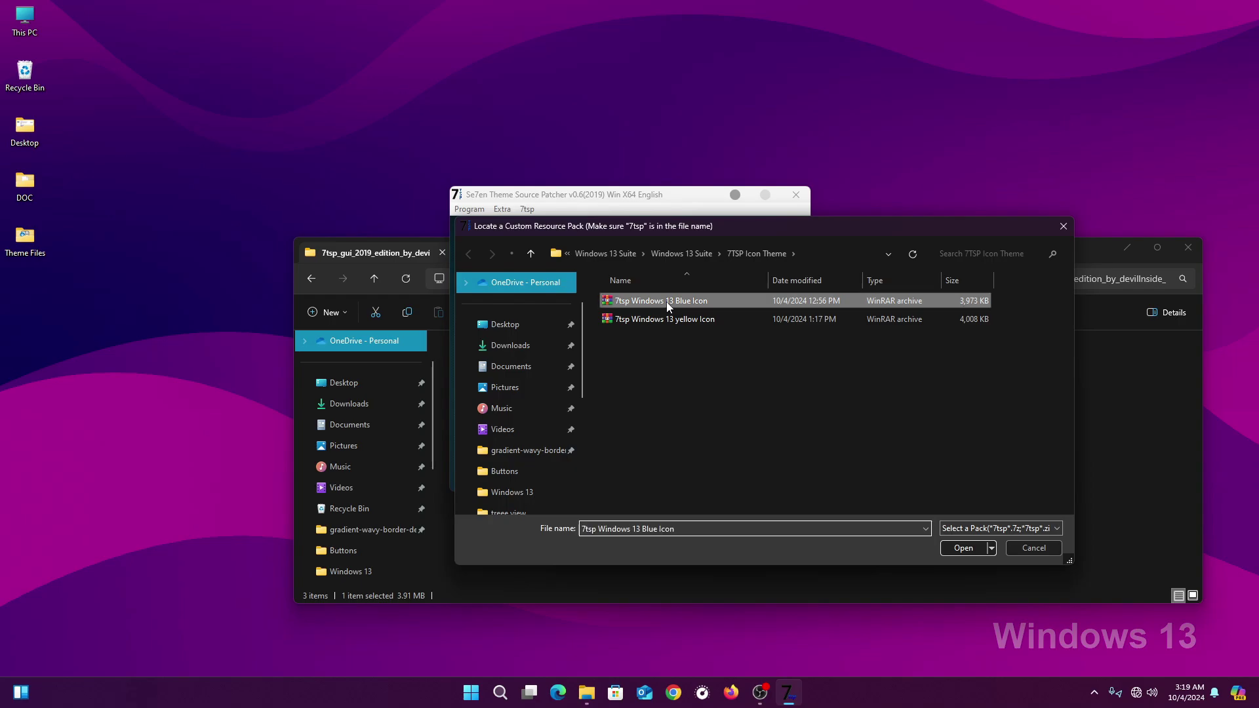
pyautogui.doubleClick(666, 302)
pyautogui.click(646, 396)
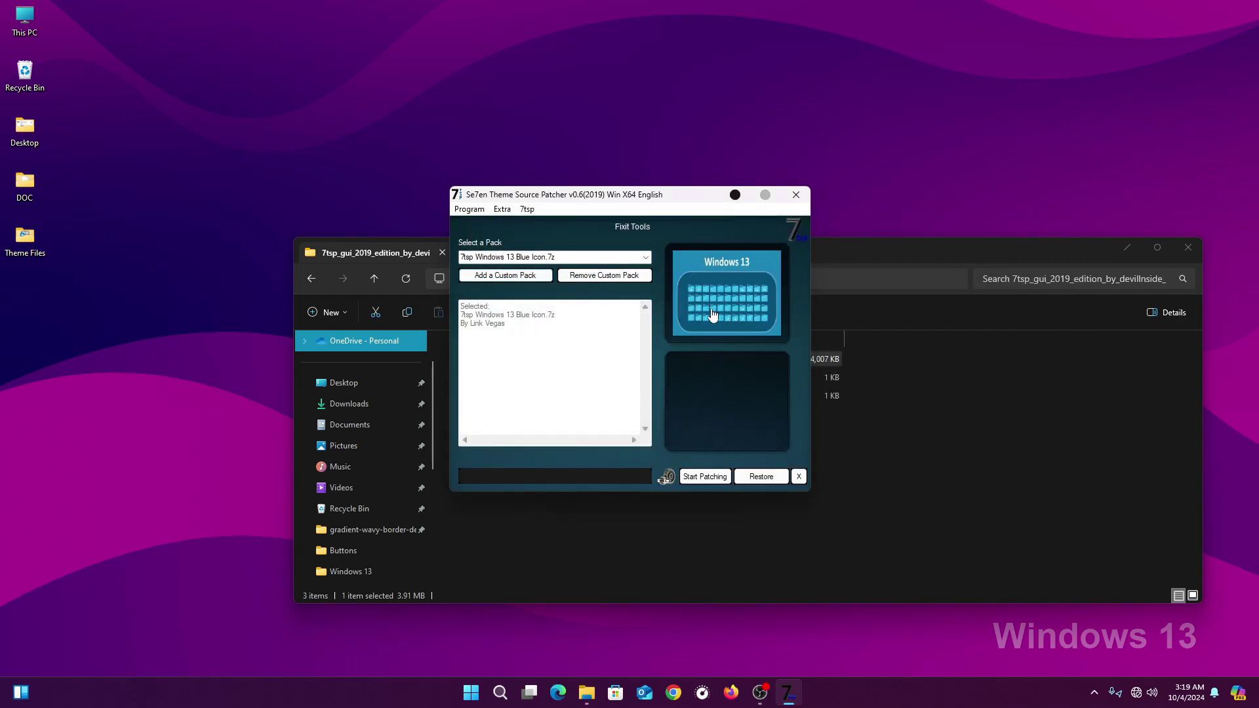
# Patch the system with the Blue Icon pack, keeping restore point creation enabled, reboot Windows and dismiss the completion notice
pyautogui.click(704, 477)
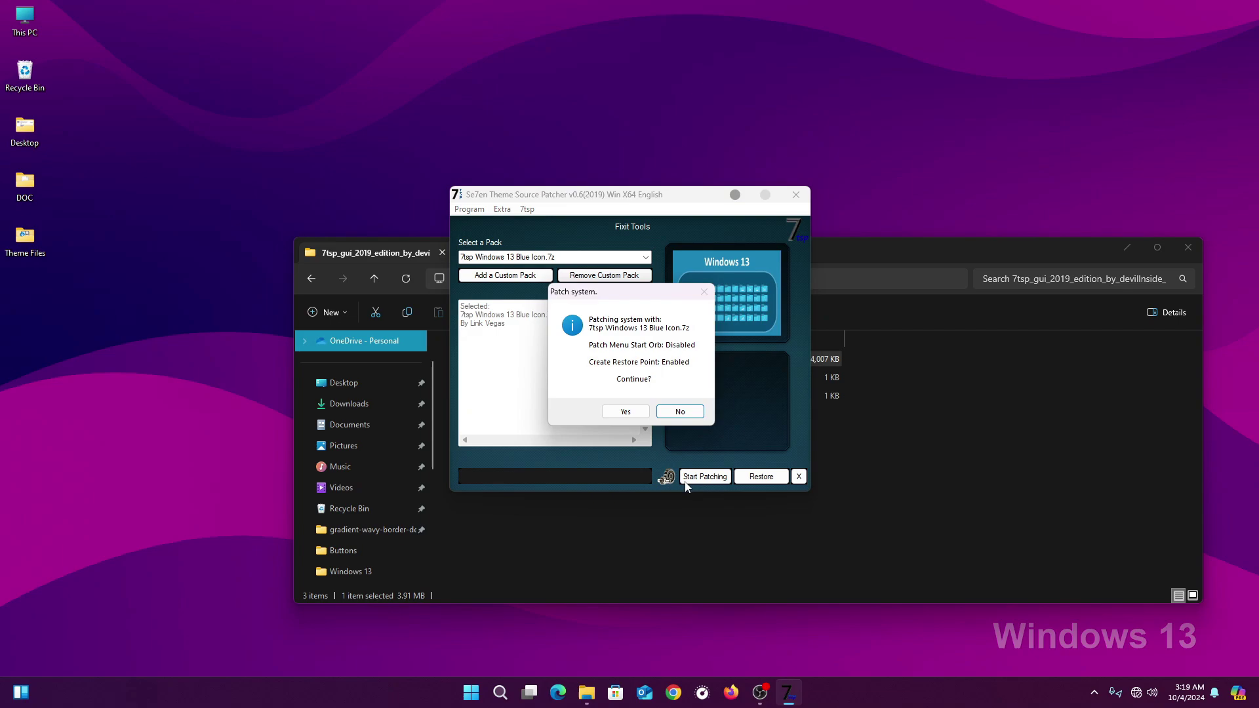
pyautogui.click(625, 412)
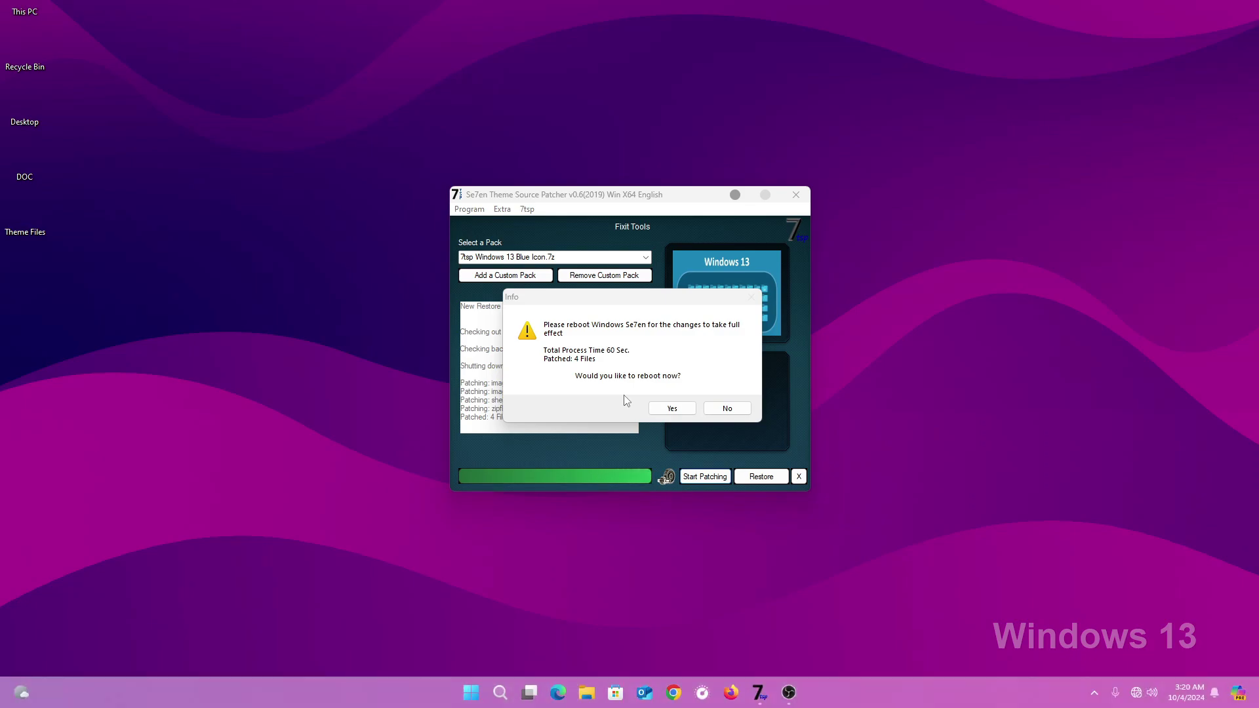
pyautogui.click(672, 408)
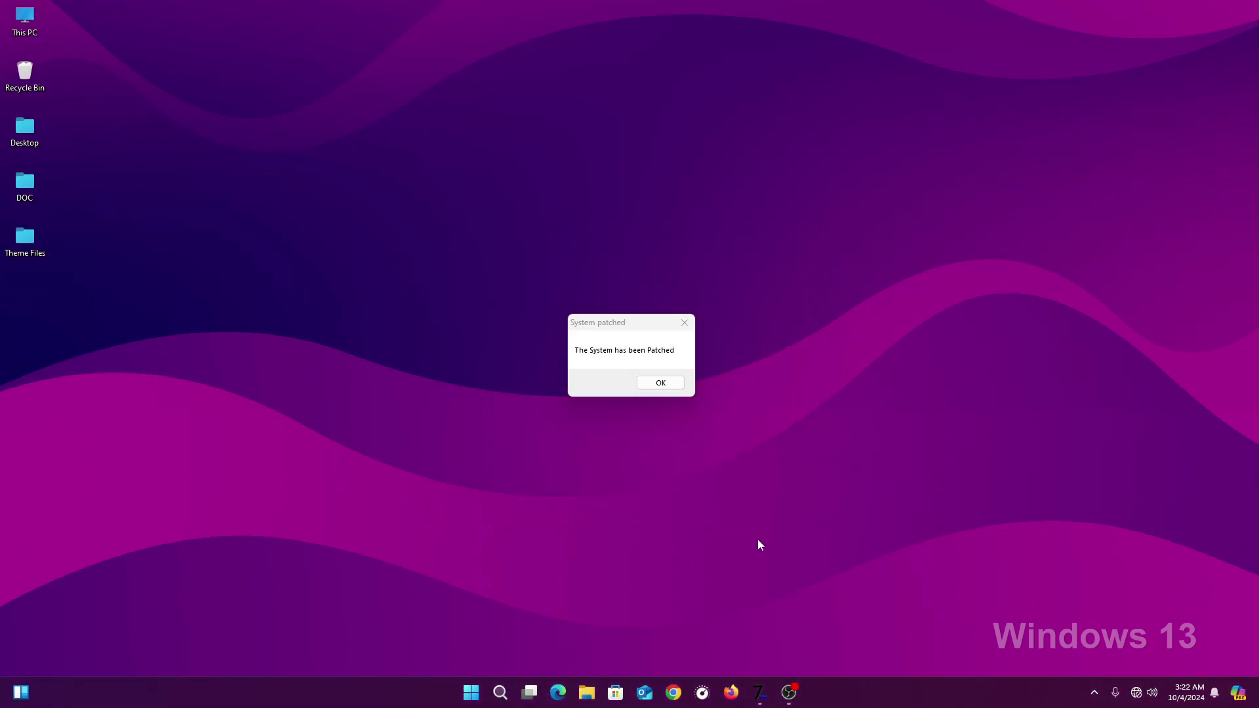
pyautogui.click(660, 383)
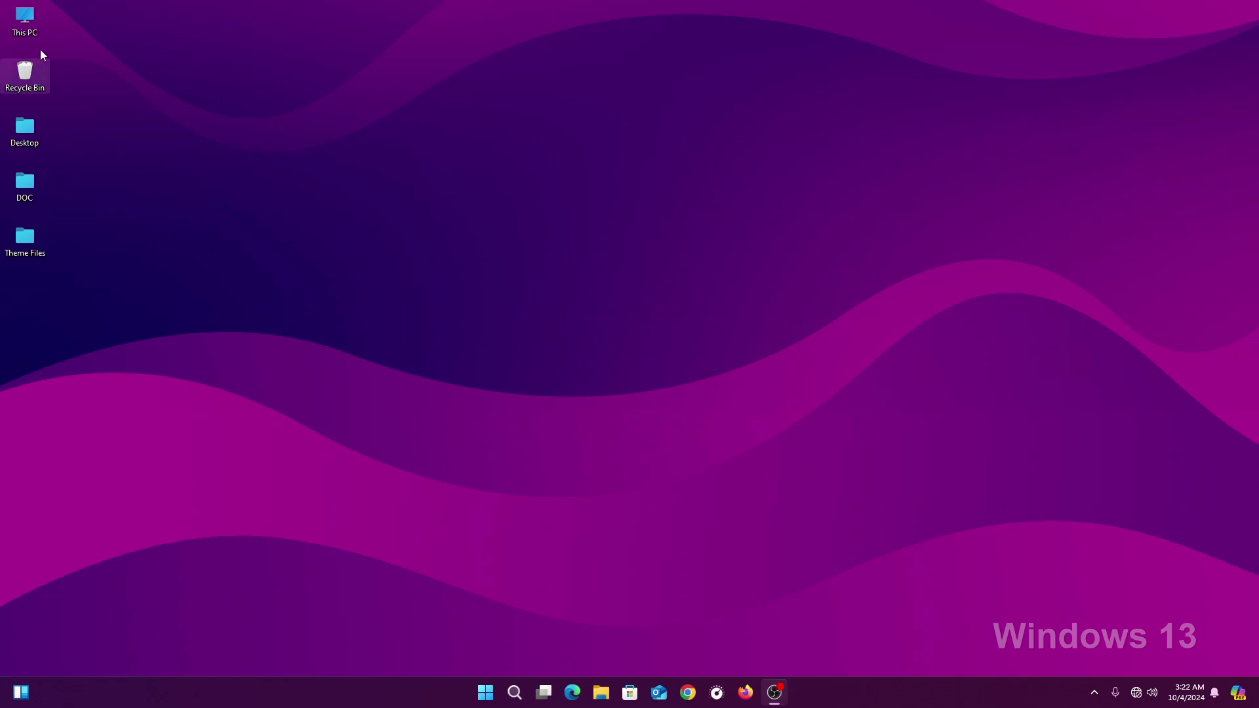
# Inspect the drive and folder icons in This PC and on Local Disk (C:), and close the window
pyautogui.doubleClick(26, 22)
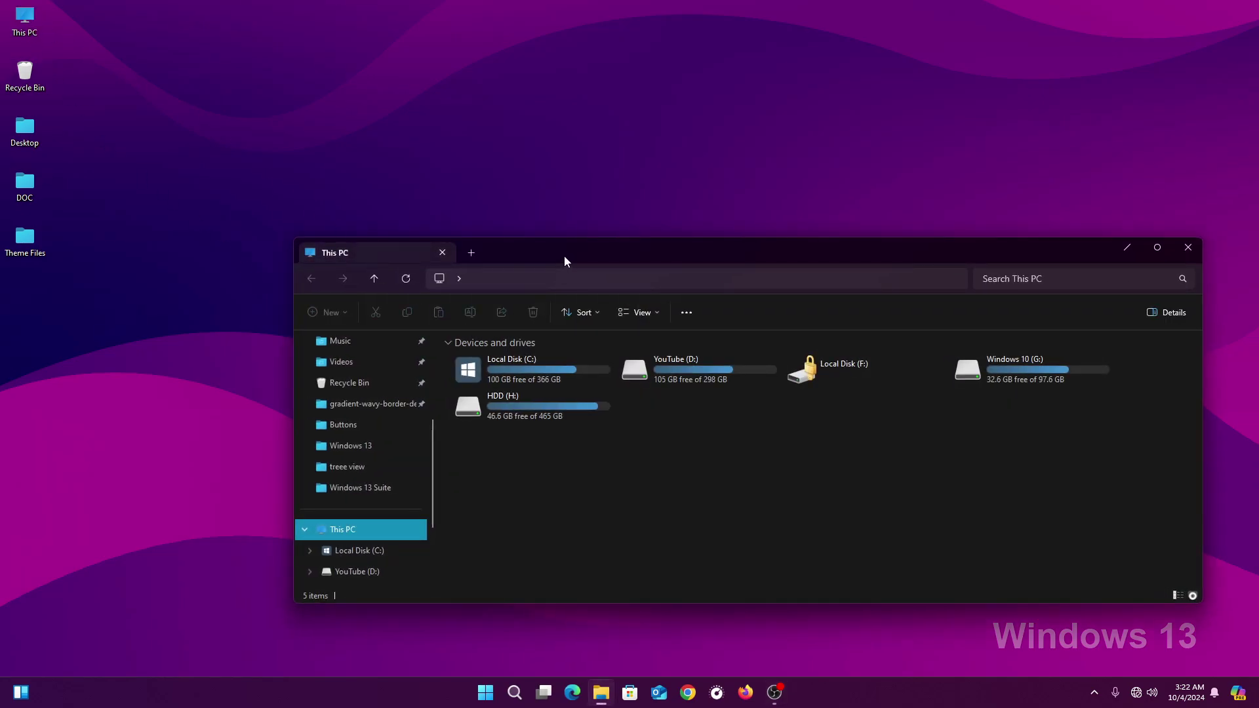
pyautogui.moveTo(564, 261); pyautogui.dragTo(493, 175)
pyautogui.doubleClick(452, 282)
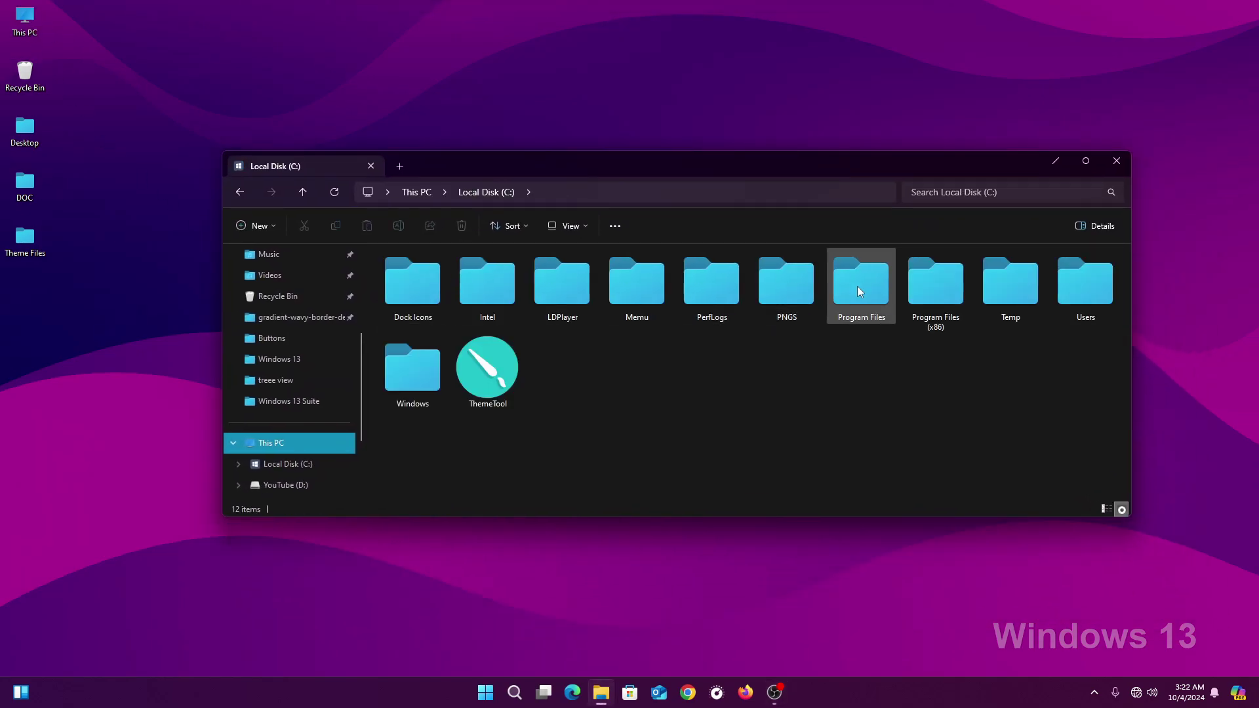
pyautogui.click(1117, 162)
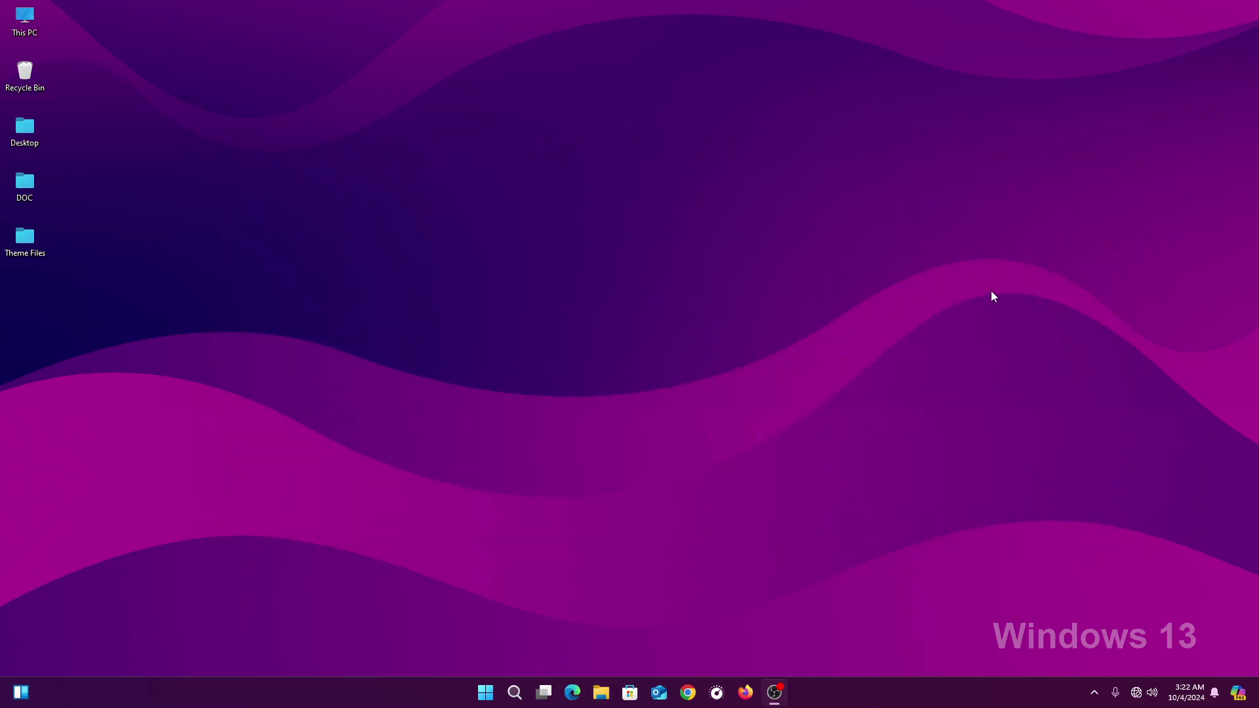
# Install StartAllBack by running StartAllBack_3.8.8_setup from Theme Files, and close its configuration window
pyautogui.doubleClick(45, 242)
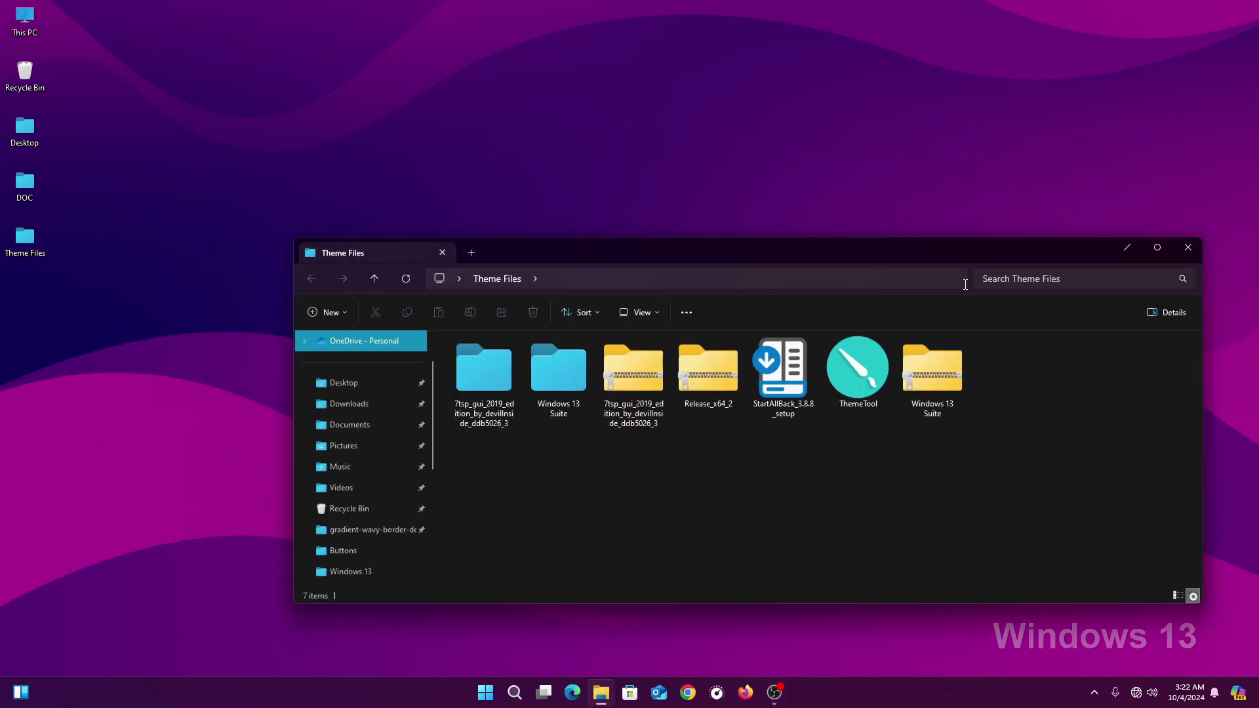
pyautogui.doubleClick(783, 387)
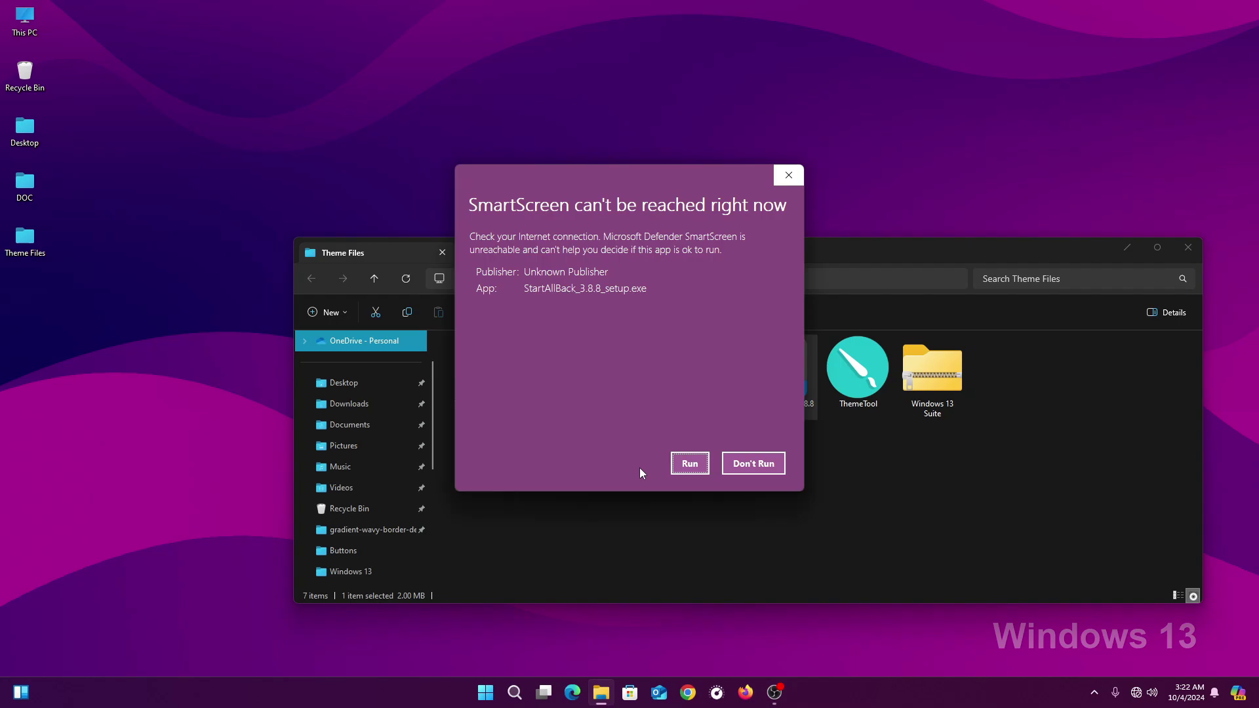
pyautogui.click(696, 463)
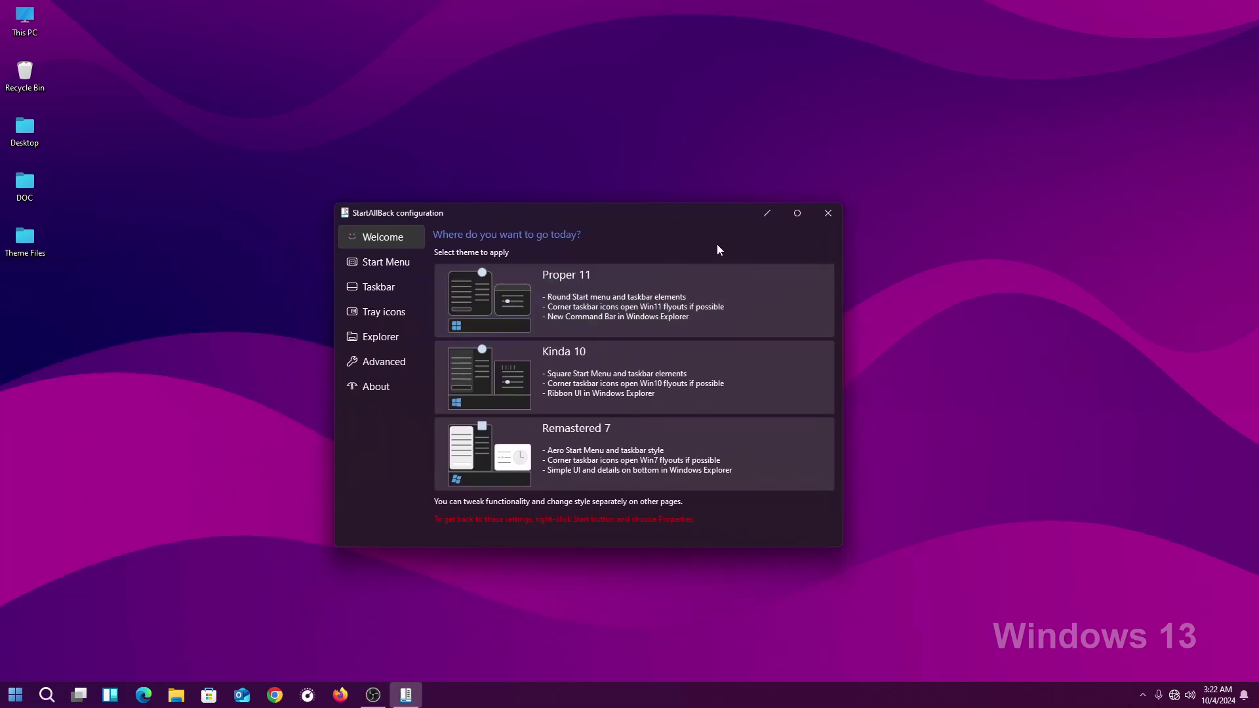
pyautogui.click(829, 214)
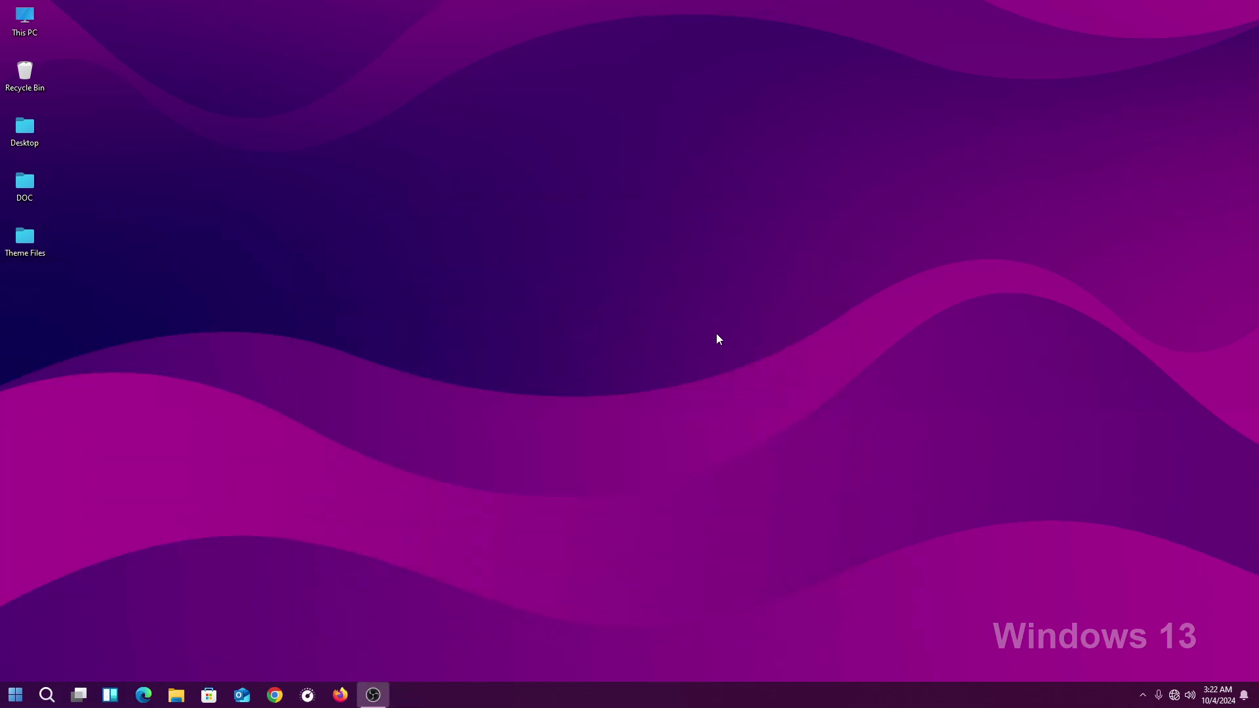
# In the StartAllBack configuration, disable the enhanced classic start menu and enable centered task icons for the taskbar
pyautogui.rightClick(462, 697)
pyautogui.click(495, 683)
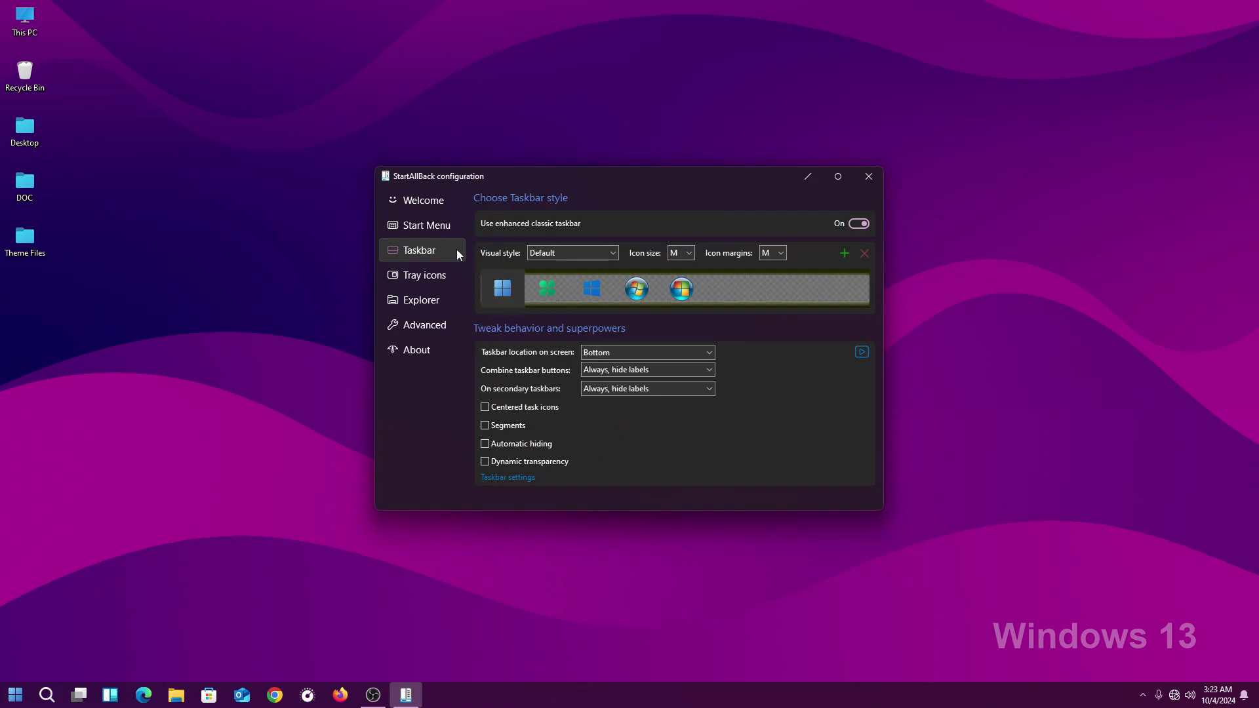
pyautogui.click(459, 230)
pyautogui.click(856, 225)
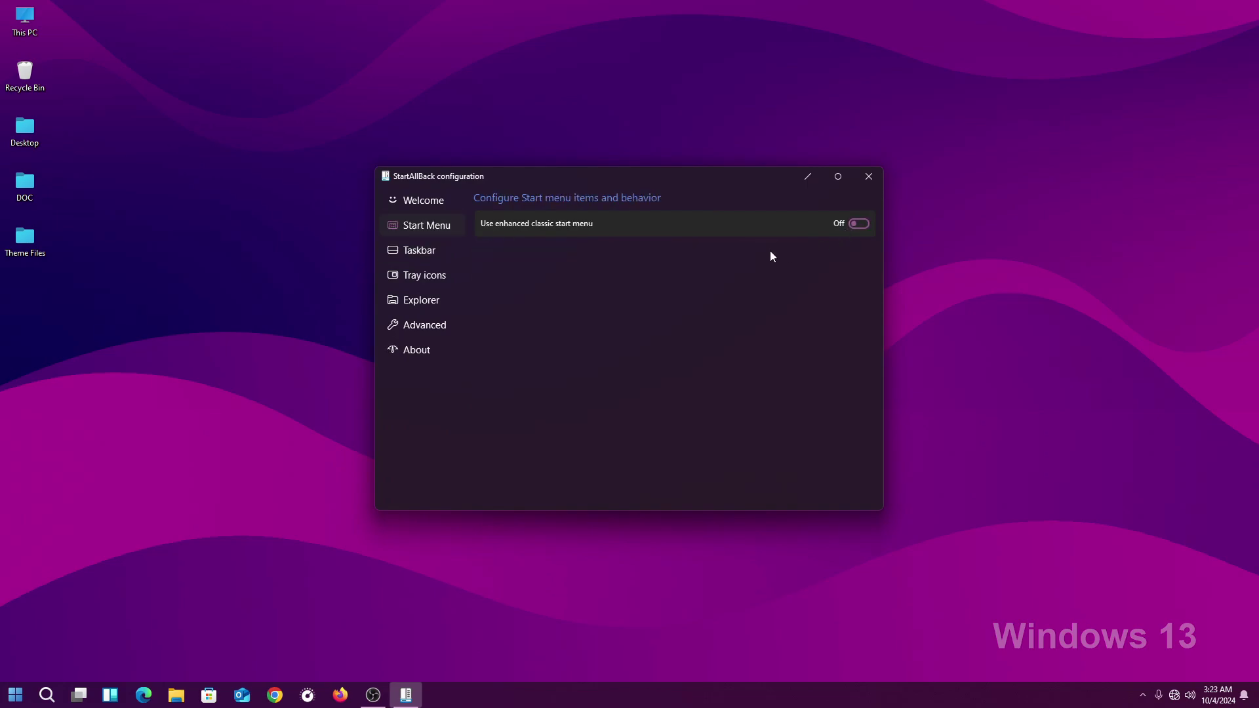
pyautogui.click(411, 255)
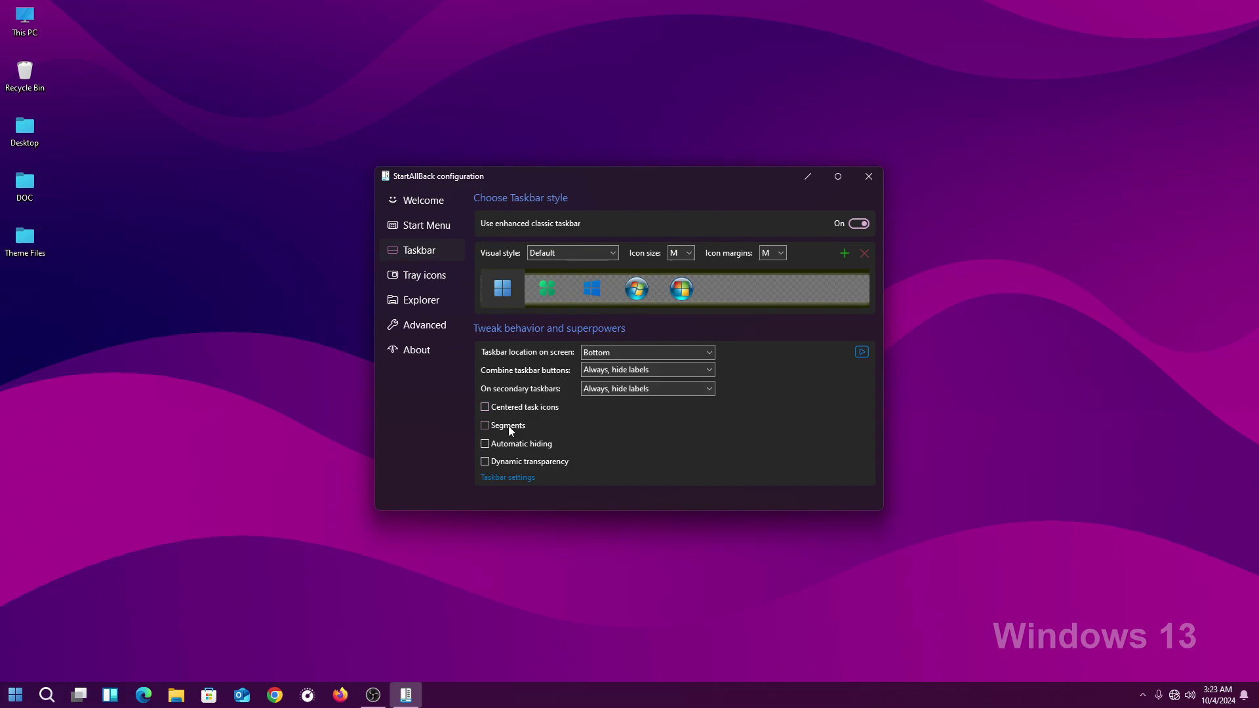
pyautogui.click(501, 411)
# Set StartAllBack's Explorer style to Win7 Command Bar and disable the Mica effect on top
pyautogui.click(420, 298)
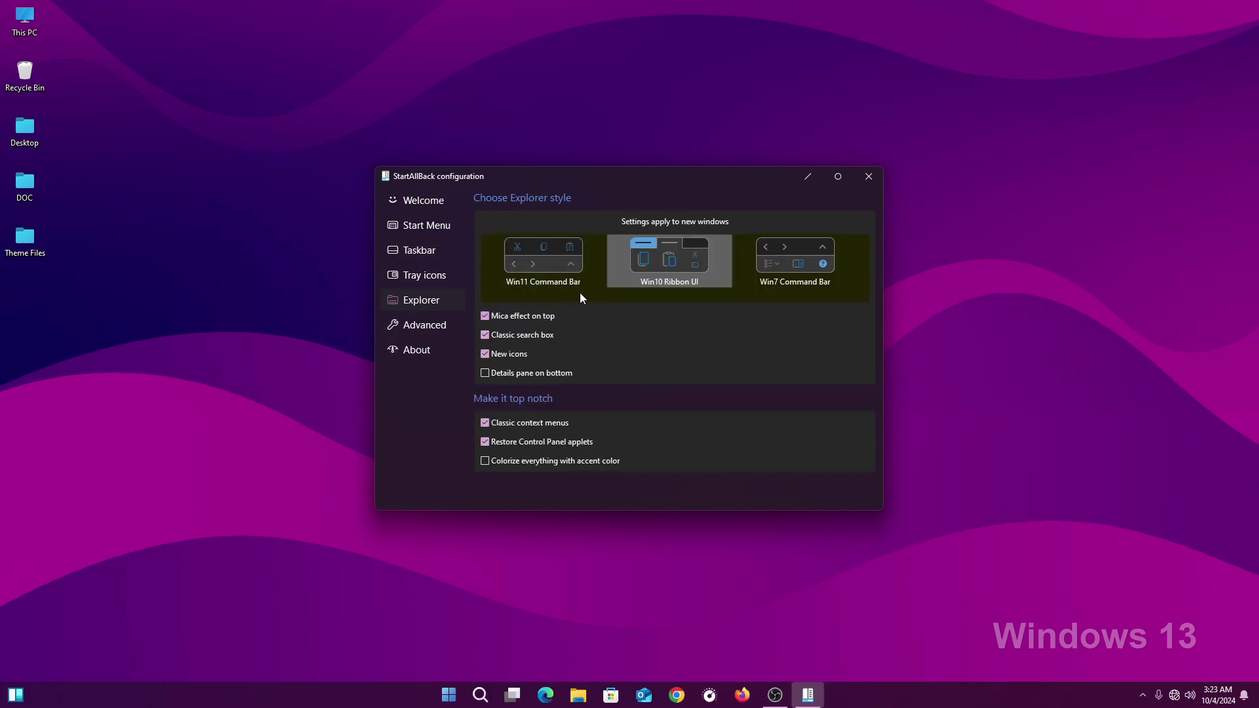
pyautogui.click(788, 268)
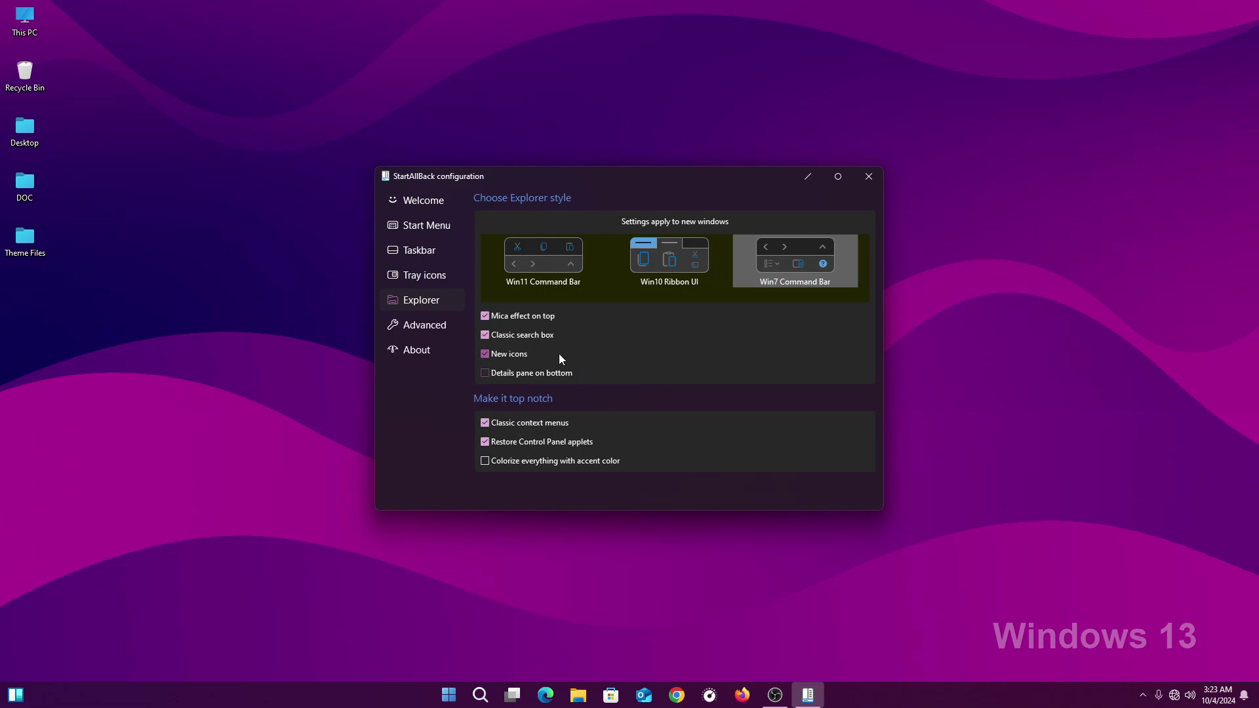
pyautogui.click(510, 316)
# Open This PC to examine the Explorer window's new style, and close it along with the StartAllBack configuration
pyautogui.doubleClick(25, 19)
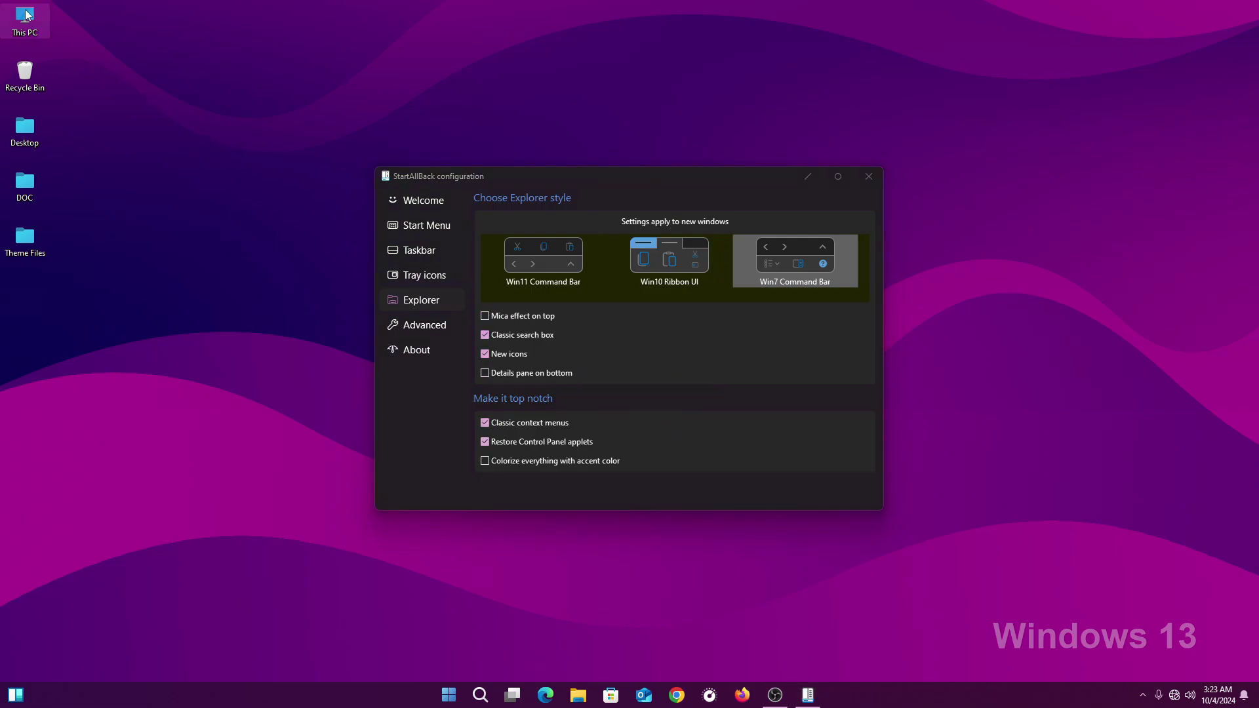
pyautogui.moveTo(642, 262); pyautogui.dragTo(582, 141)
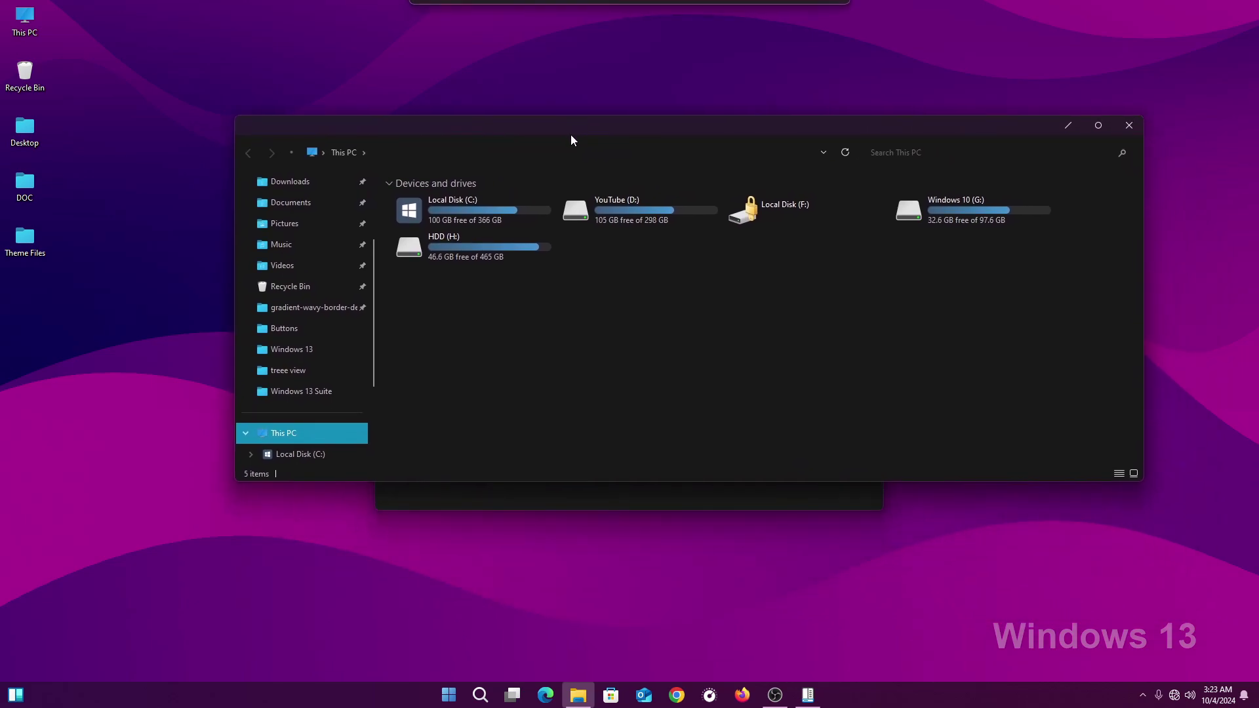
pyautogui.click(1127, 125)
pyautogui.click(875, 177)
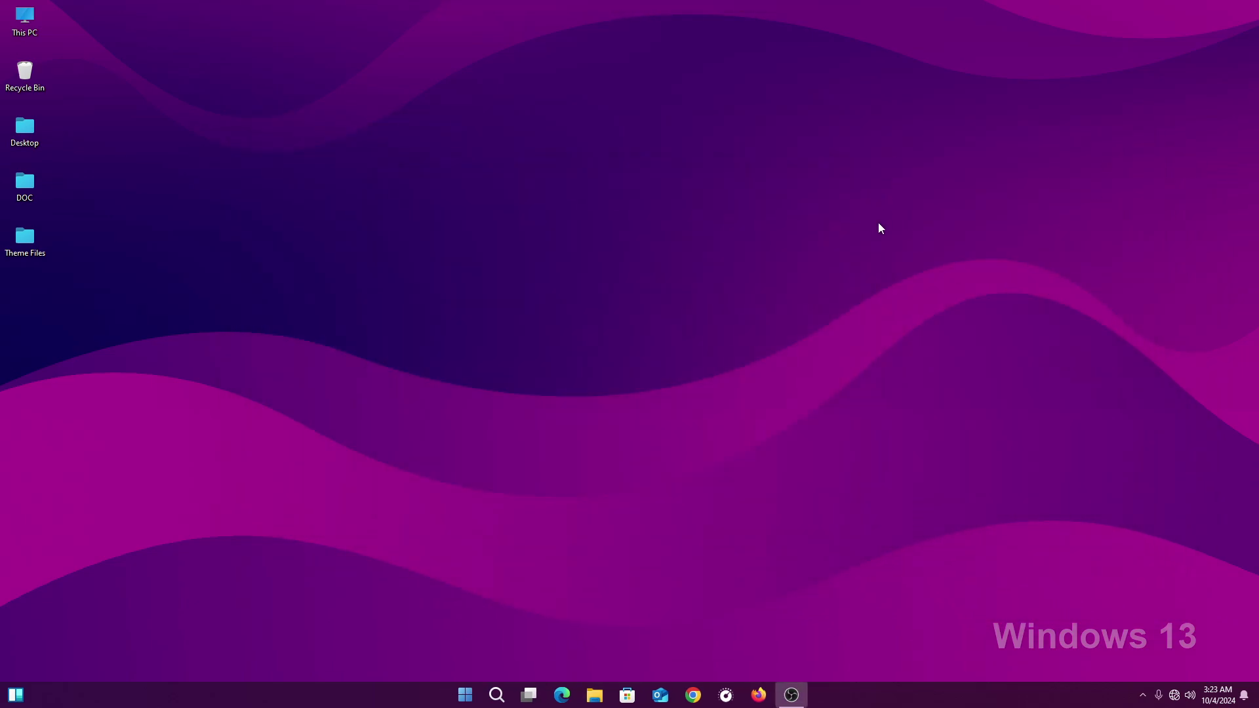
# Extract the Release_x64_2 archive in Theme Files into its own folder
pyautogui.doubleClick(33, 238)
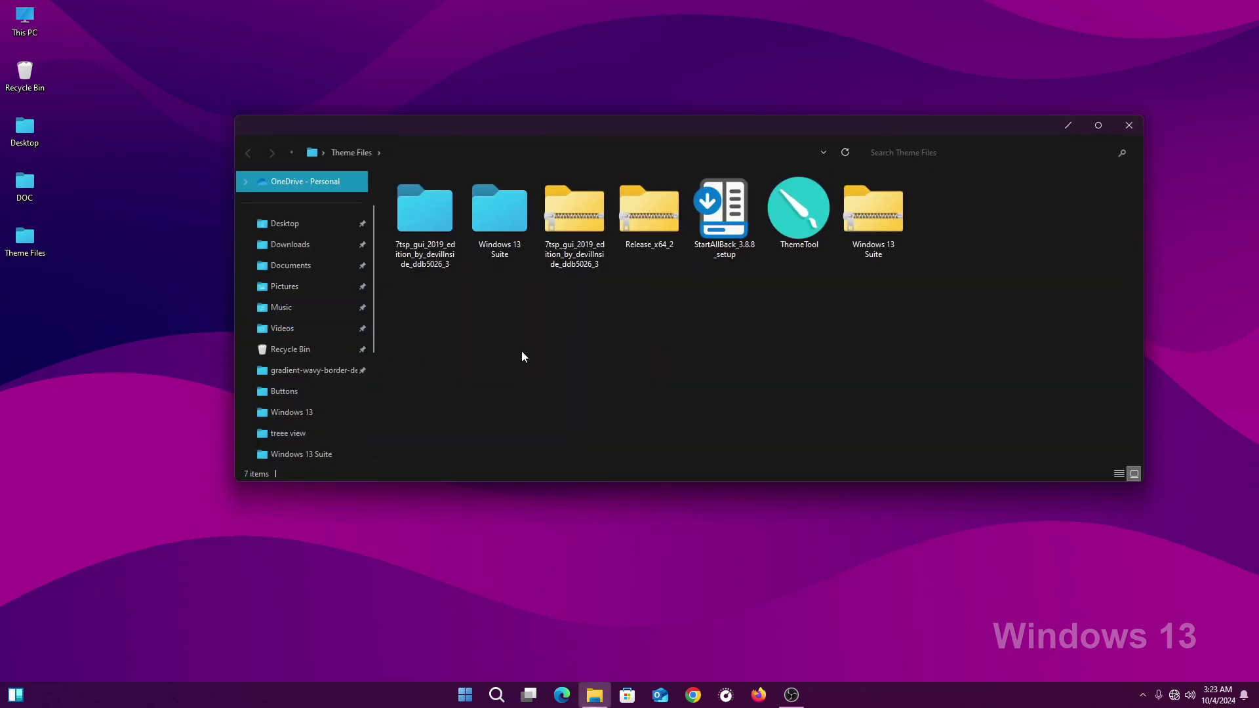
pyautogui.click(654, 230)
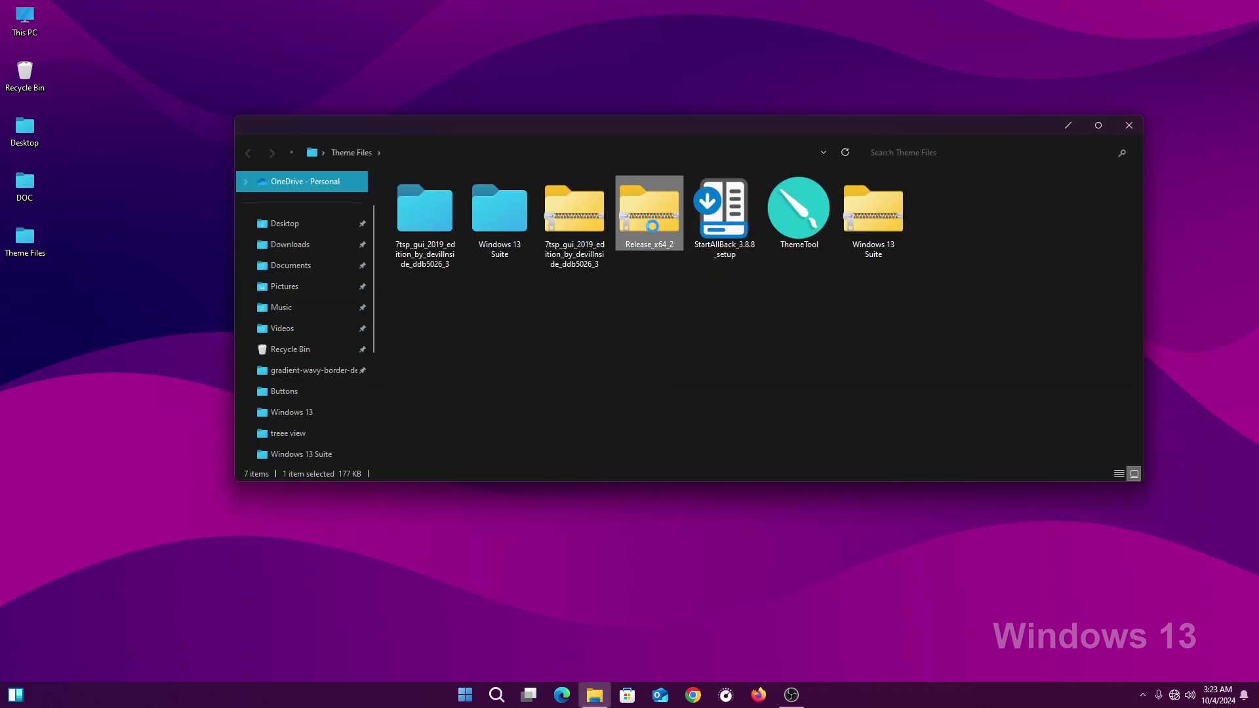
pyautogui.rightClick(651, 226)
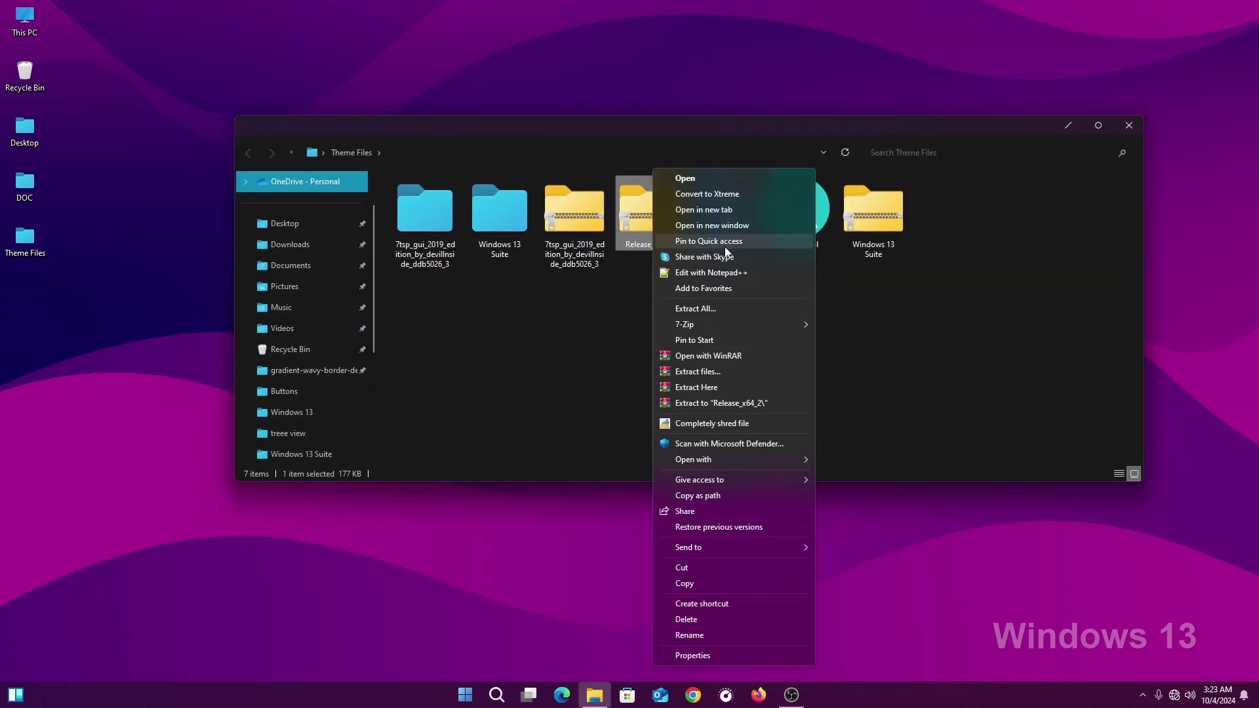
pyautogui.click(714, 377)
pyautogui.click(661, 497)
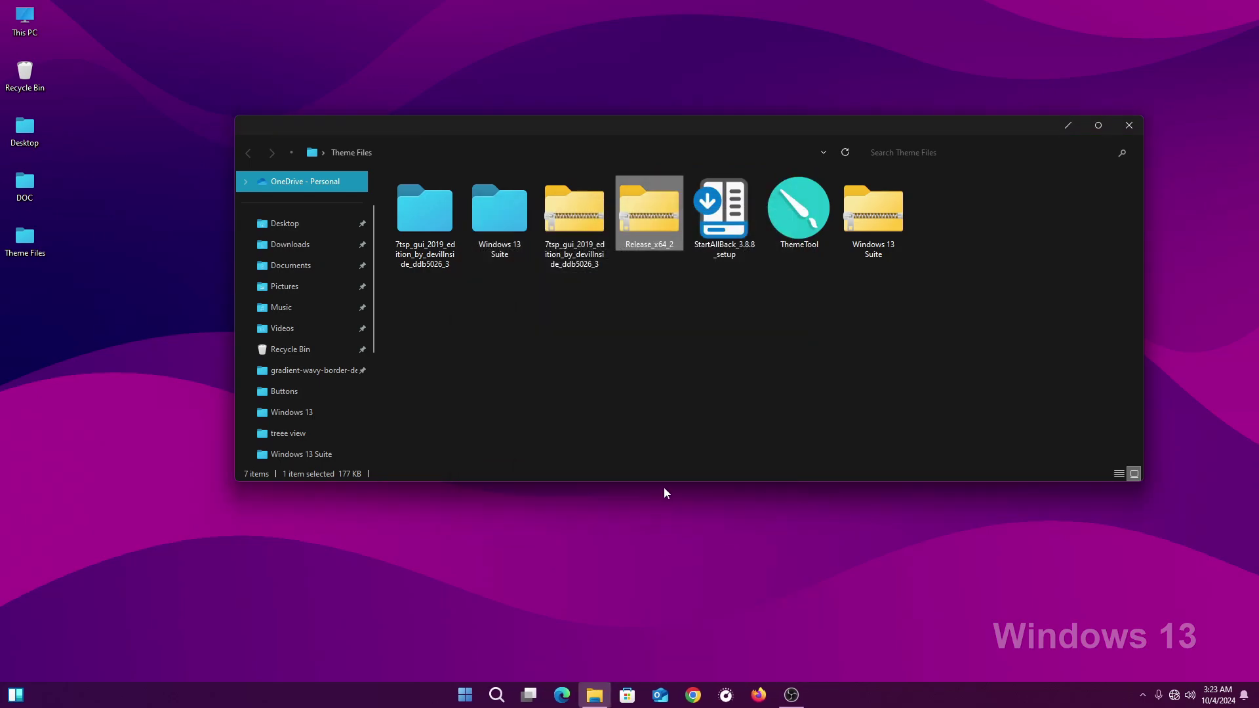
# Open the Release folder inside the extracted Release_x64_2 folder
pyautogui.doubleClick(500, 213)
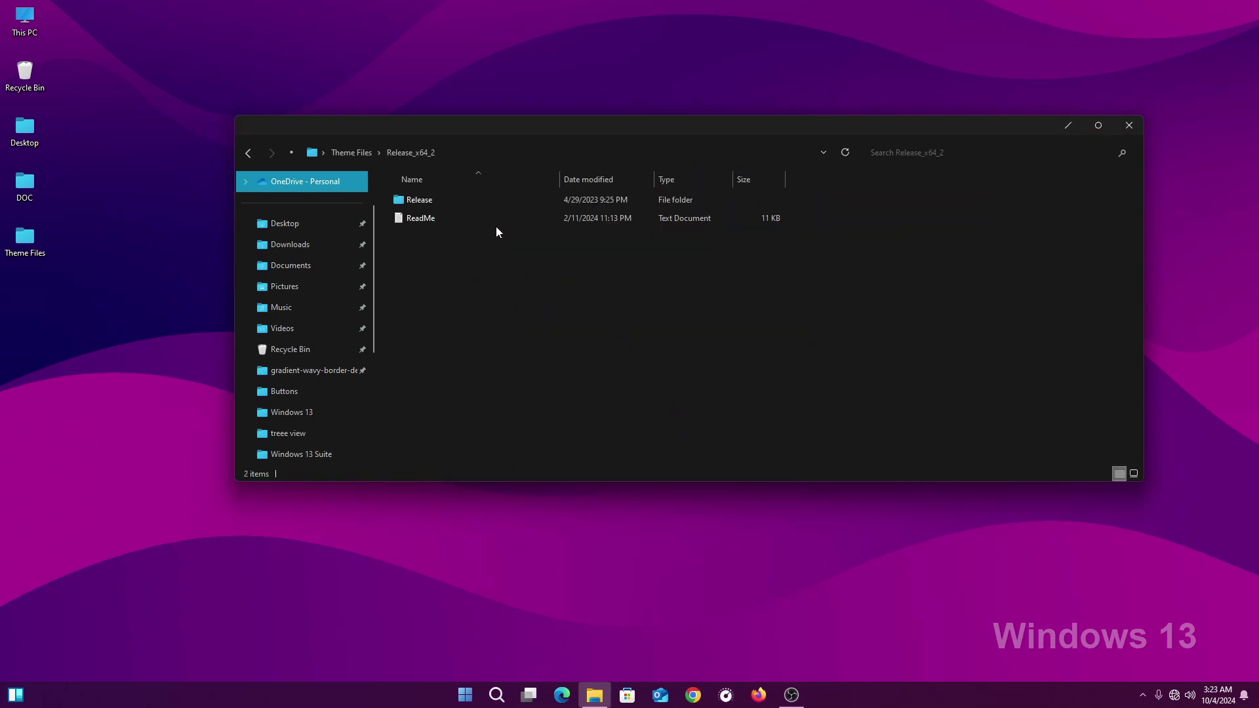
pyautogui.click(422, 205)
pyautogui.doubleClick(419, 202)
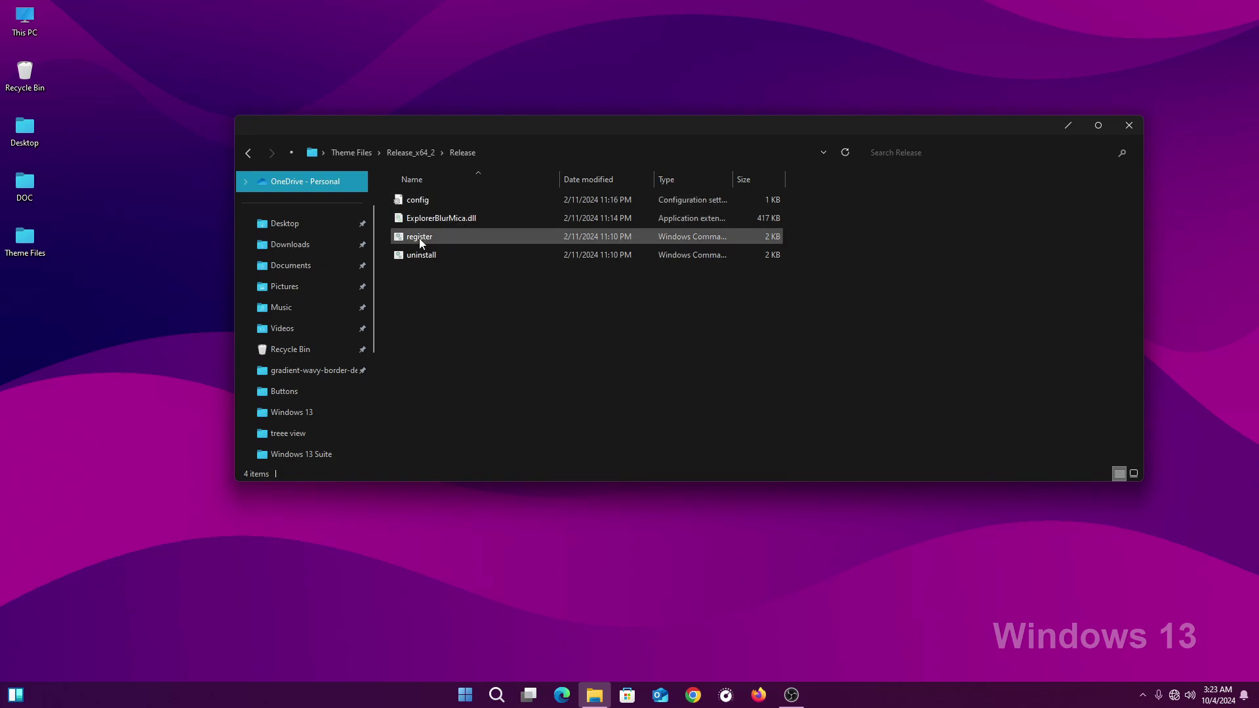
# Run the register script in the Release folder as administrator to apply the ExplorerBlurMica effect
pyautogui.rightClick(420, 237)
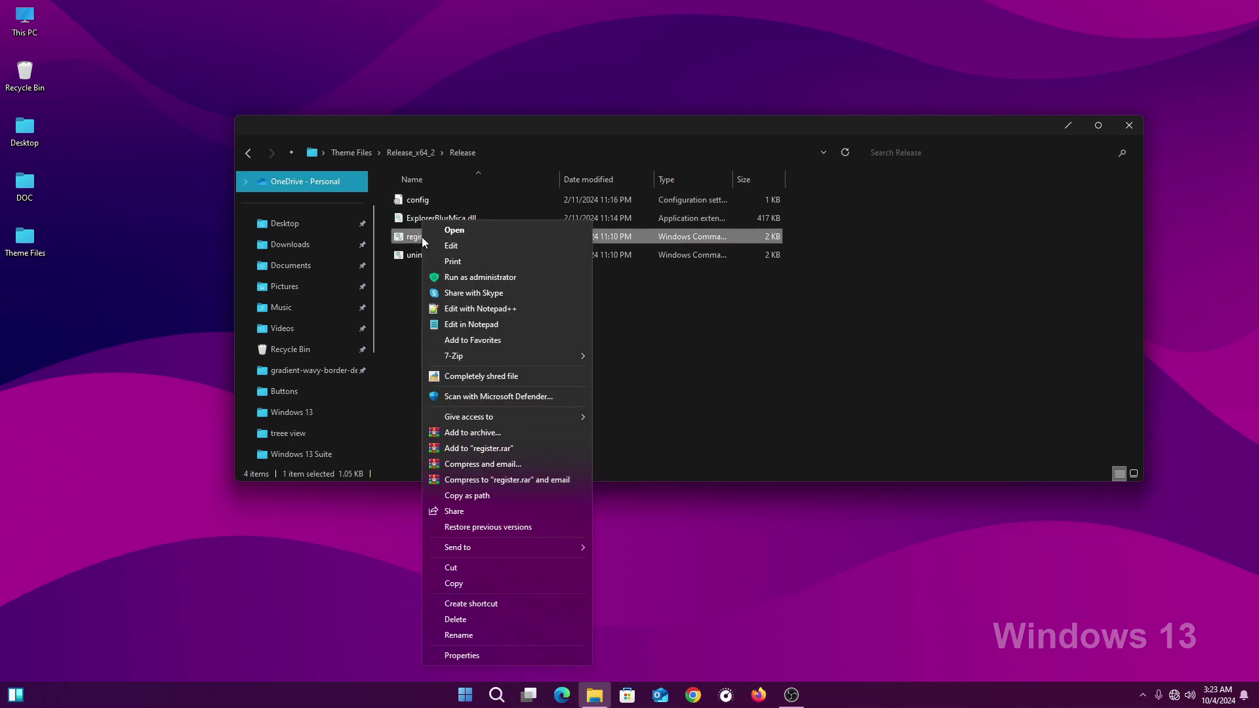
pyautogui.click(478, 277)
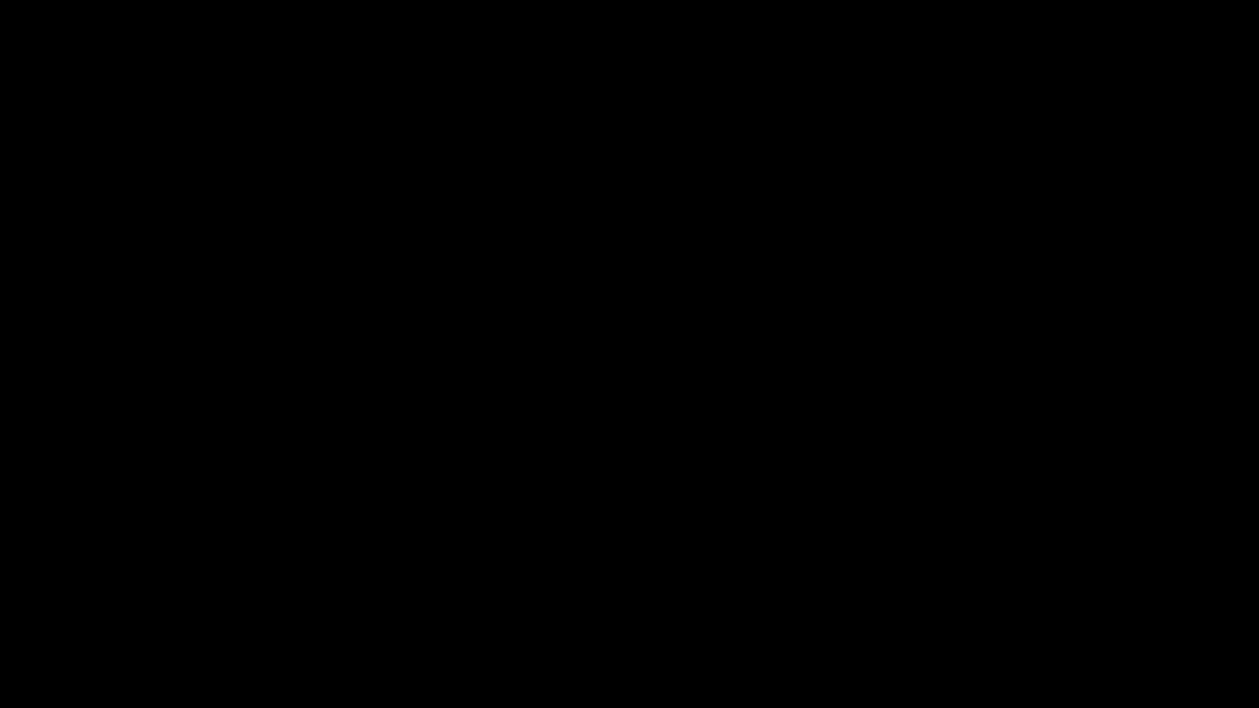
pyautogui.click(725, 393)
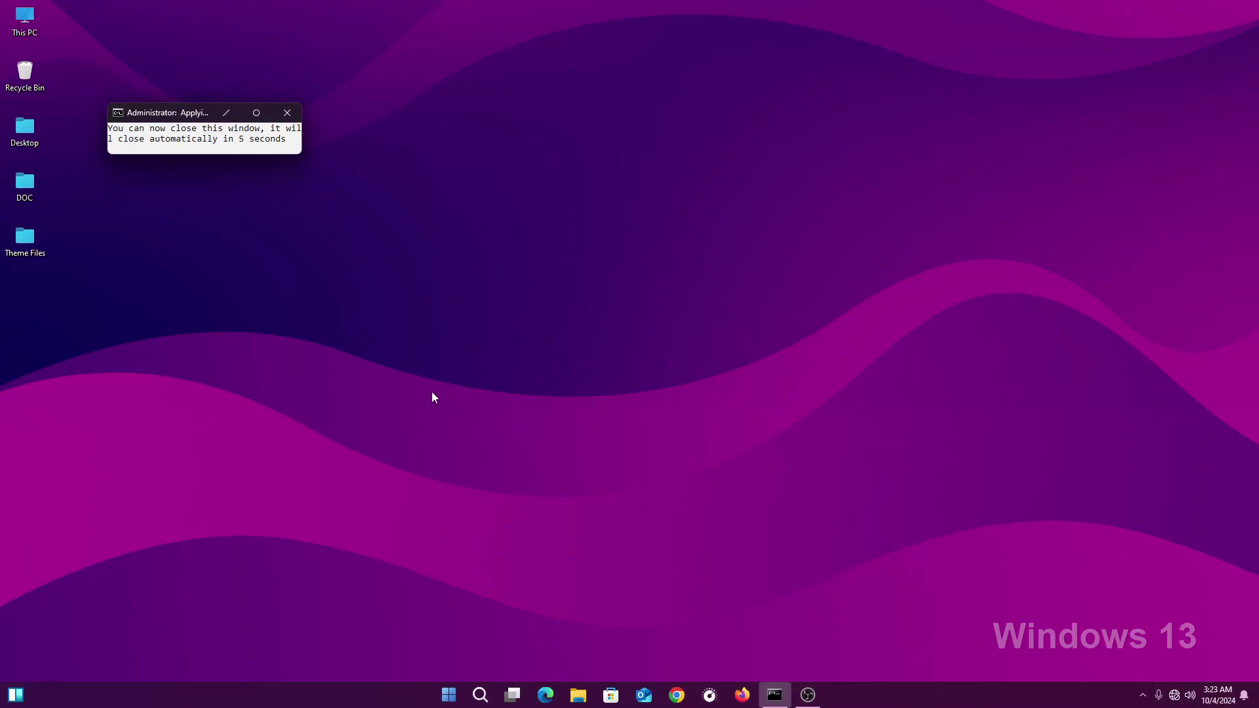
# Reopen Theme Files and open the config file inside Release_x64_2's Release folder for editing
pyautogui.doubleClick(45, 242)
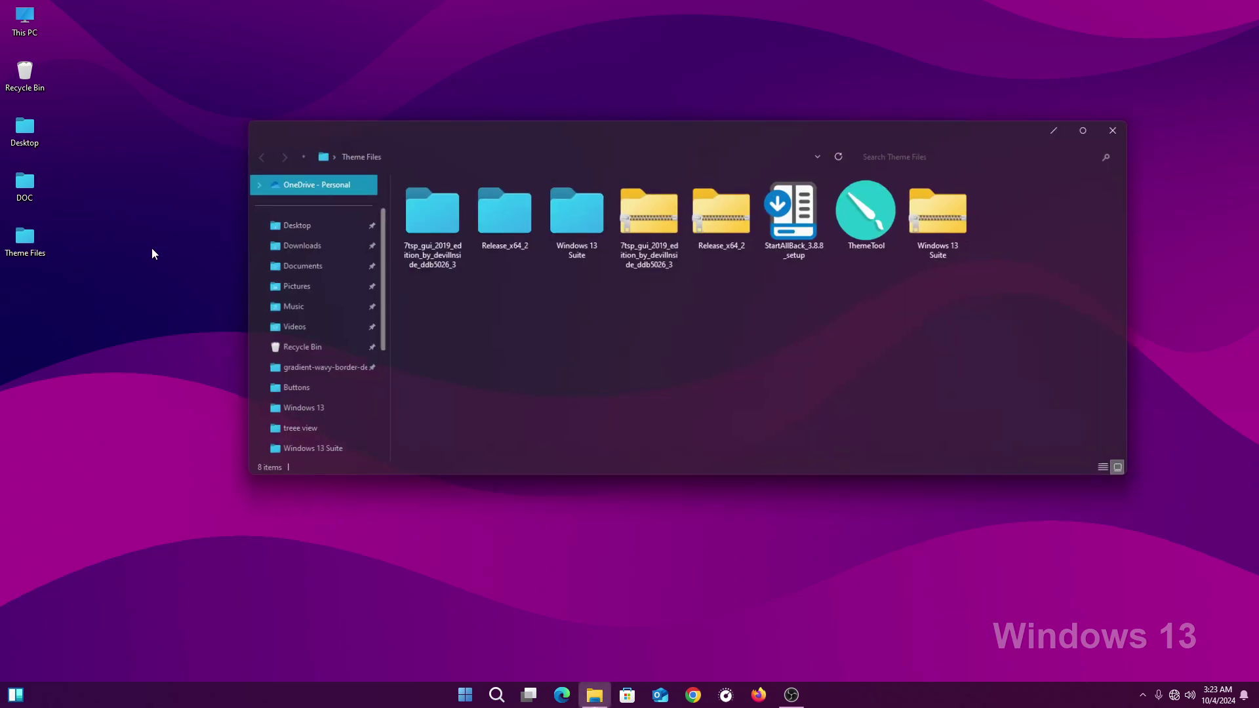
pyautogui.doubleClick(502, 220)
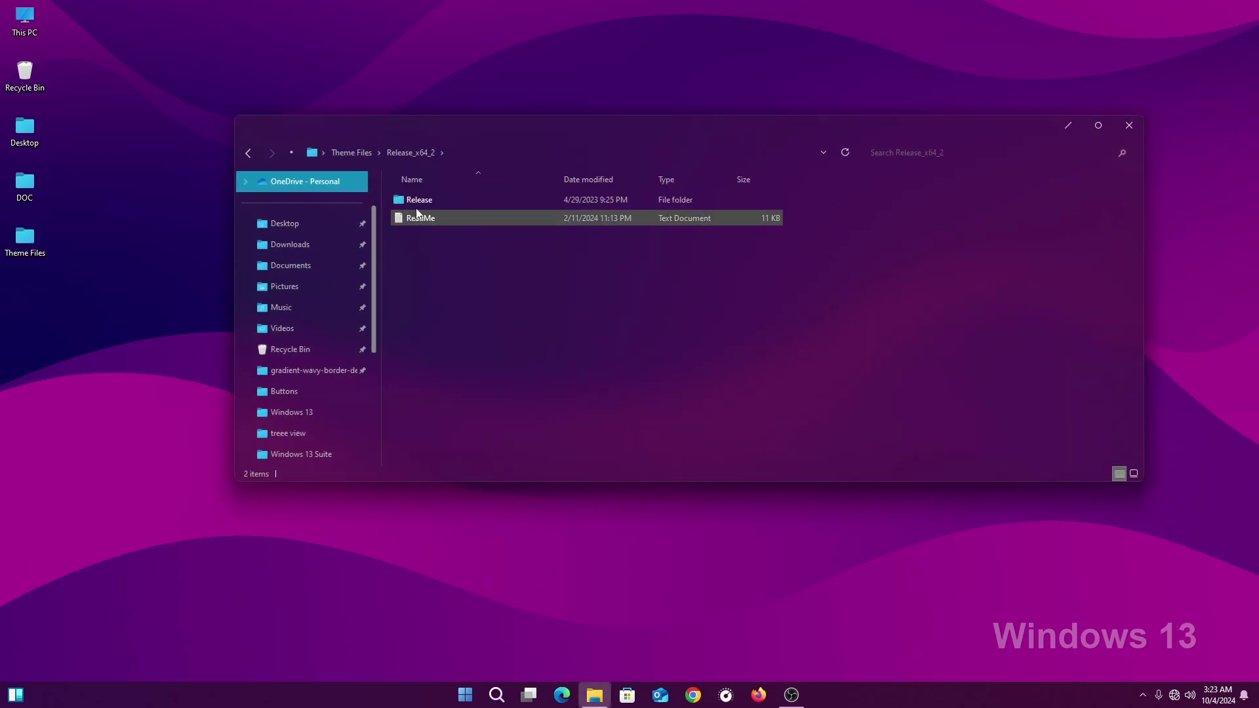
pyautogui.doubleClick(416, 200)
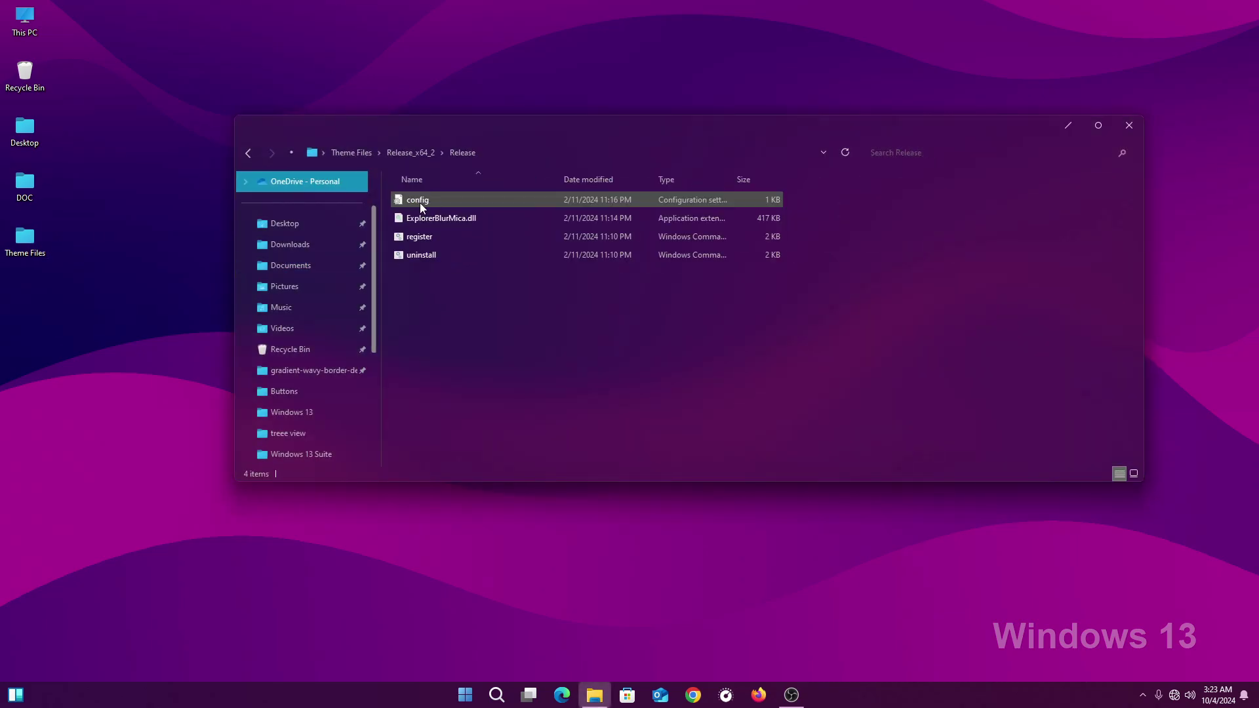
pyautogui.doubleClick(419, 203)
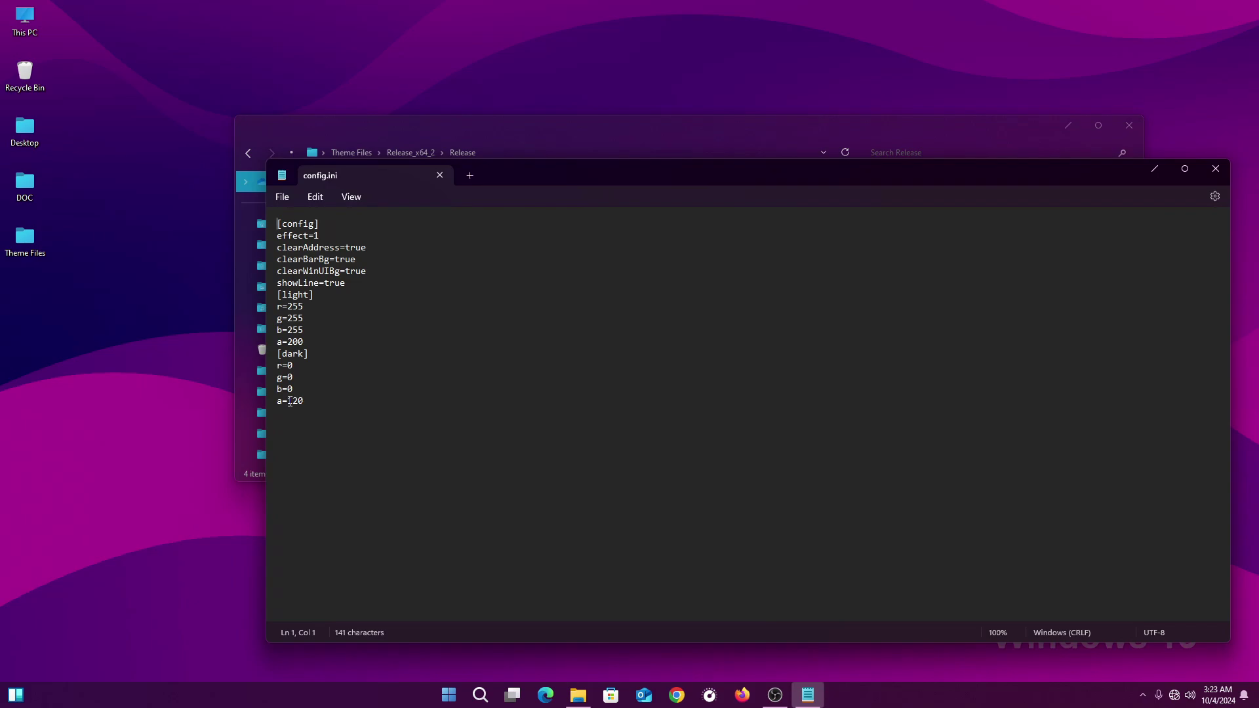
# Set the a value to 80 in the dark and light sections, save config.ini, and close the file and its folder window
pyautogui.doubleClick(290, 401)
pyautogui.write('80')
pyautogui.moveTo(289, 341); pyautogui.dragTo(304, 345)
pyautogui.write('8')
pyautogui.click(282, 197)
pyautogui.click(299, 282)
pyautogui.click(1215, 169)
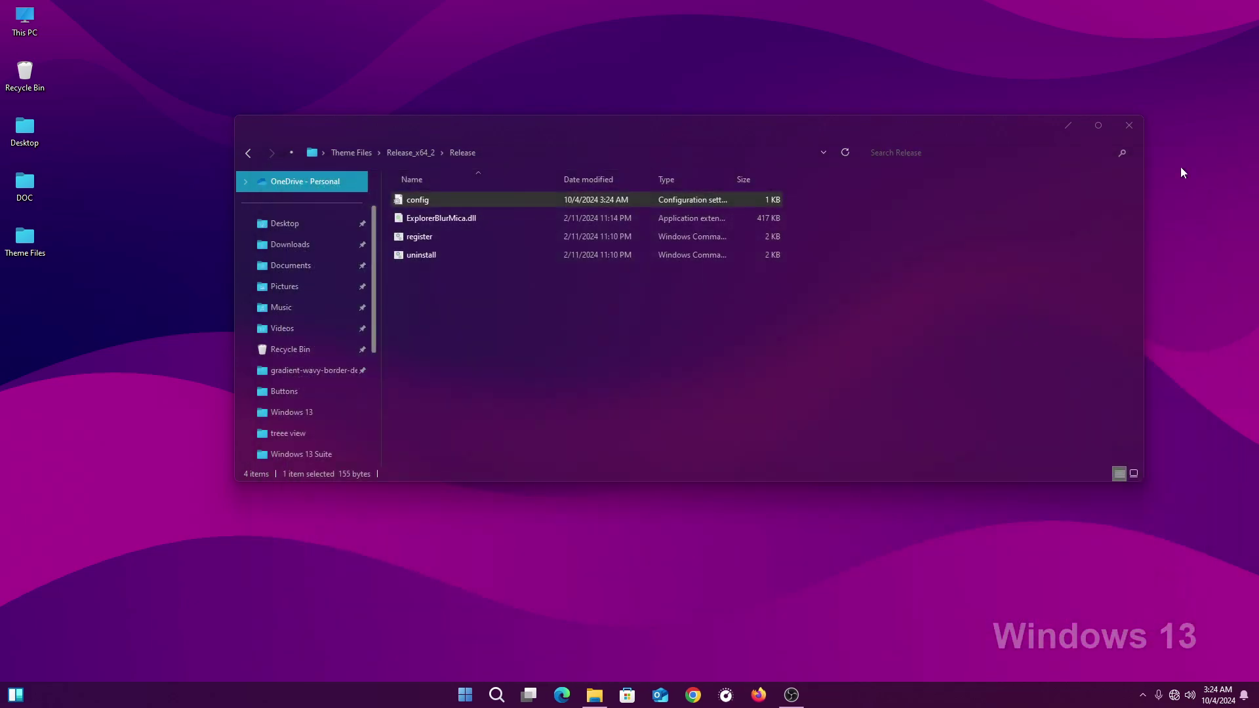
pyautogui.click(1129, 125)
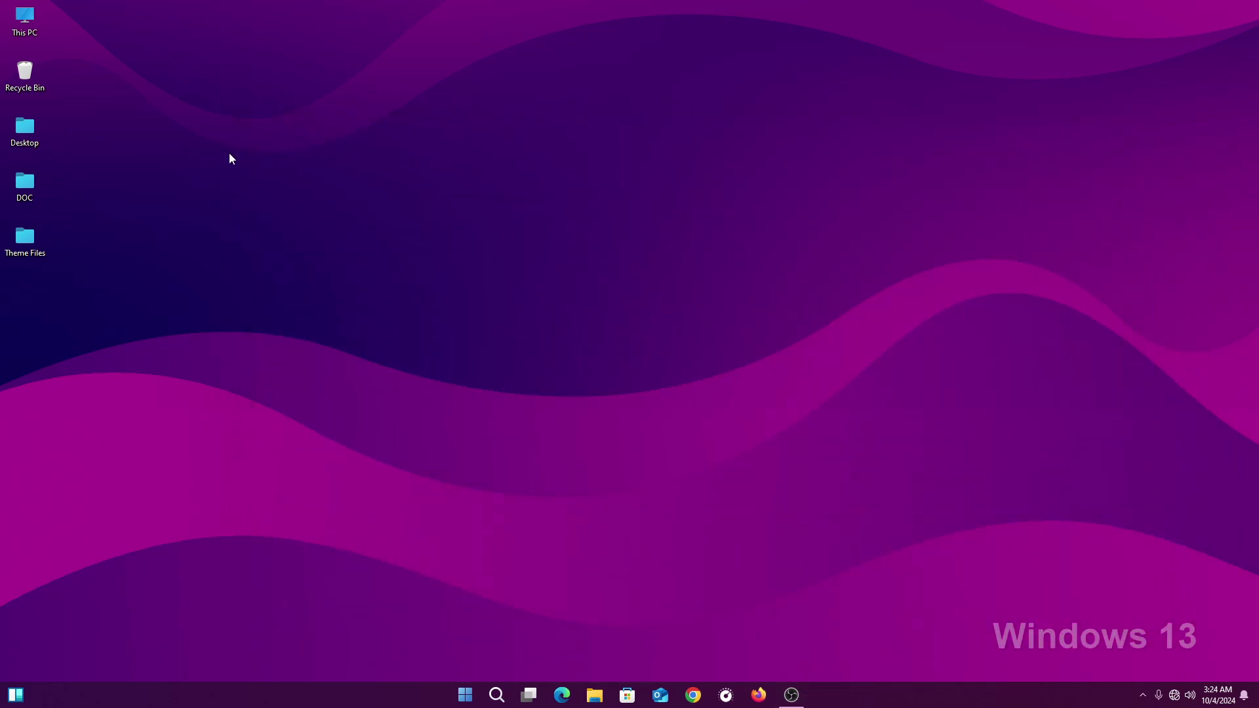
# Open This PC and browse to Local Disk (C:), moving the window around to examine its blur effect
pyautogui.doubleClick(35, 29)
pyautogui.moveTo(509, 131); pyautogui.dragTo(509, 137)
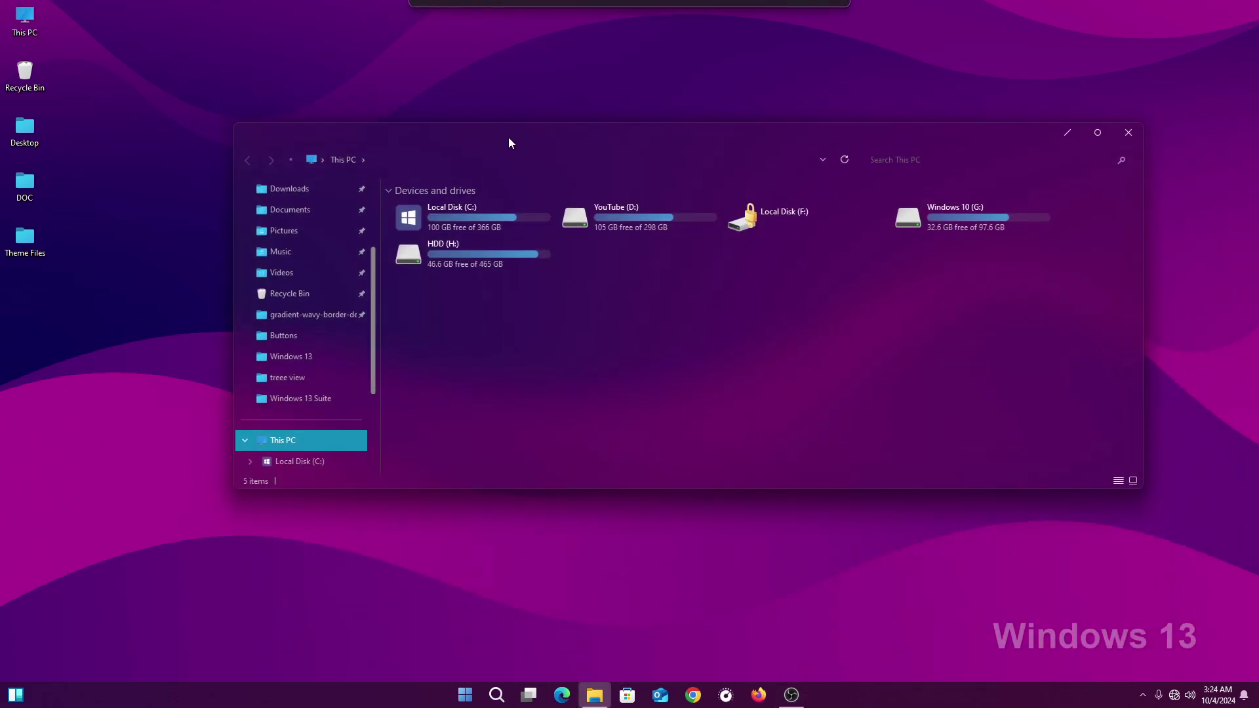
pyautogui.doubleClick(479, 207)
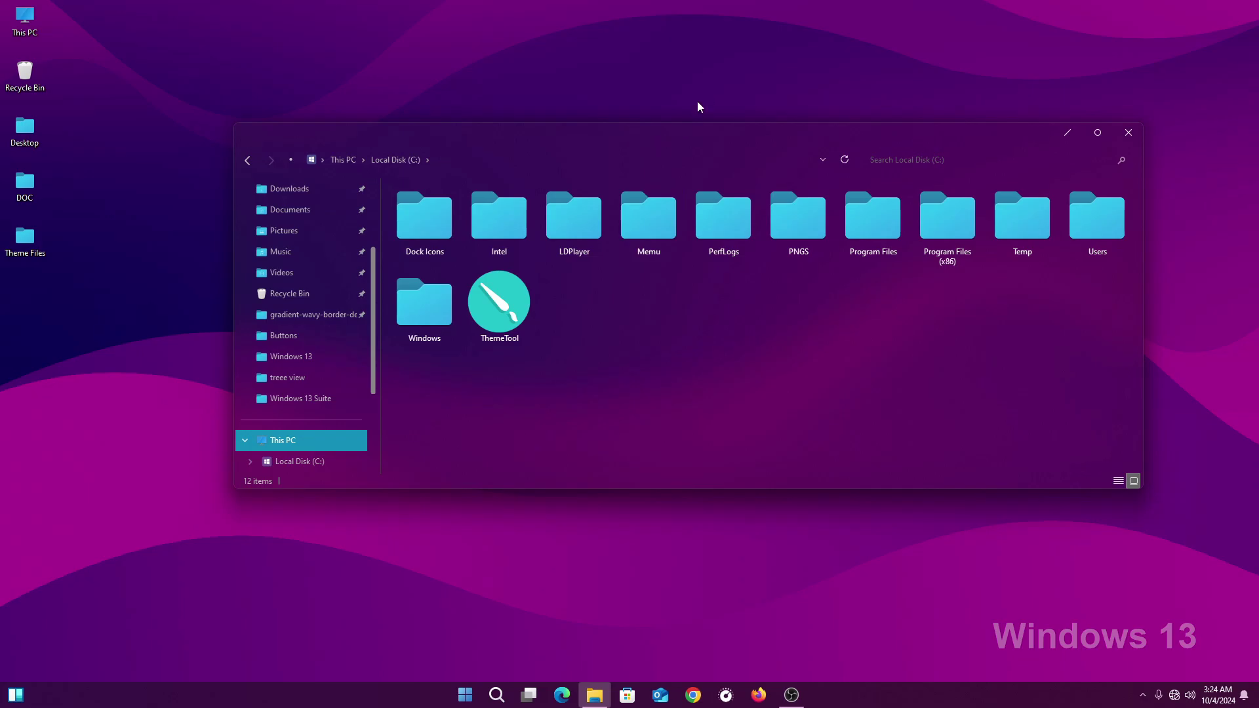
pyautogui.moveTo(685, 132); pyautogui.dragTo(712, 87)
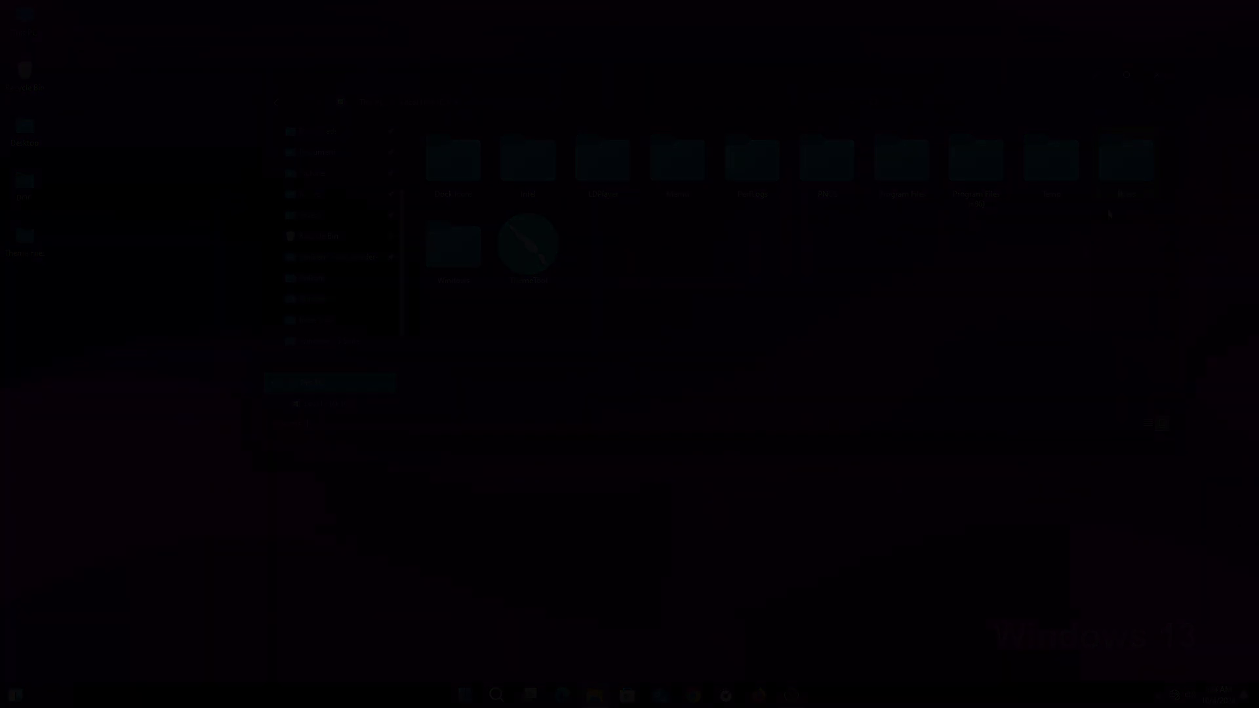